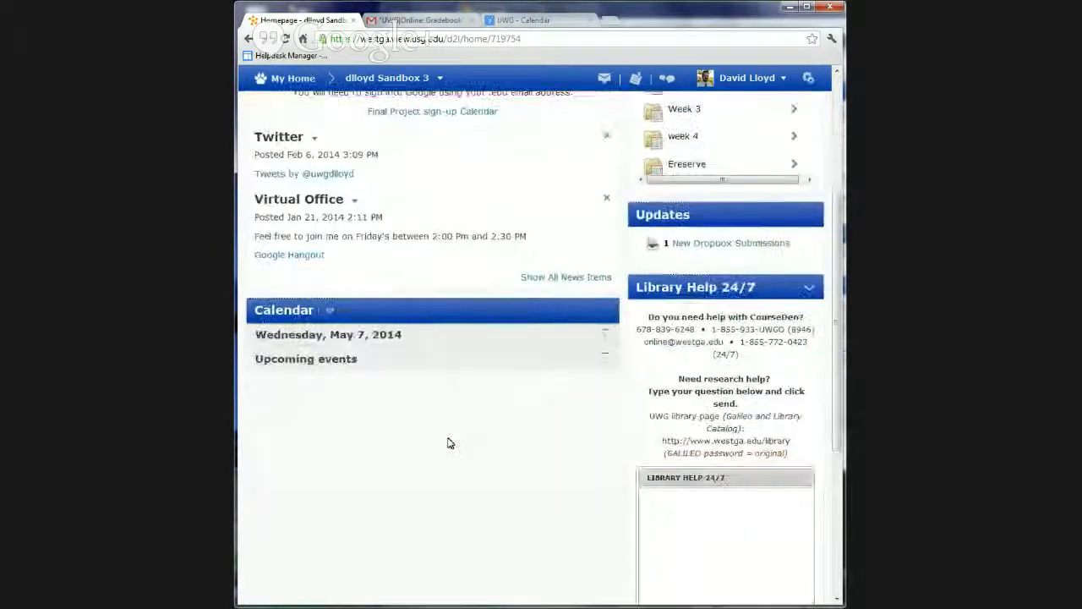
# Bring the mail page back to its inbox and close the UWG Calendar page
pyautogui.scroll(4, 448, 443)
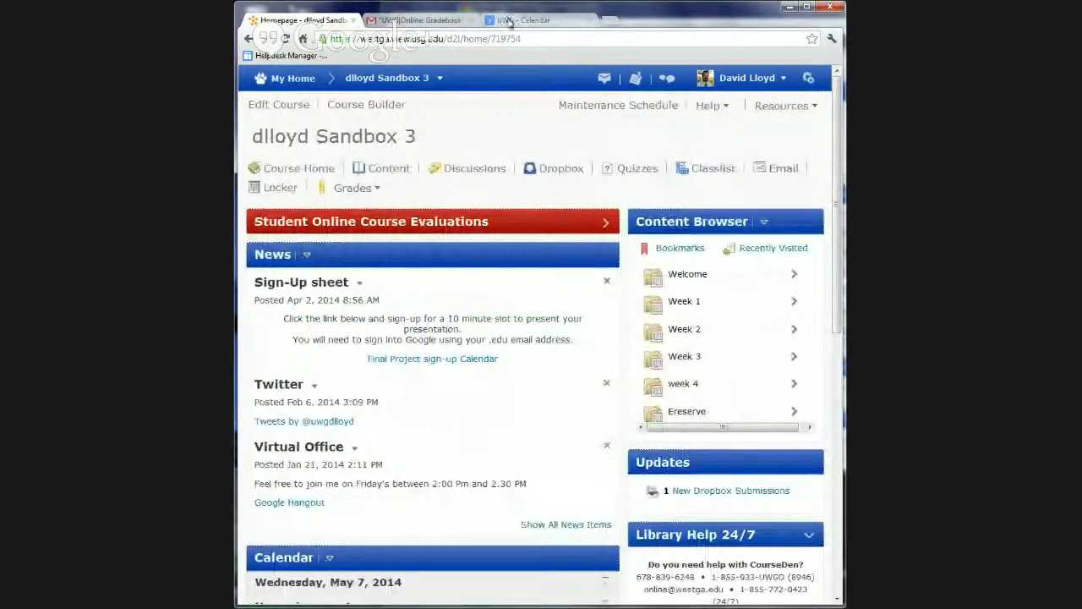
pyautogui.click(460, 23)
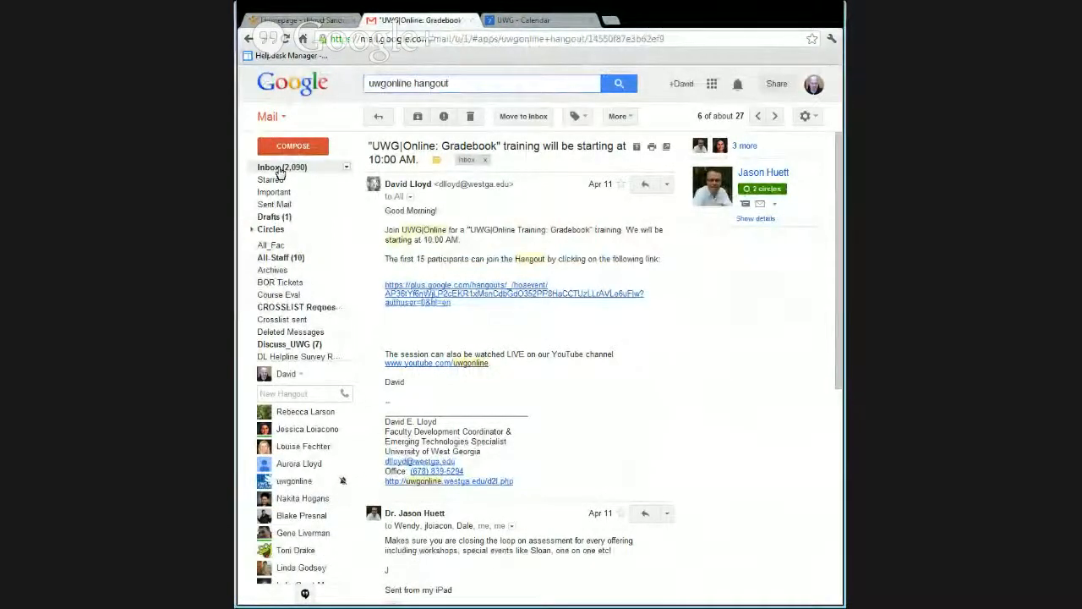
pyautogui.click(279, 169)
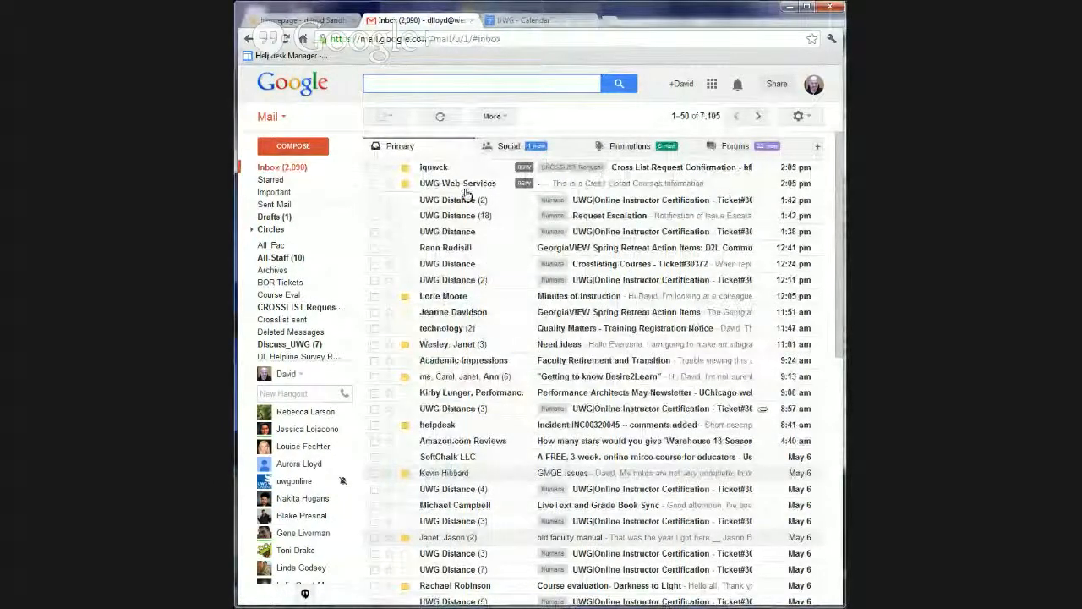
pyautogui.click(533, 20)
pyautogui.click(589, 20)
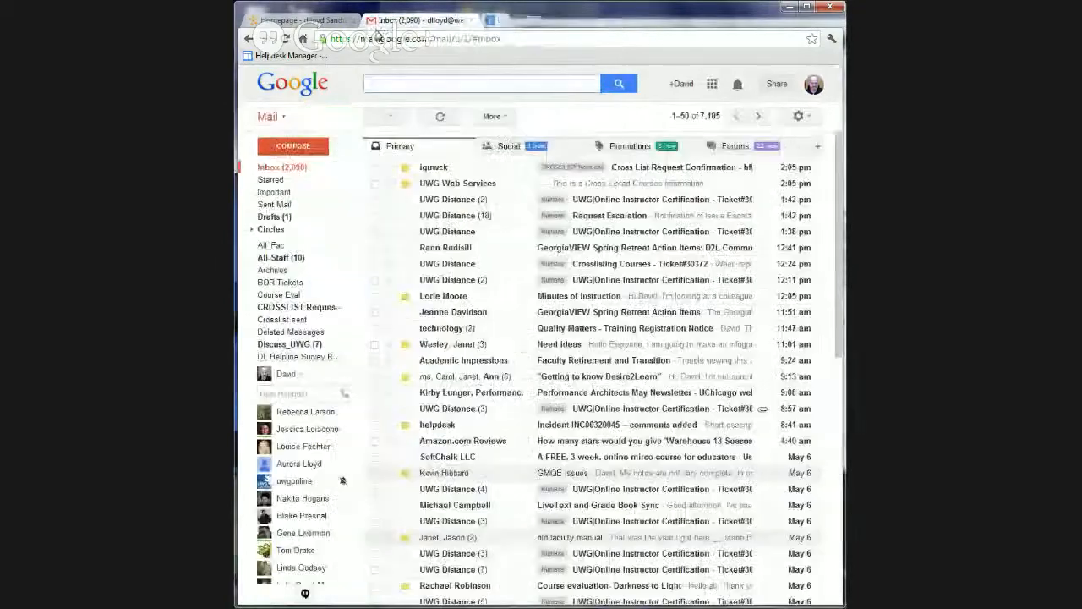
# Return to the sandbox course homepage and open its list of Dropbox folders
pyautogui.click(300, 23)
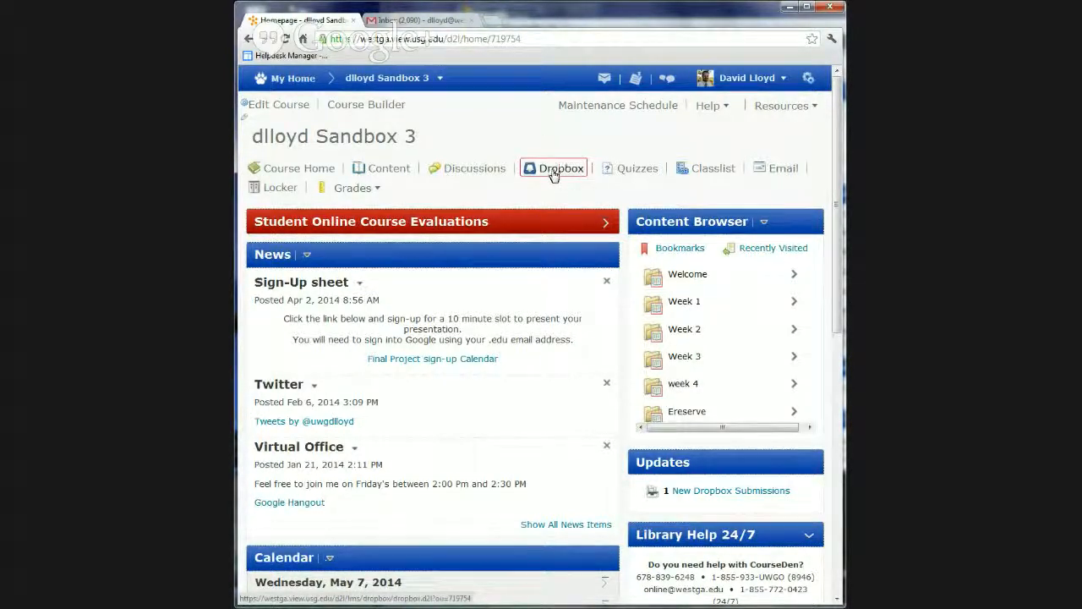
pyautogui.click(555, 174)
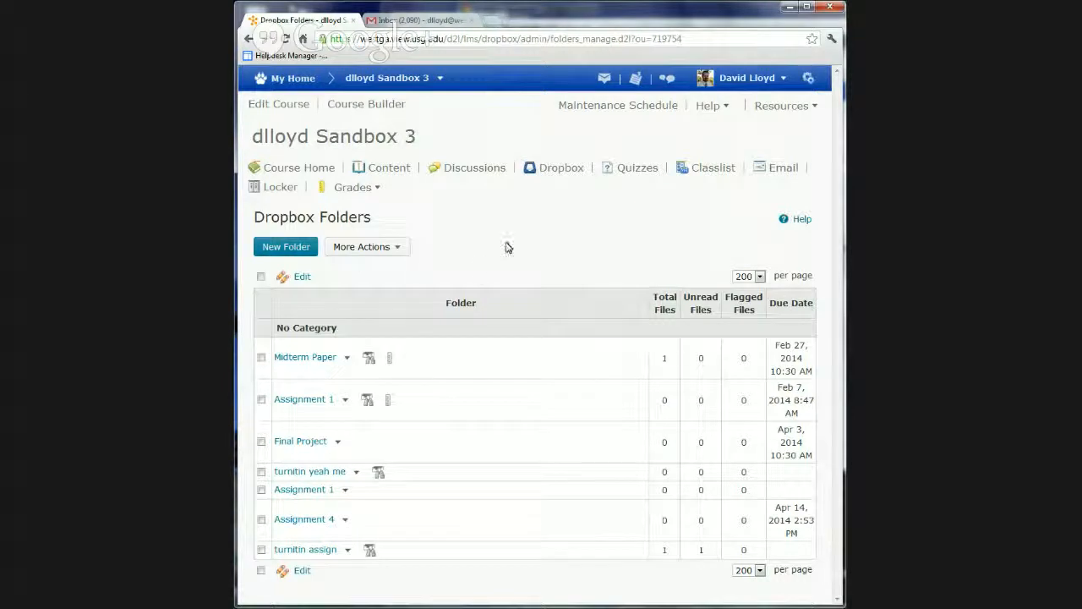
pyautogui.click(398, 247)
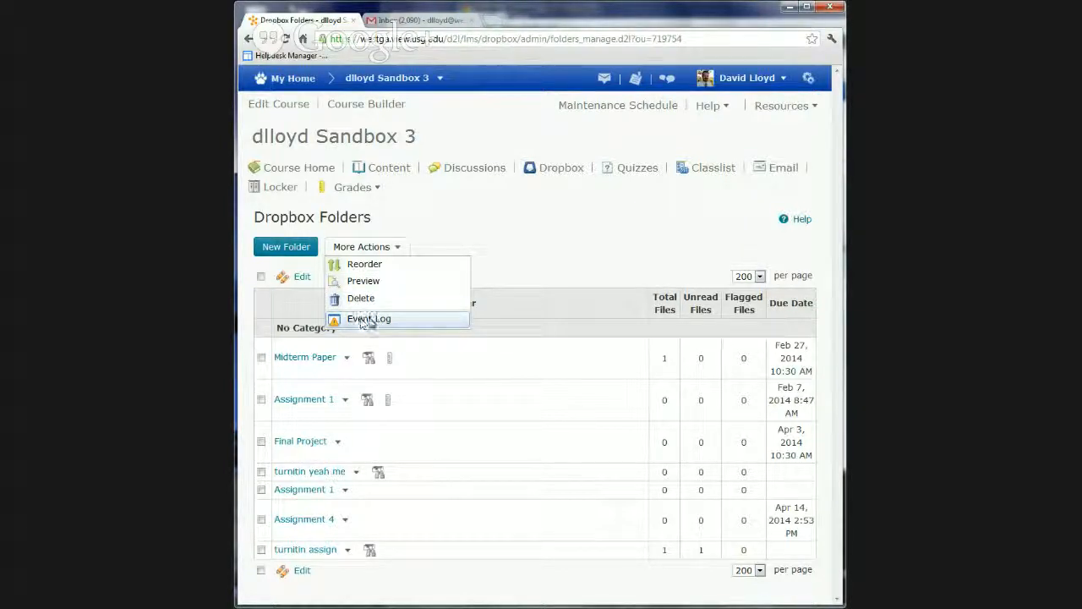
pyautogui.click(527, 245)
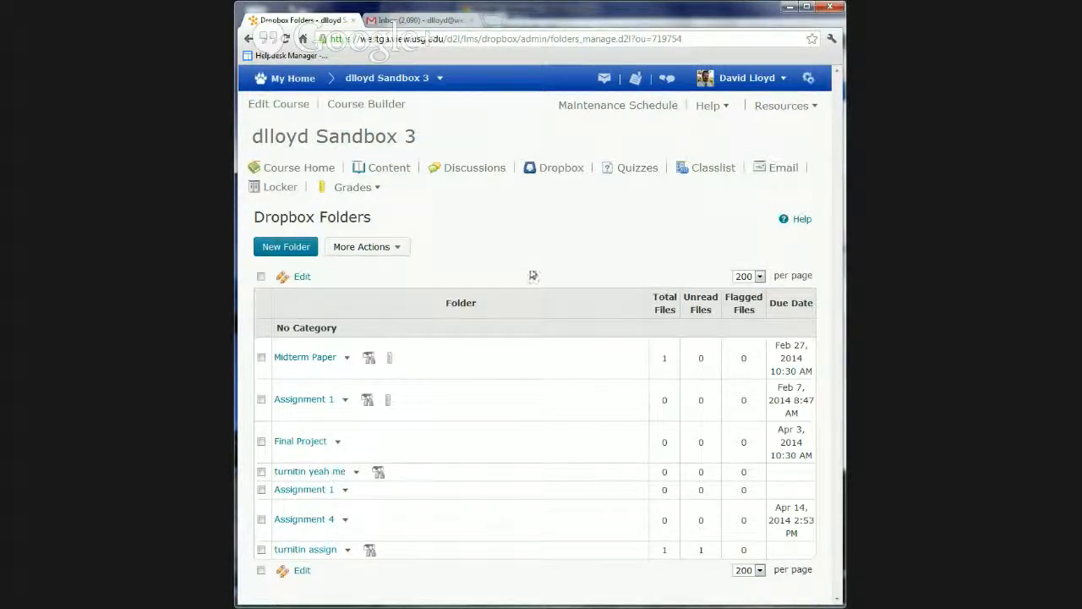
# Delete the Final Project dropbox folder together with its associated files
pyautogui.click(262, 442)
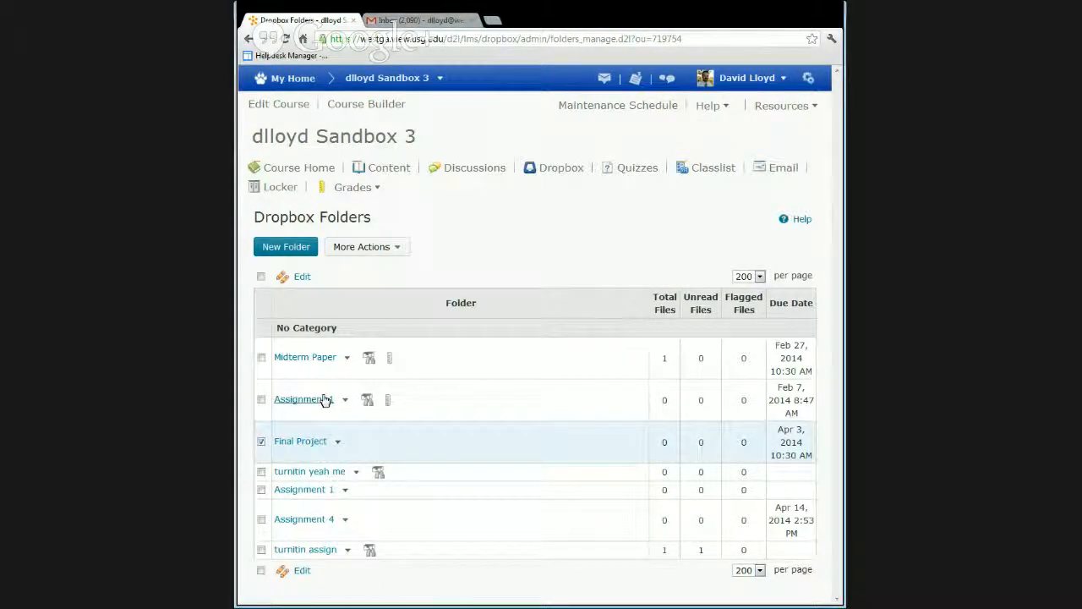
pyautogui.click(365, 251)
pyautogui.click(361, 298)
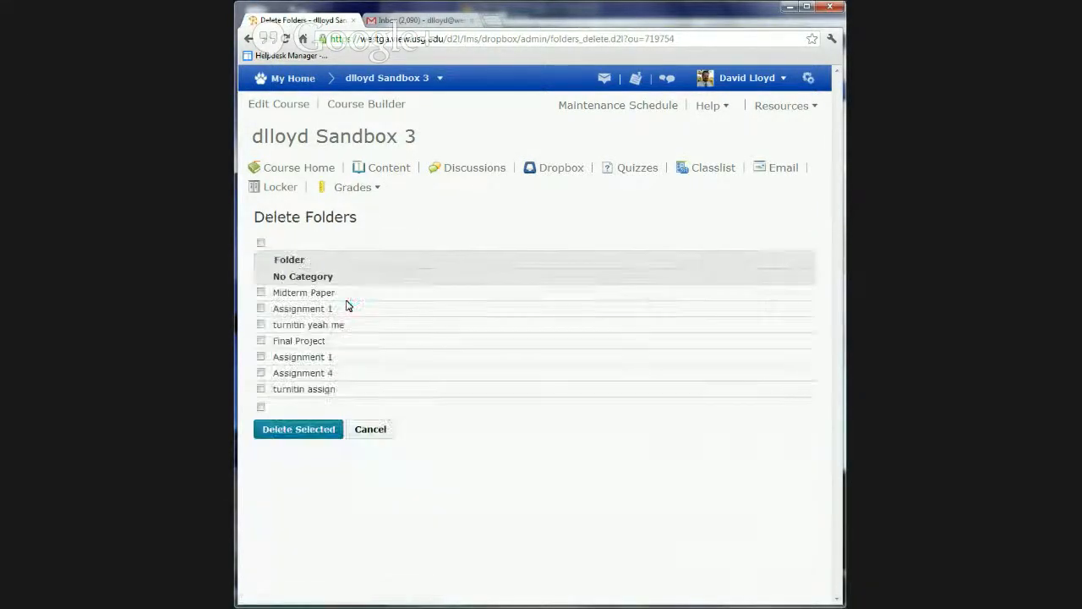
pyautogui.click(261, 339)
pyautogui.click(298, 435)
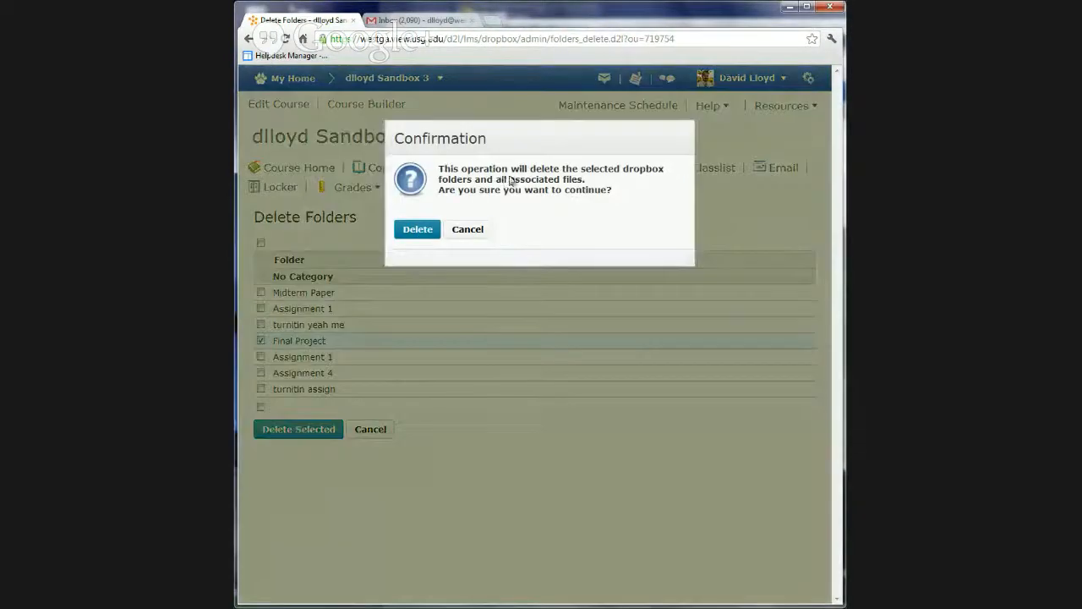
pyautogui.click(418, 230)
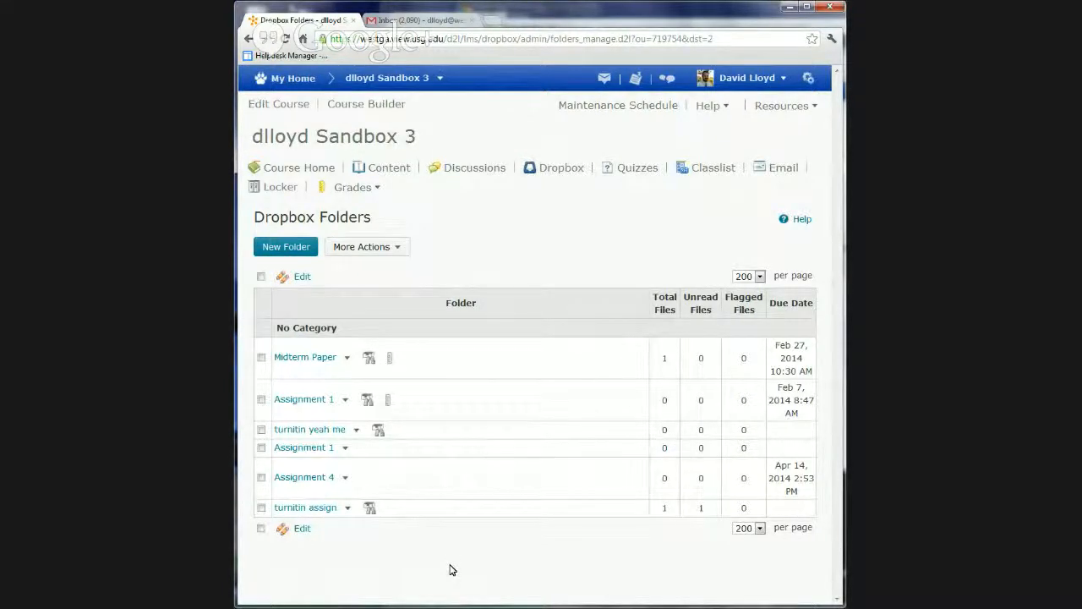
# Restore the deleted Final Project folder from the Dropbox event log and return to the folder list
pyautogui.click(371, 251)
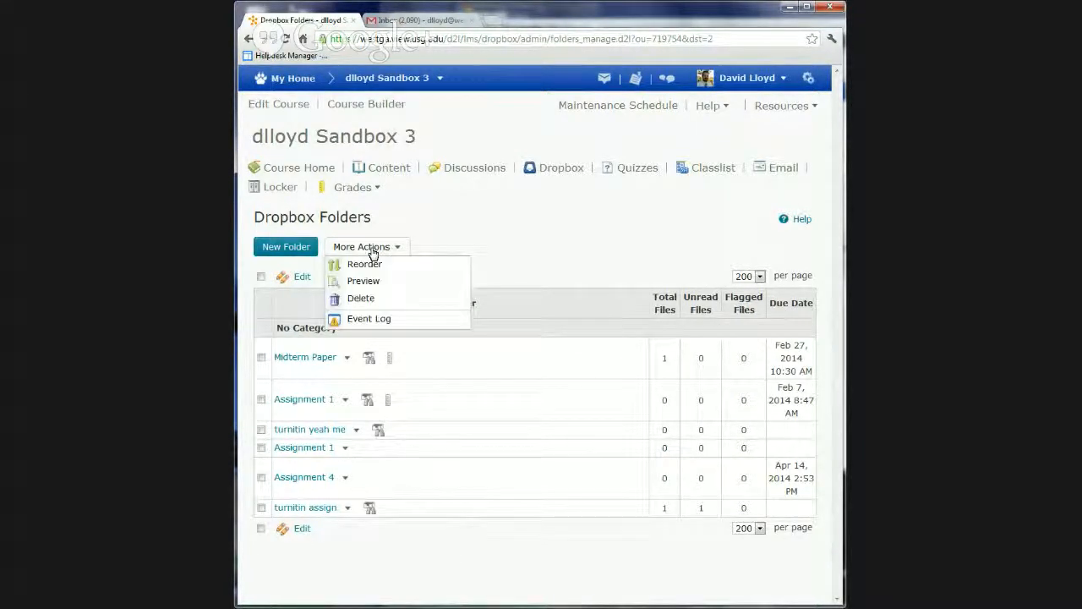
pyautogui.click(367, 321)
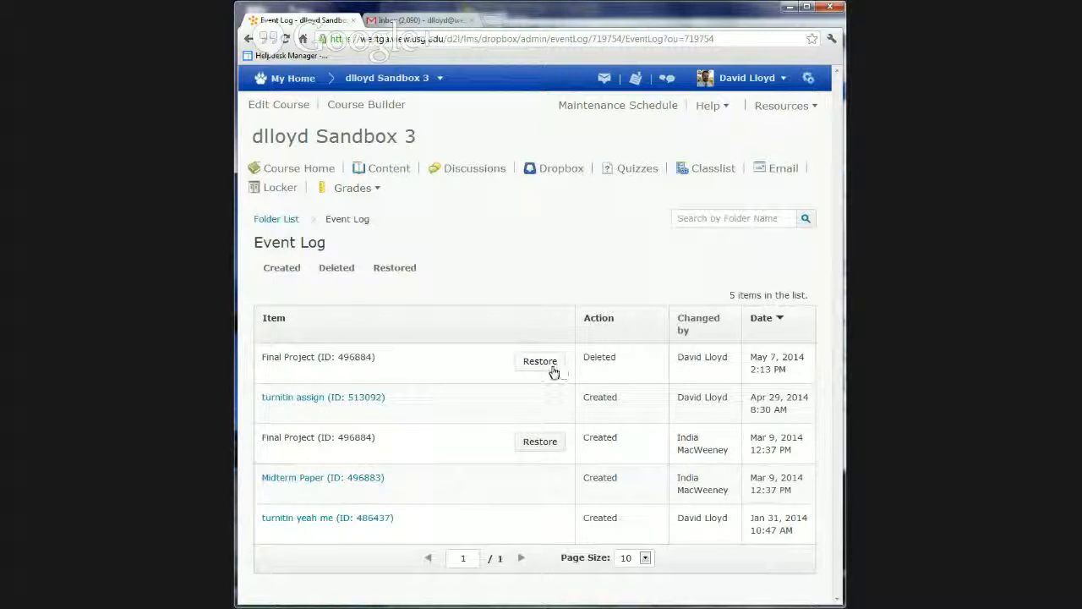
pyautogui.moveTo(750, 357); pyautogui.dragTo(780, 358)
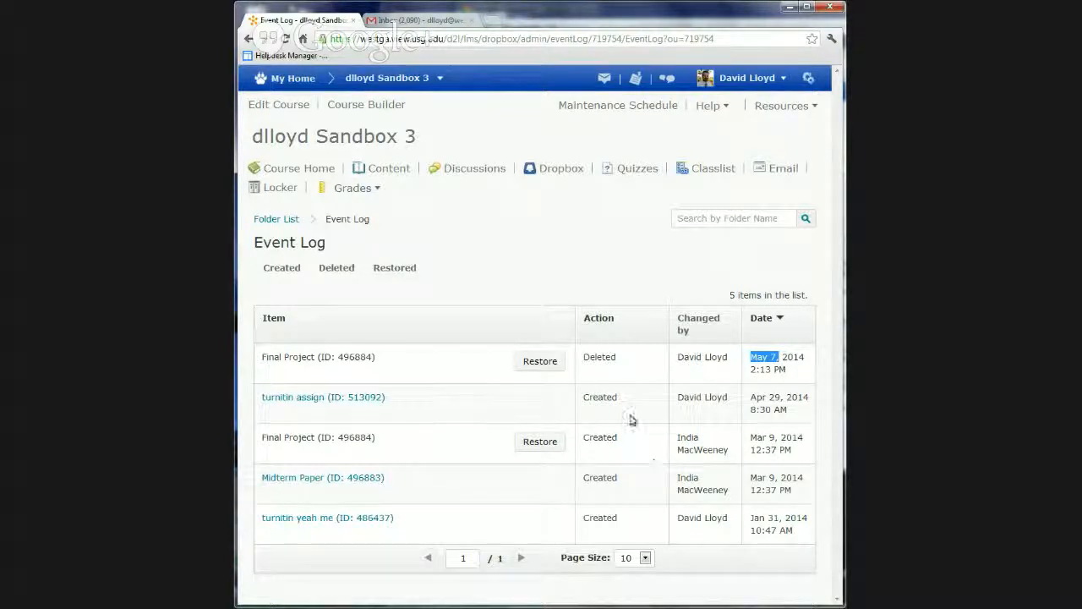
pyautogui.click(541, 362)
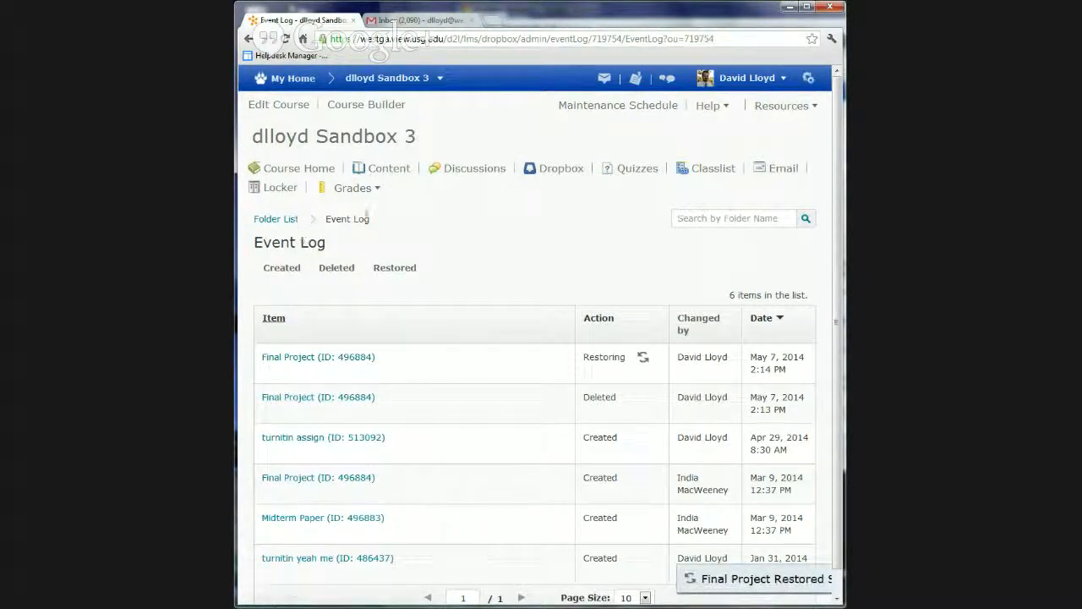
pyautogui.click(271, 222)
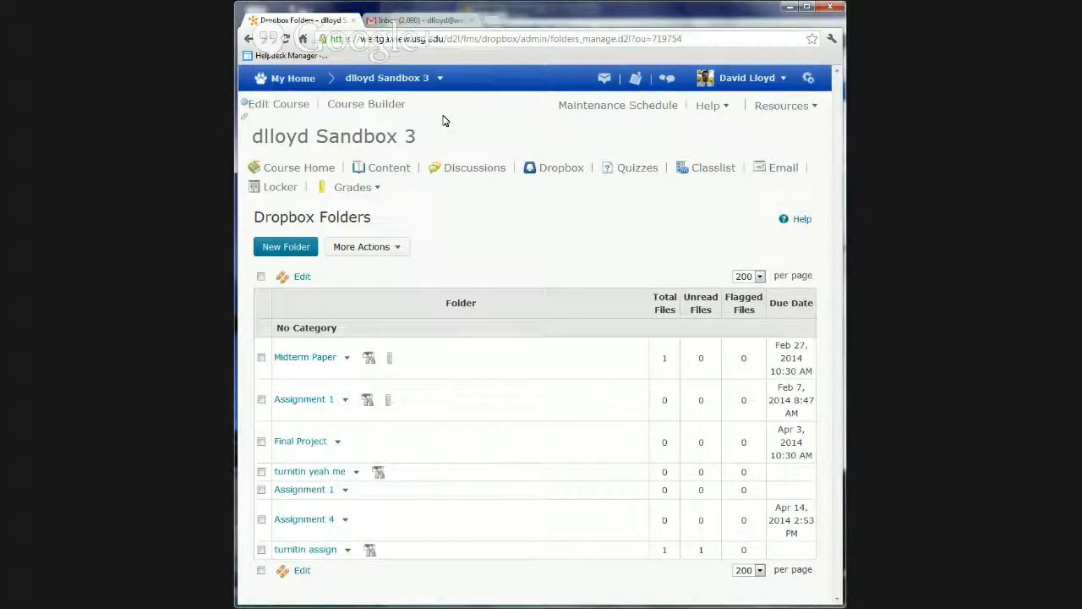
# Create a top-level module named Week 5 in Course Builder and place it between week 4 and Ereserve
pyautogui.click(358, 112)
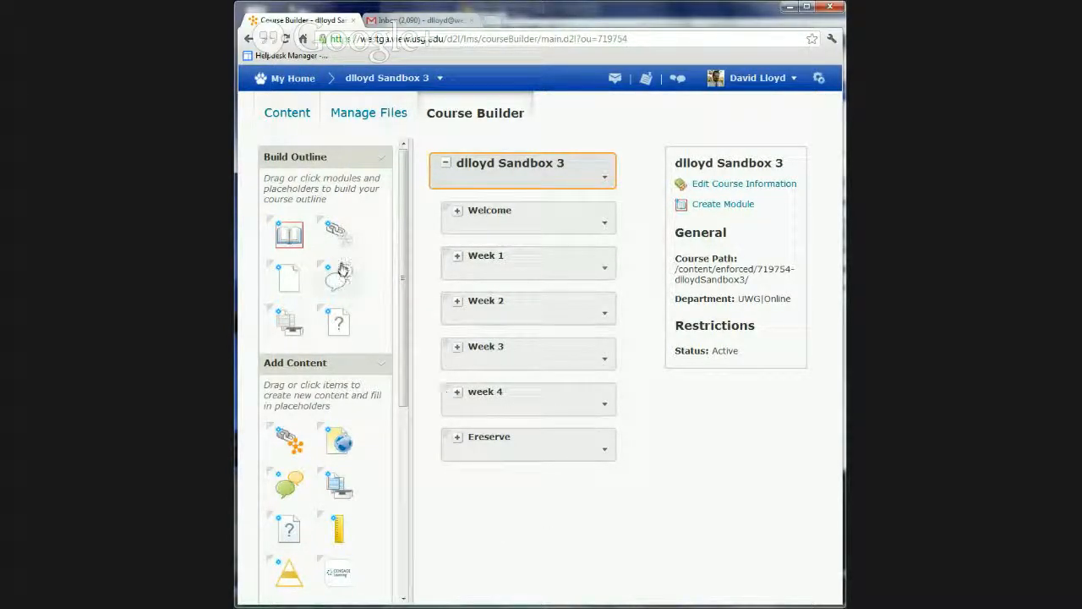
pyautogui.moveTo(285, 237); pyautogui.dragTo(488, 173)
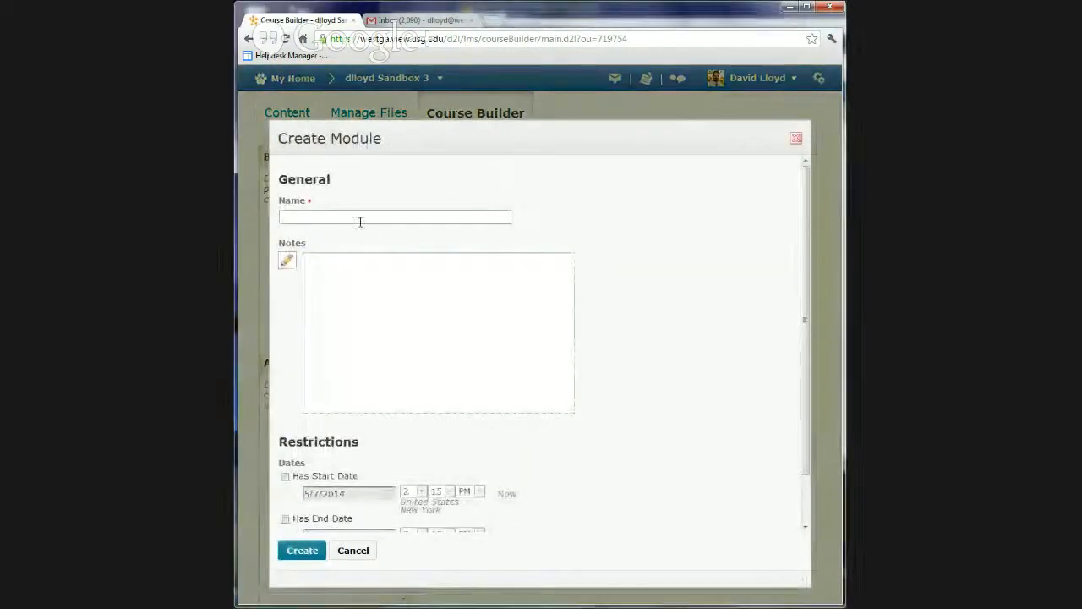
pyautogui.write('Week ')
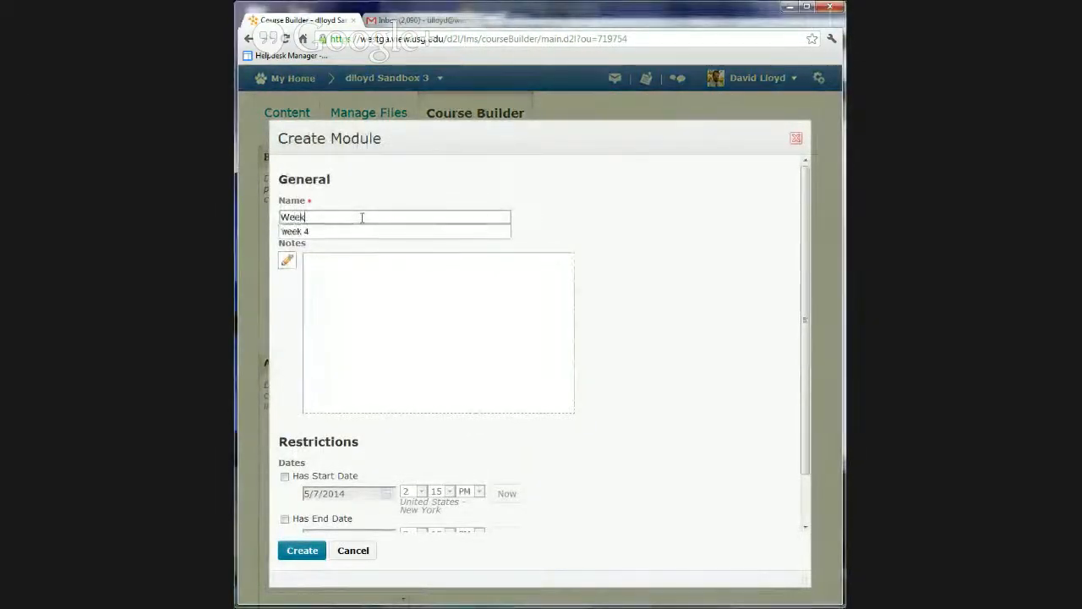
pyautogui.write('5')
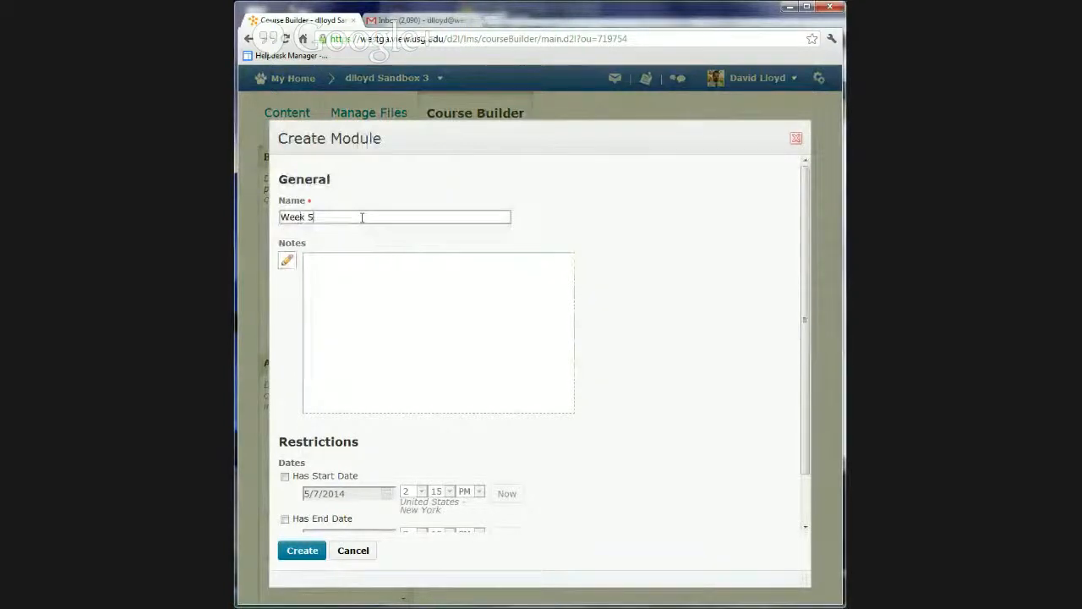
pyautogui.click(297, 556)
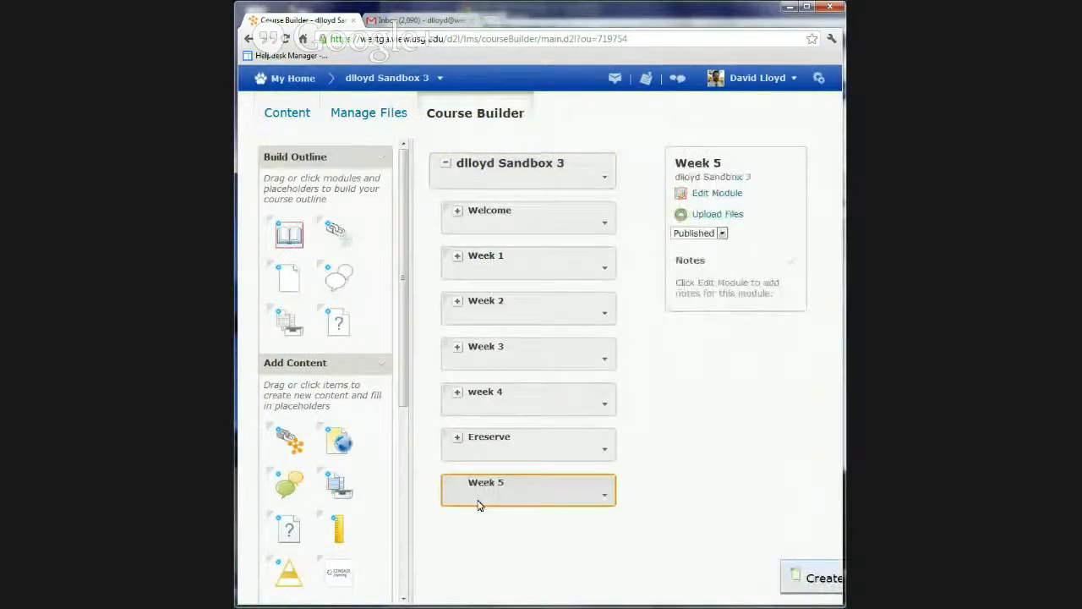
pyautogui.moveTo(535, 495); pyautogui.dragTo(541, 427)
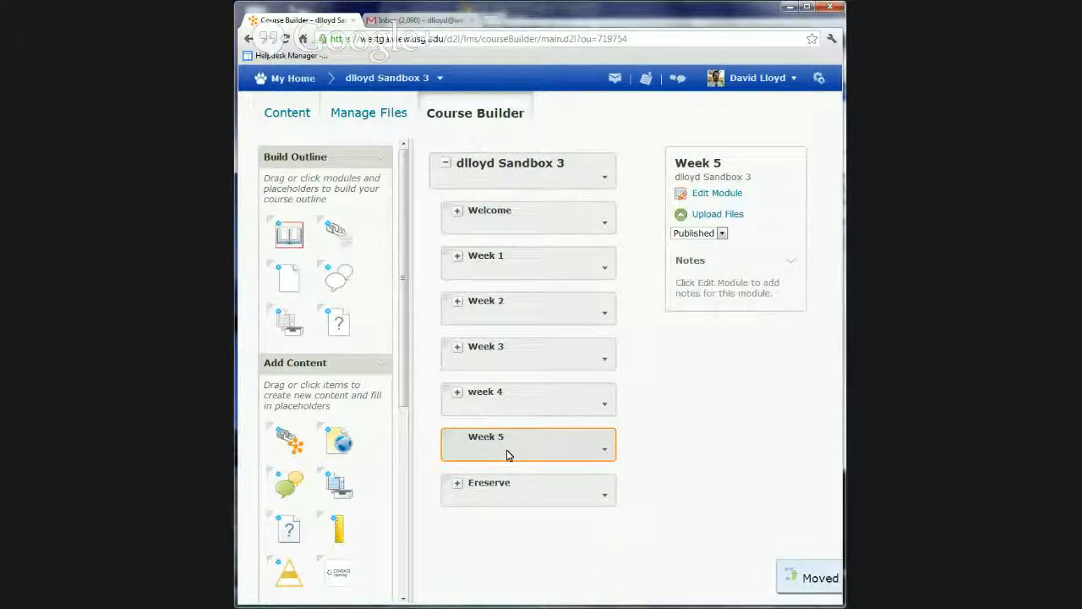
# Add the existing Final Project dropbox folder to the Week 5 module, then return to the main building tools
pyautogui.moveTo(403, 365); pyautogui.dragTo(404, 462)
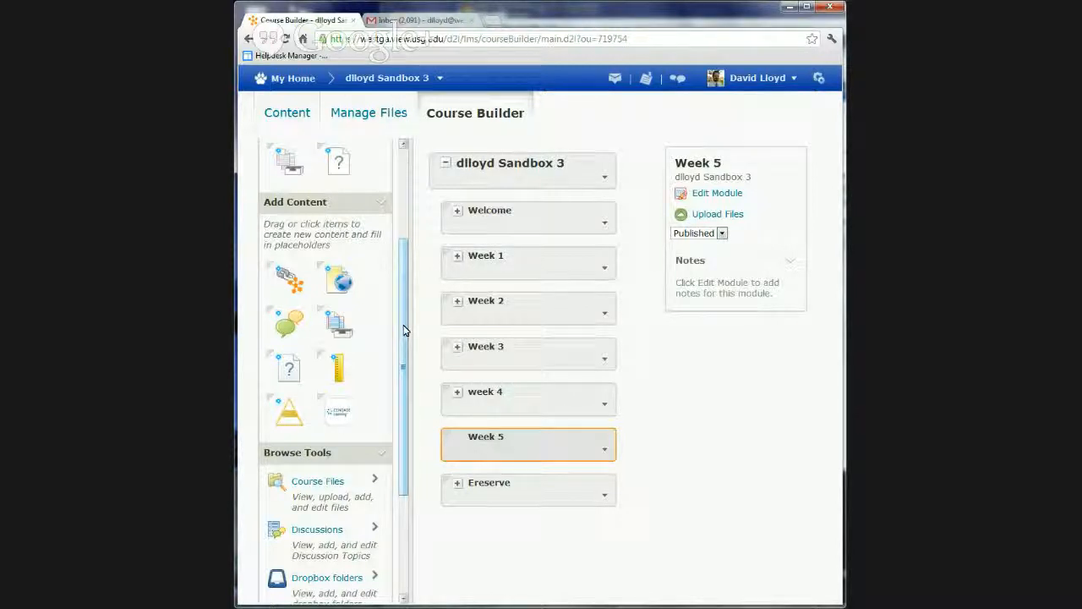
pyautogui.scroll(-3, 402, 357)
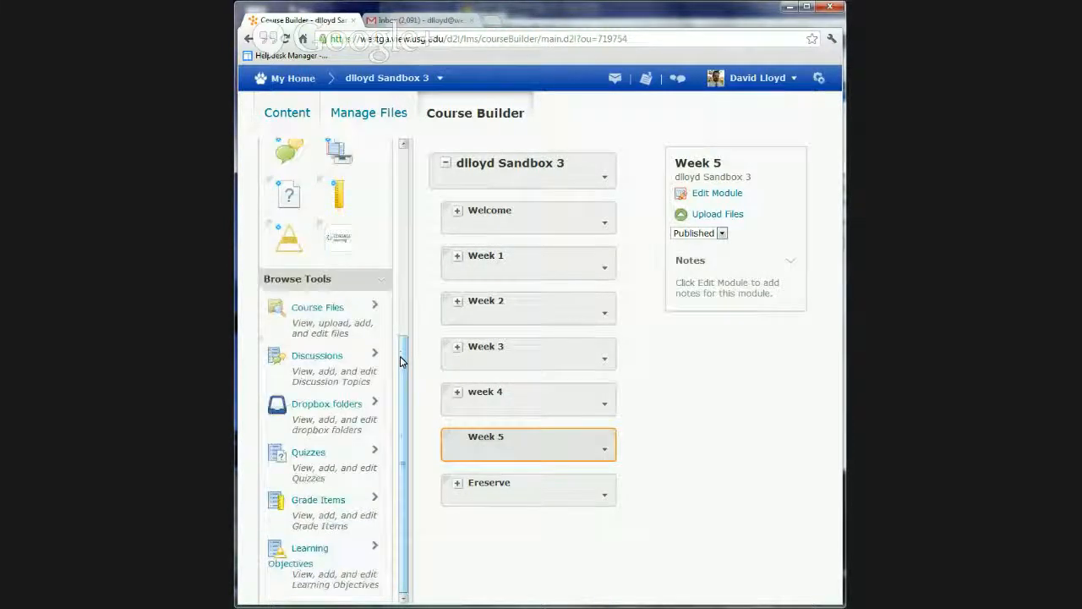
pyautogui.click(334, 405)
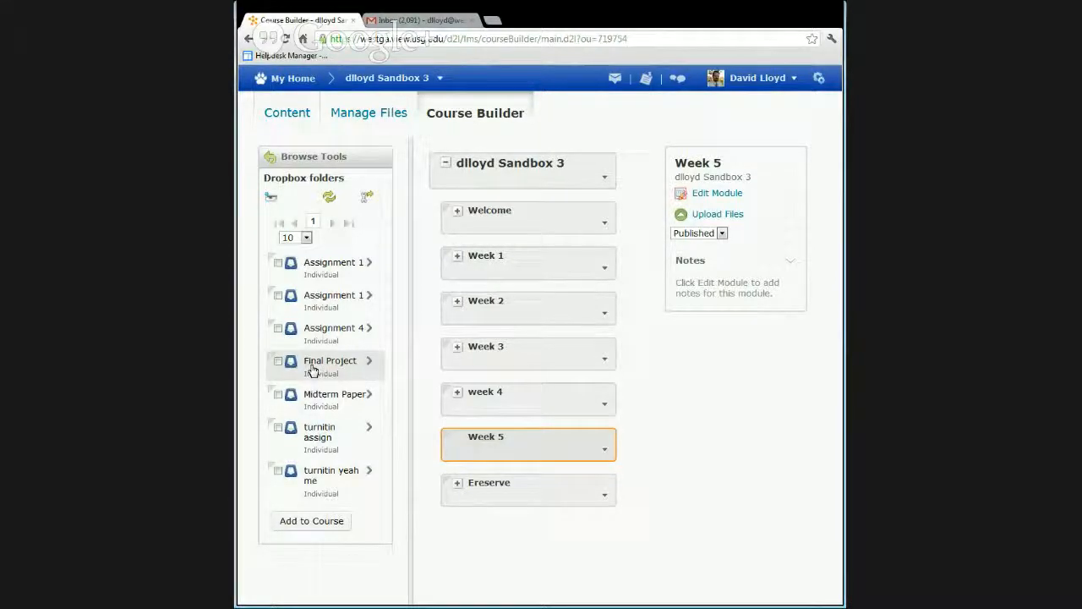
pyautogui.moveTo(307, 369); pyautogui.dragTo(486, 439)
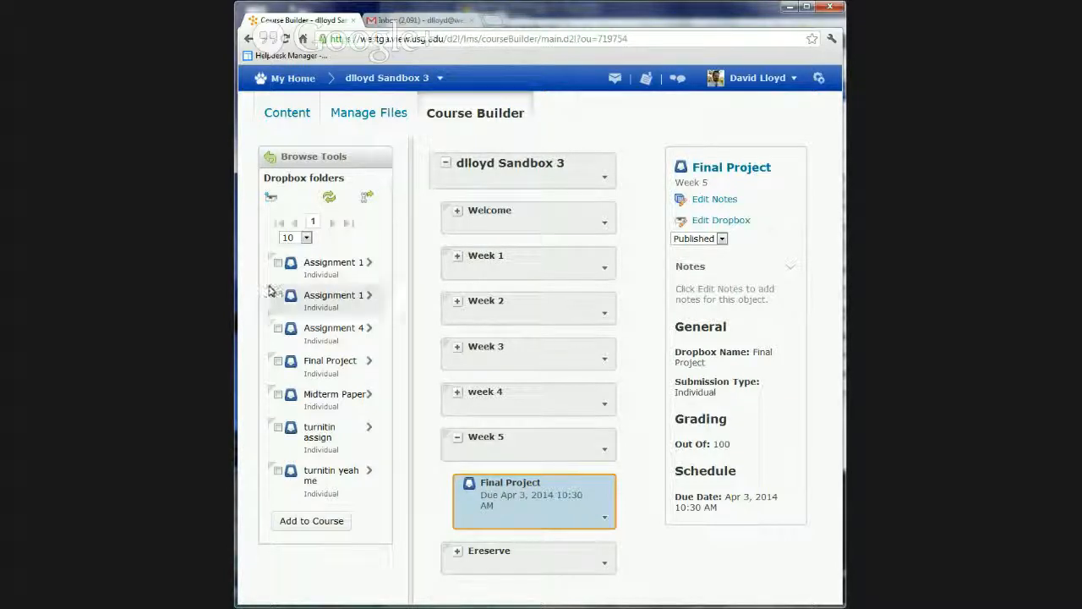
pyautogui.click(273, 162)
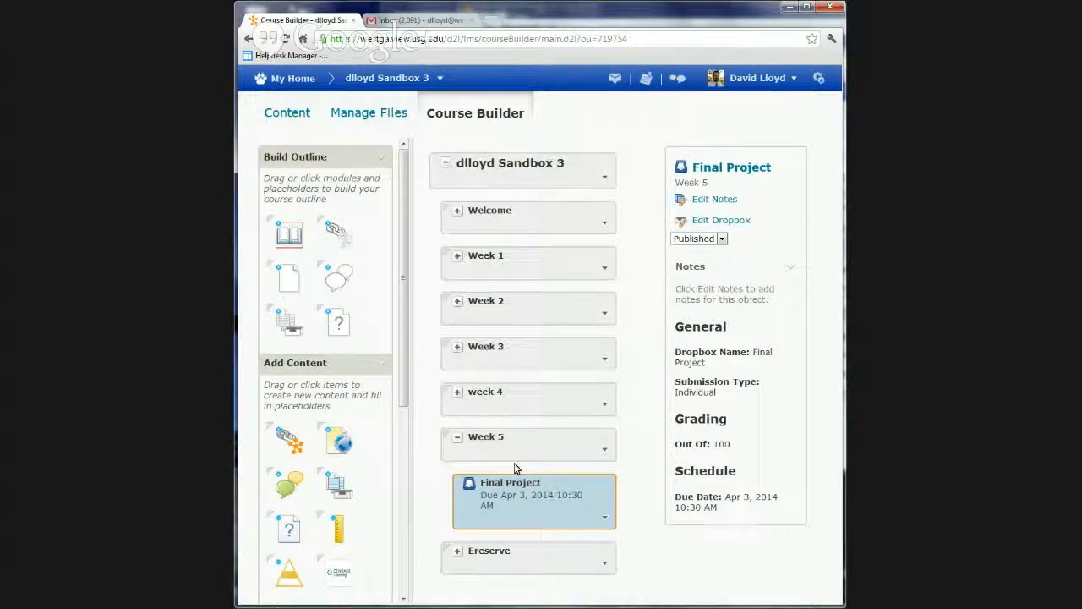
# Add the existing Final Project dropbox folder to the Week 2 module as well, then collapse that module
pyautogui.click(492, 306)
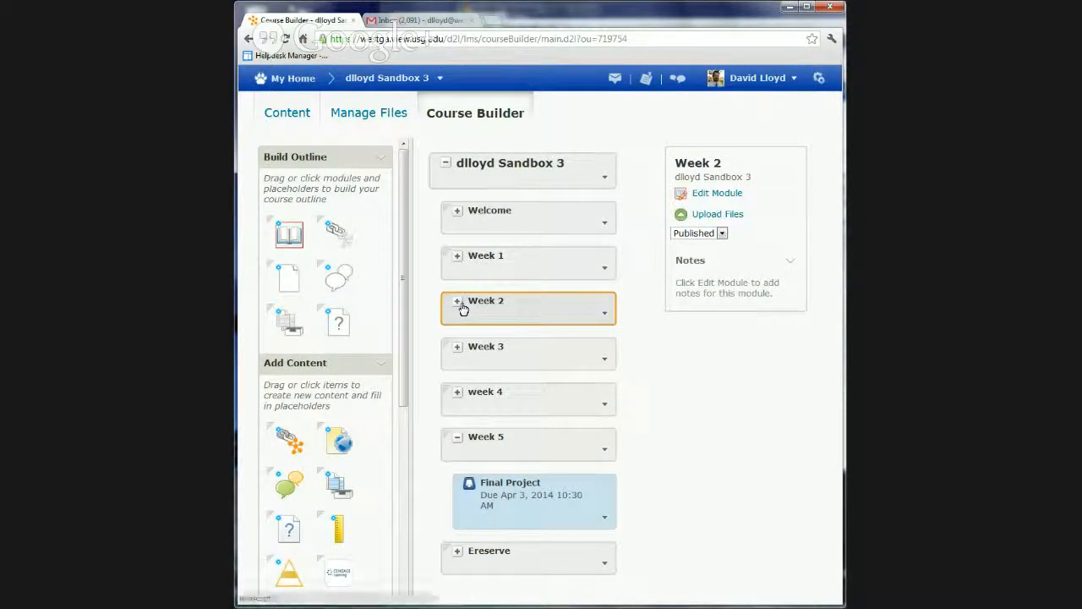
pyautogui.click(457, 304)
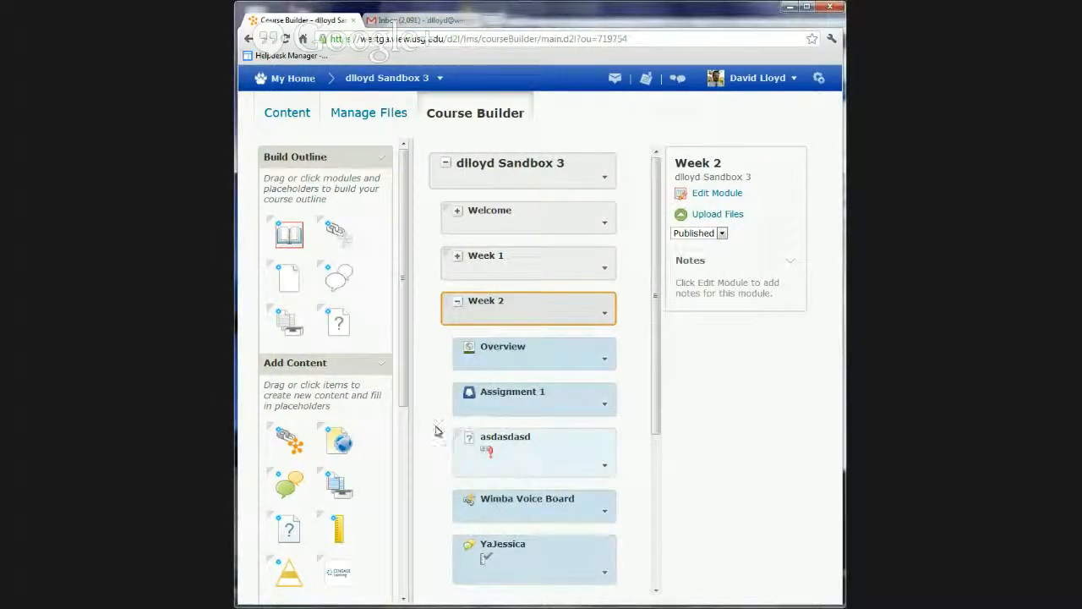
pyautogui.scroll(-4, 355, 367)
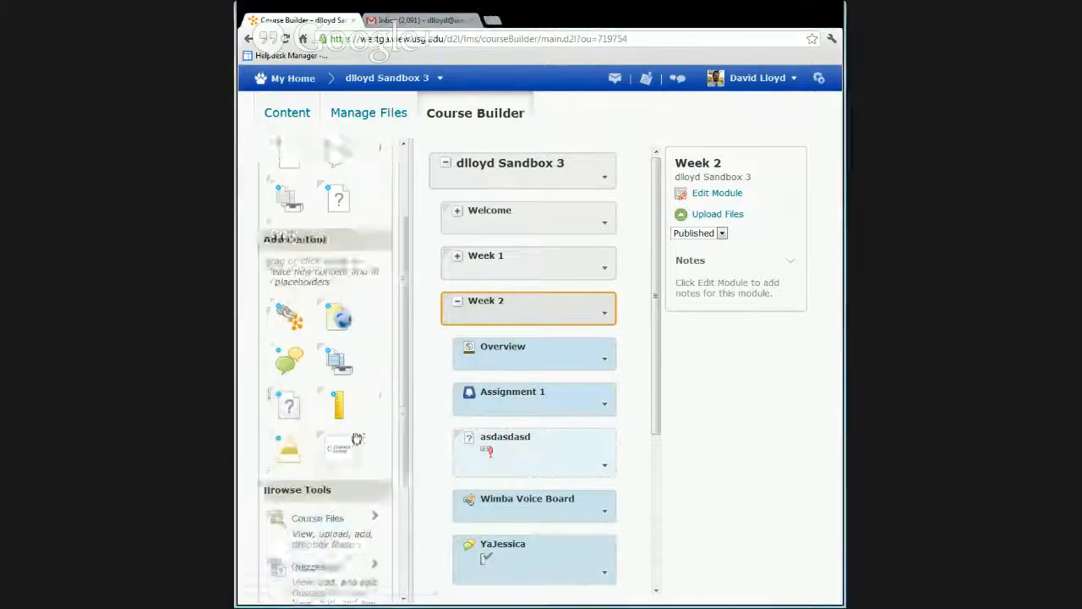
pyautogui.click(326, 404)
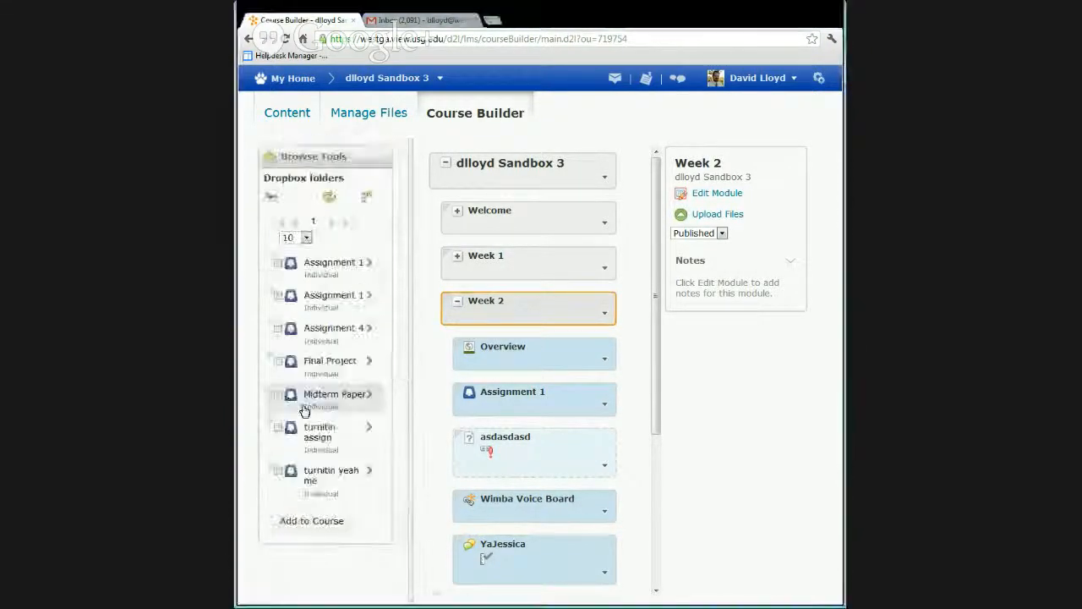
pyautogui.moveTo(314, 364); pyautogui.dragTo(519, 326)
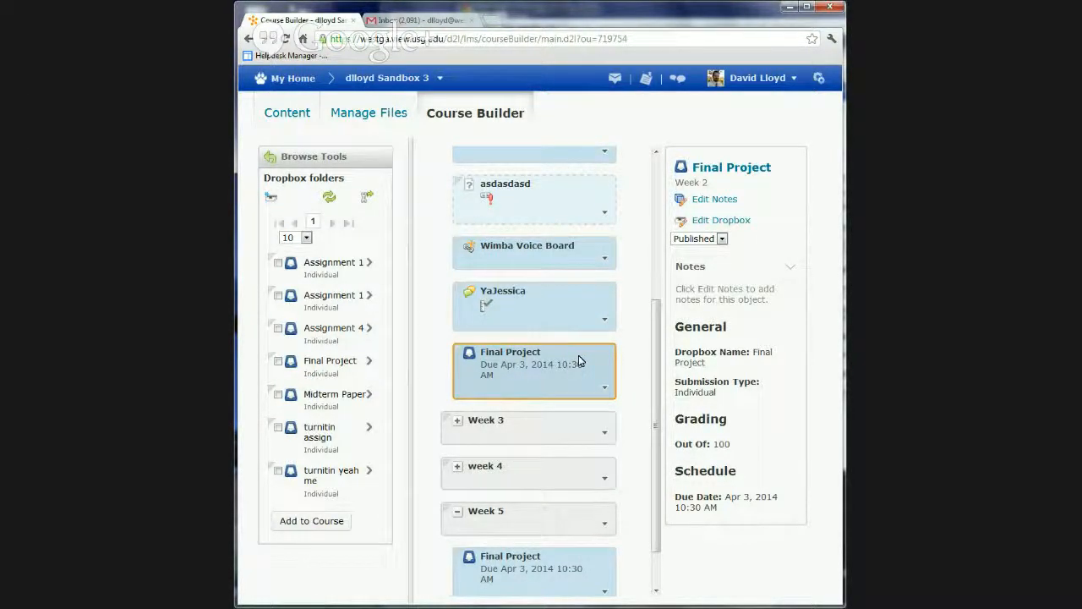
pyautogui.scroll(3, 579, 360)
pyautogui.click(457, 301)
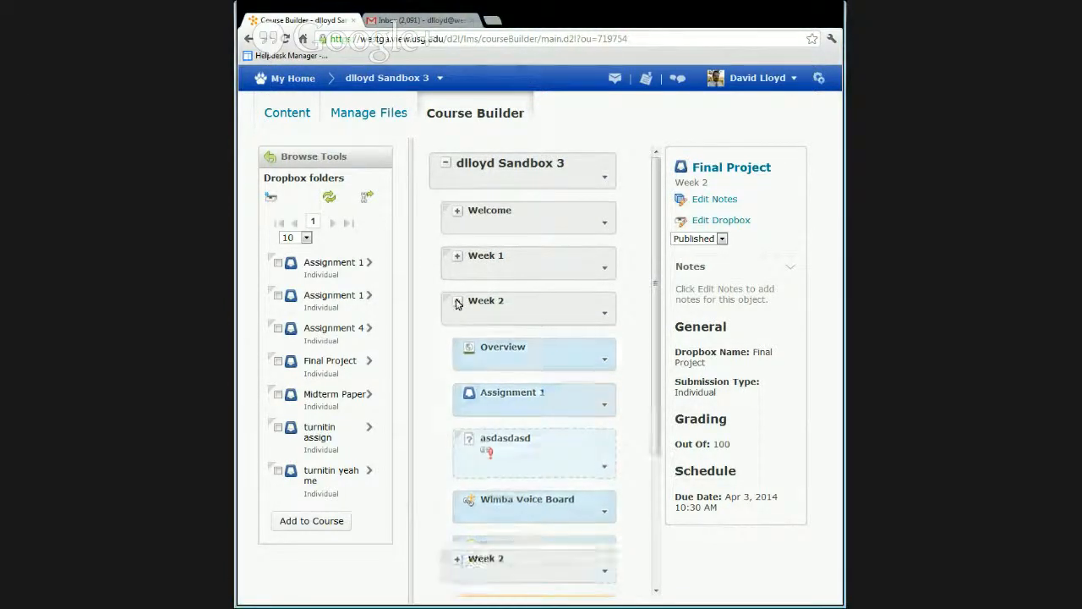
pyautogui.click(277, 166)
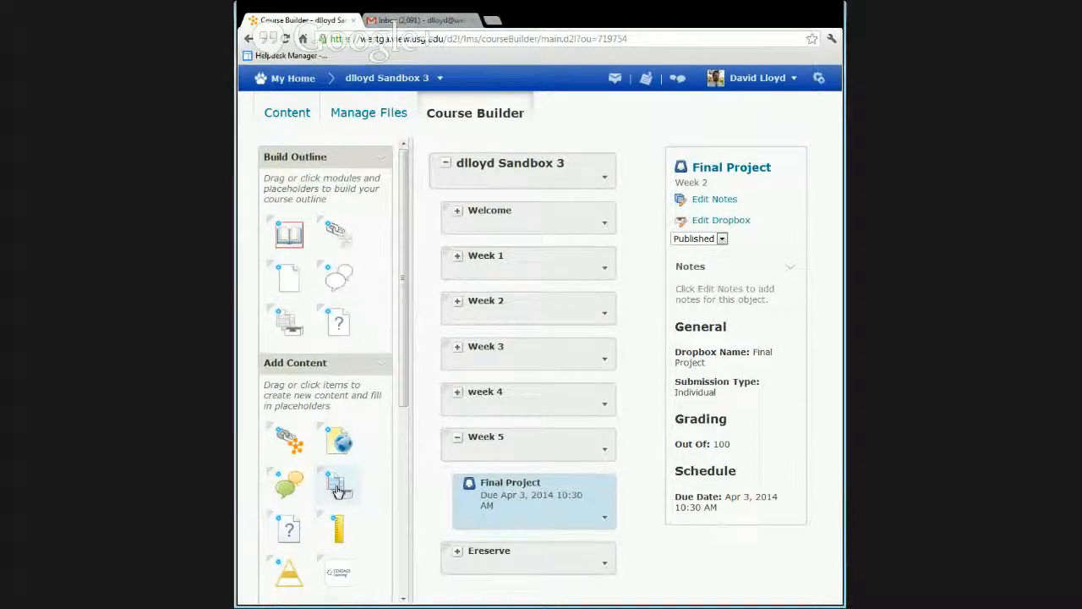
# Create a new dropbox folder in the Week 5 module, name it Week 5 Assignment, and open its instructions for editing
pyautogui.moveTo(336, 489); pyautogui.dragTo(516, 450)
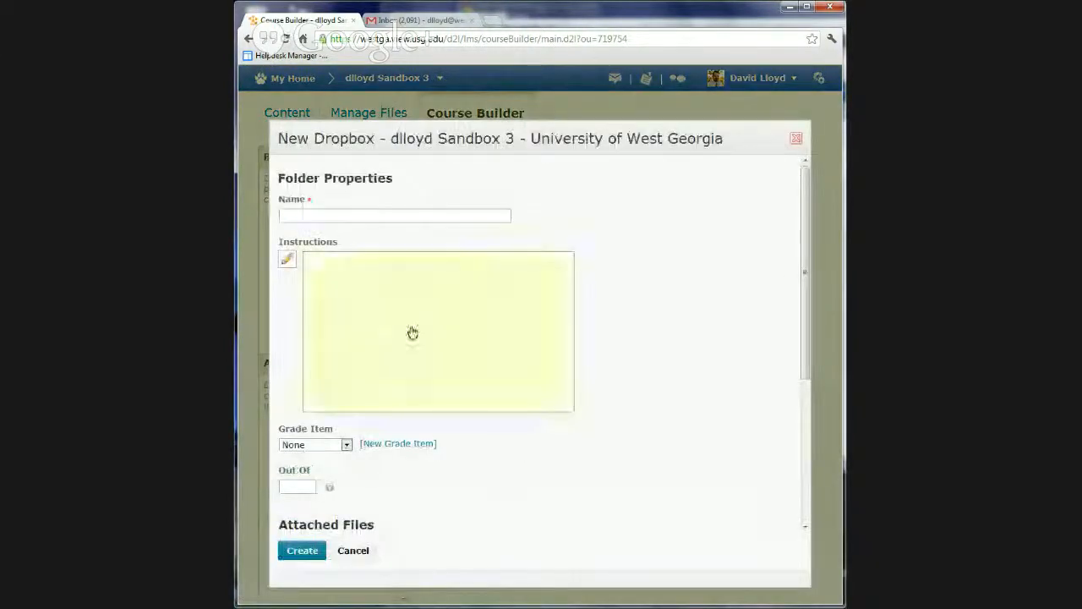
pyautogui.click(346, 214)
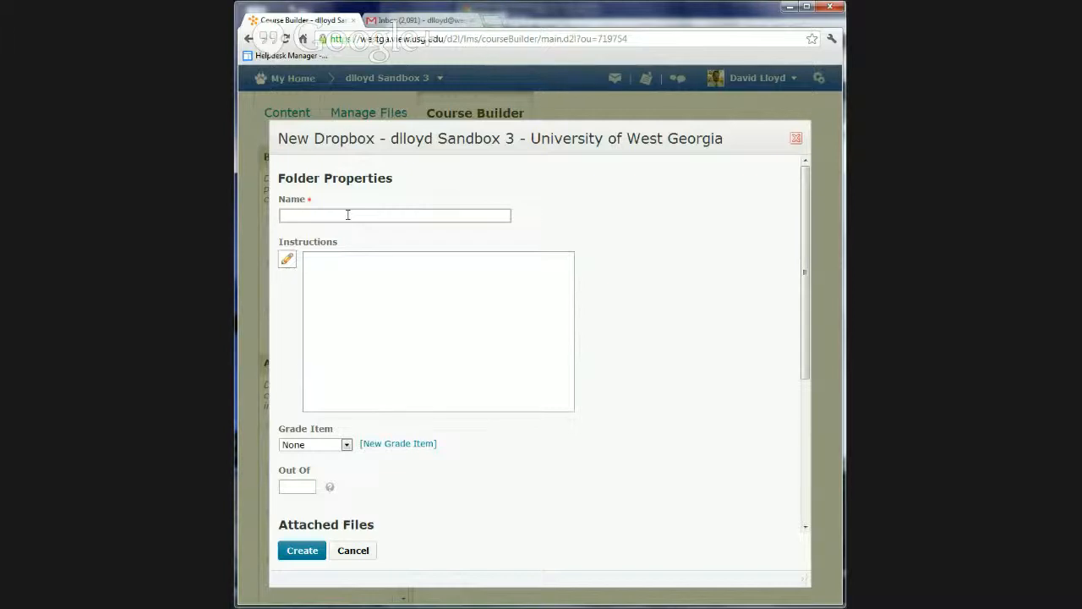
pyautogui.click(347, 215)
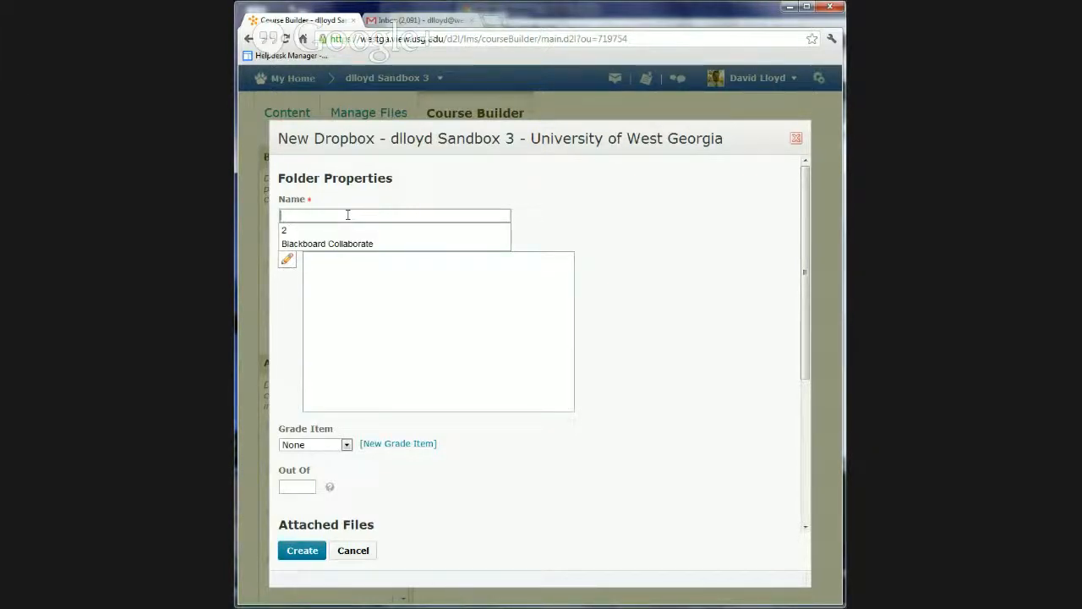
pyautogui.write('Week ')
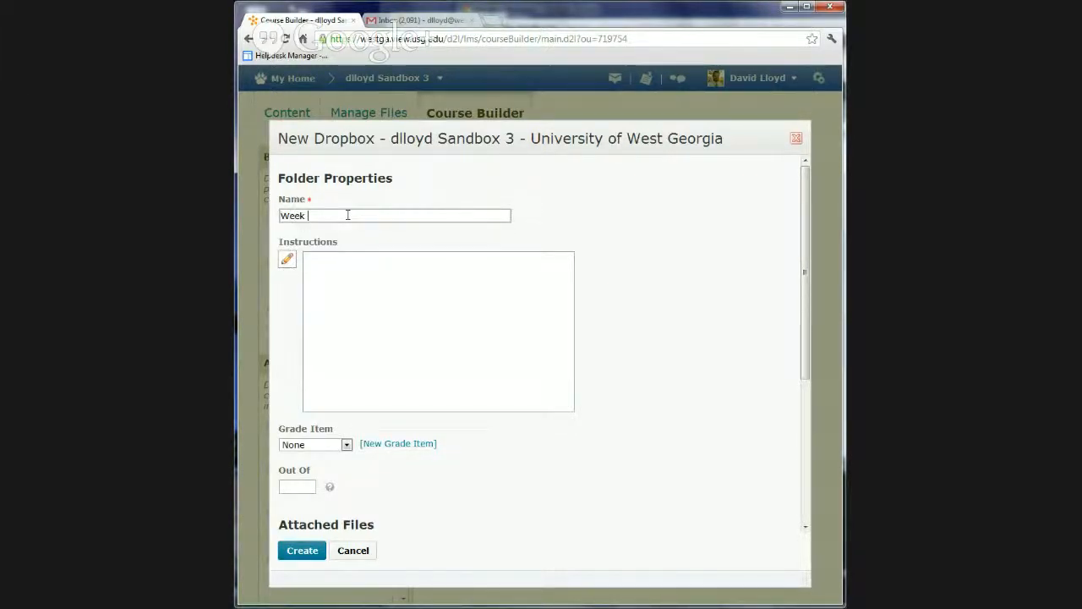
pyautogui.write('5 Assignment')
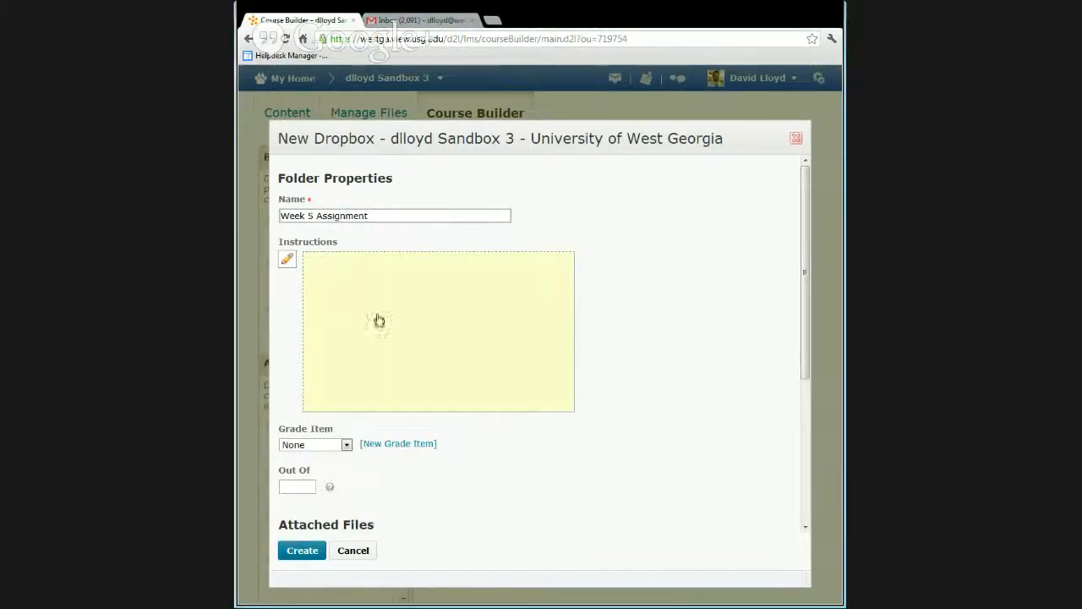
pyautogui.click(443, 336)
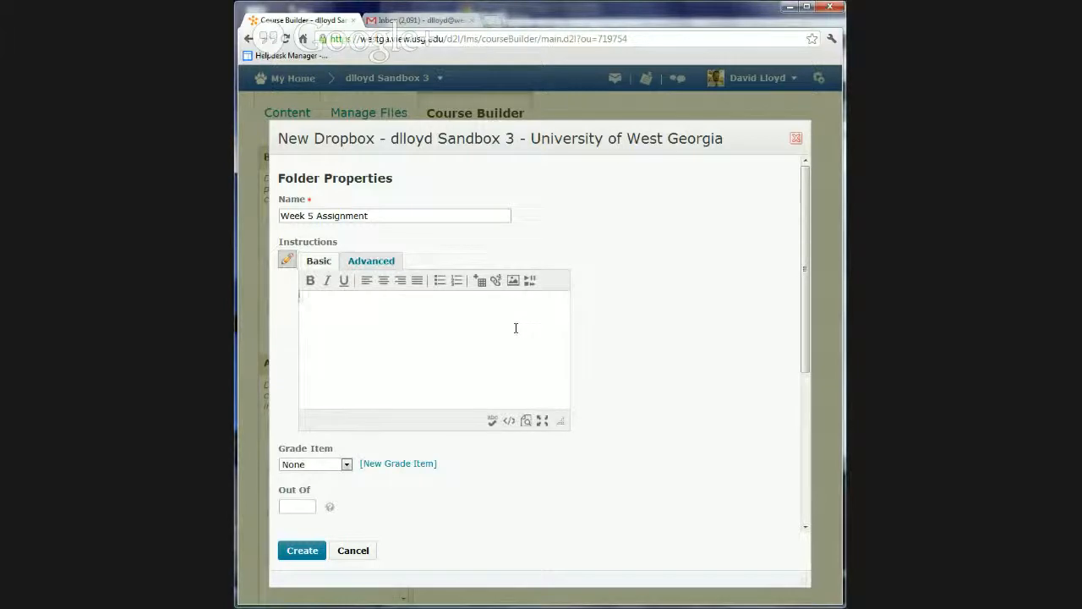
# Allow Flash microphone access, record an audio clip about 7 seconds long, and attach it to the new dropbox folder
pyautogui.scroll(-3, 712, 394)
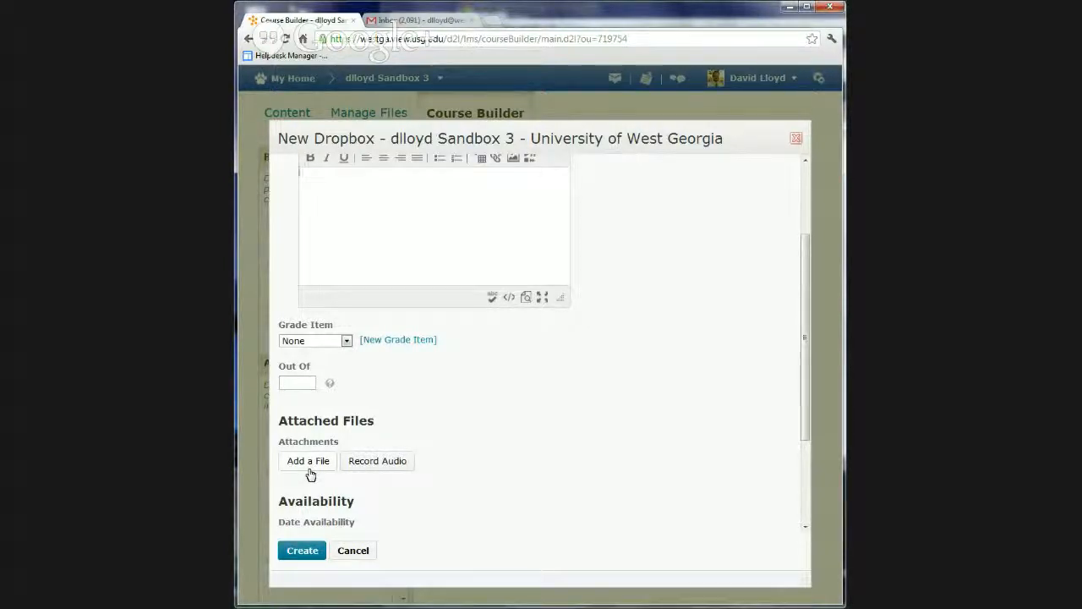
pyautogui.click(386, 464)
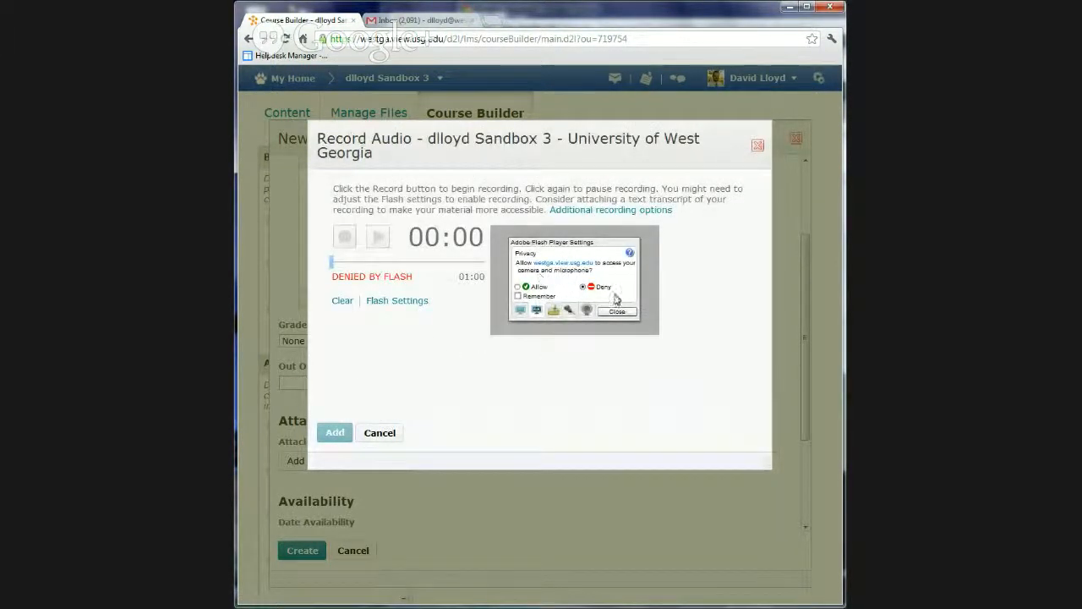
pyautogui.click(518, 288)
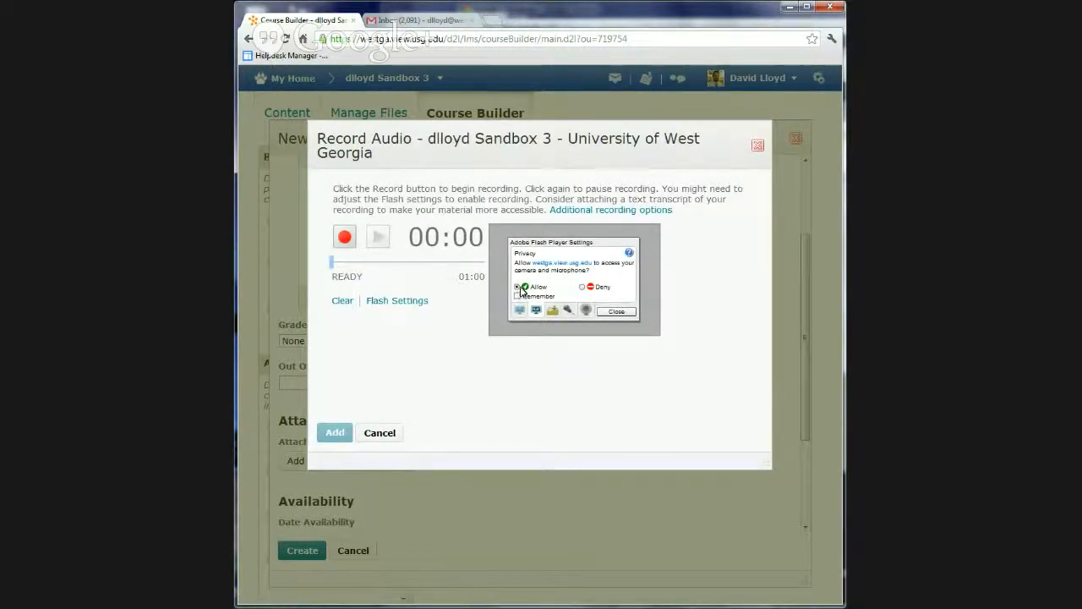
pyautogui.click(616, 312)
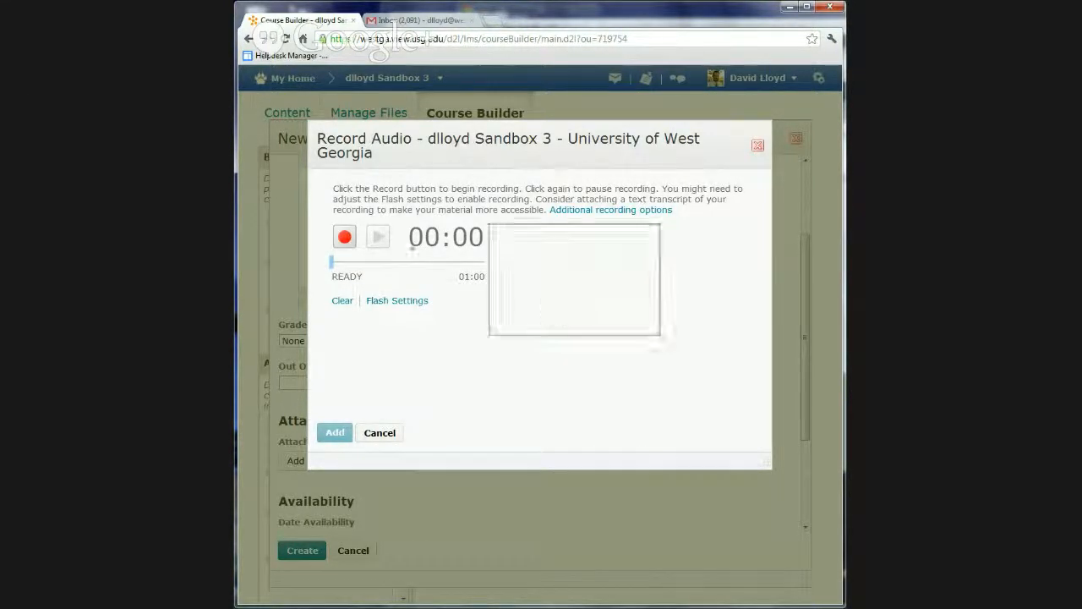
pyautogui.click(345, 239)
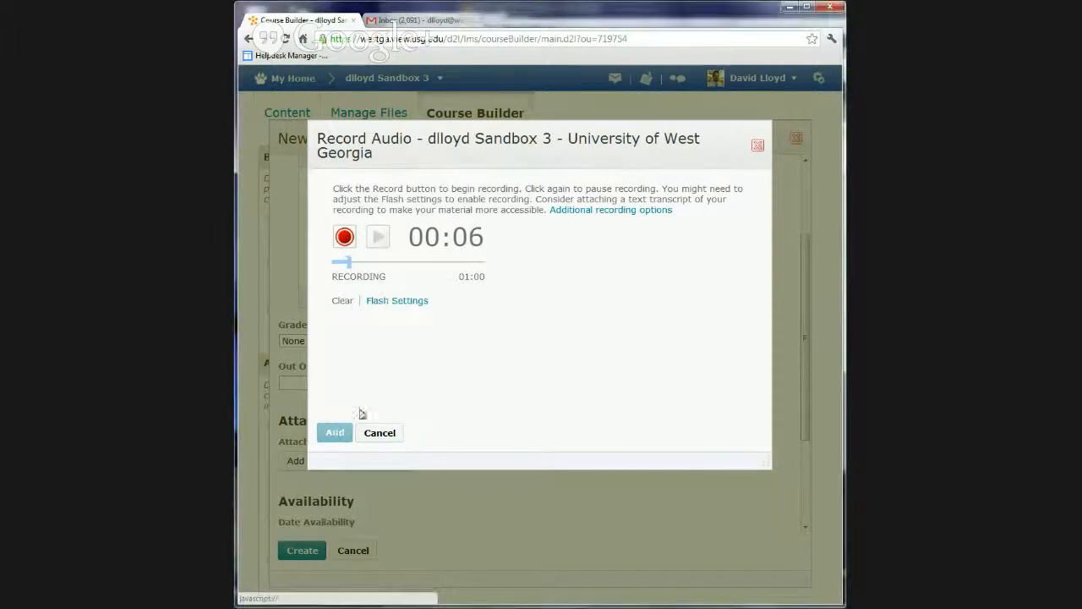
pyautogui.click(346, 236)
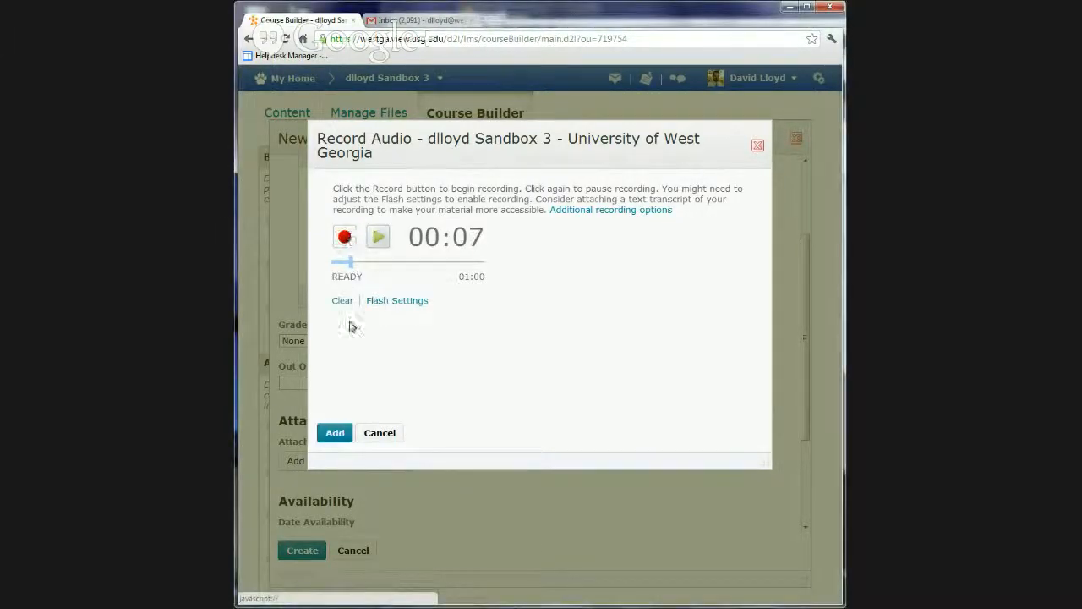
pyautogui.click(335, 433)
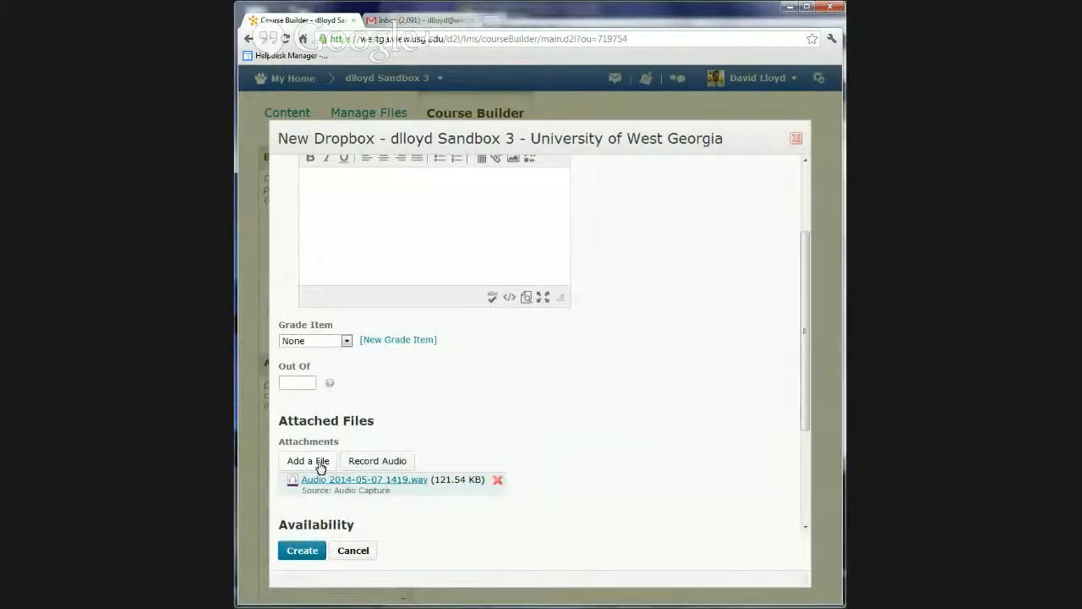
# Enter "Get it done" as the folder's instructions, then view the Insert Stuff options without inserting anything
pyautogui.click(363, 209)
pyautogui.scroll(3, 370, 234)
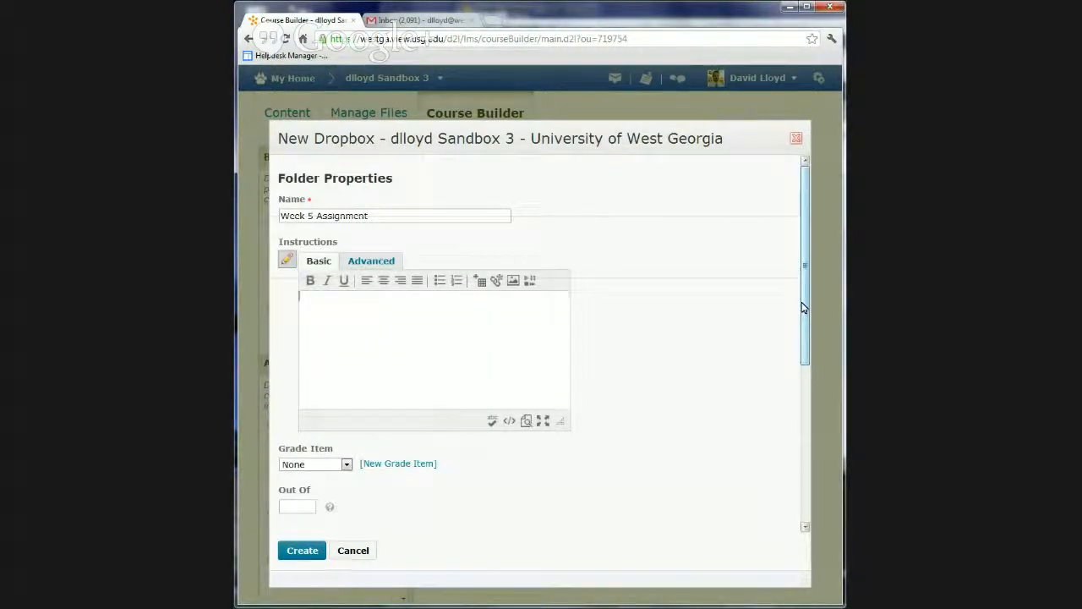
pyautogui.write('Gra')
pyautogui.write(' it done')
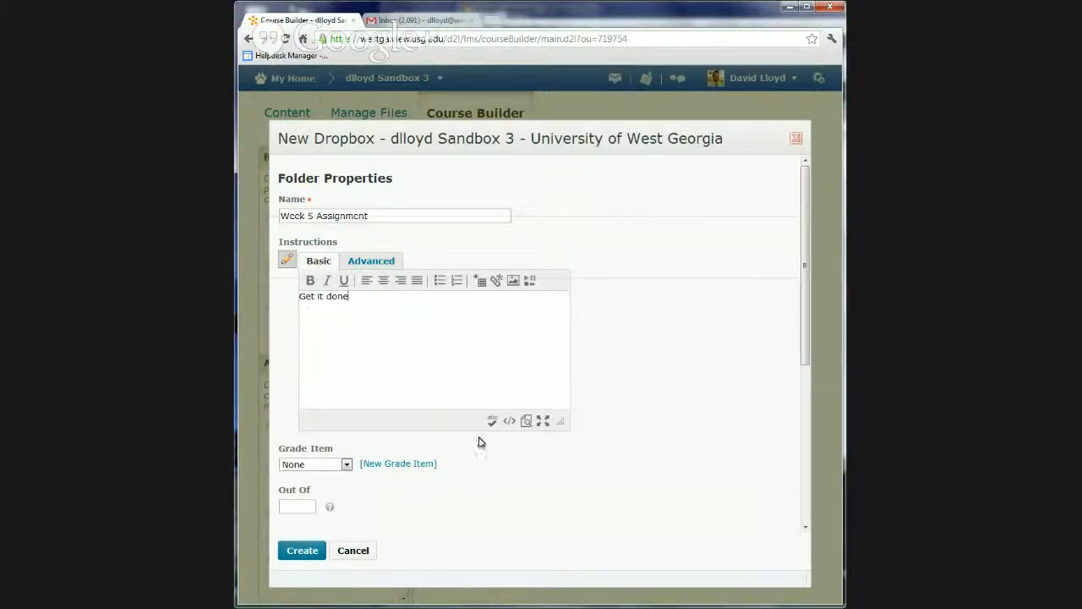
pyautogui.click(528, 280)
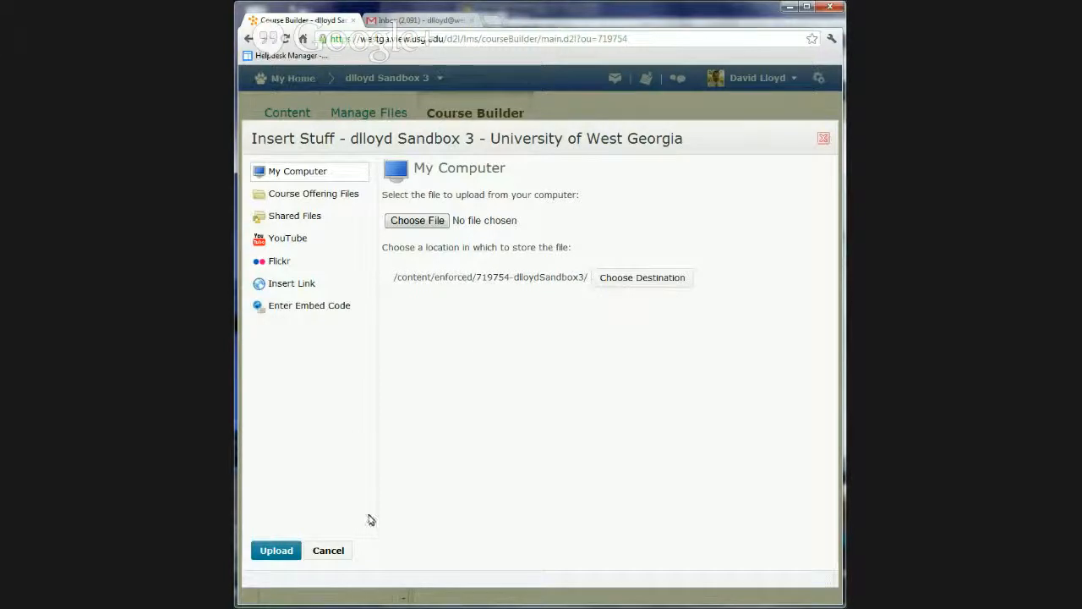
pyautogui.click(324, 560)
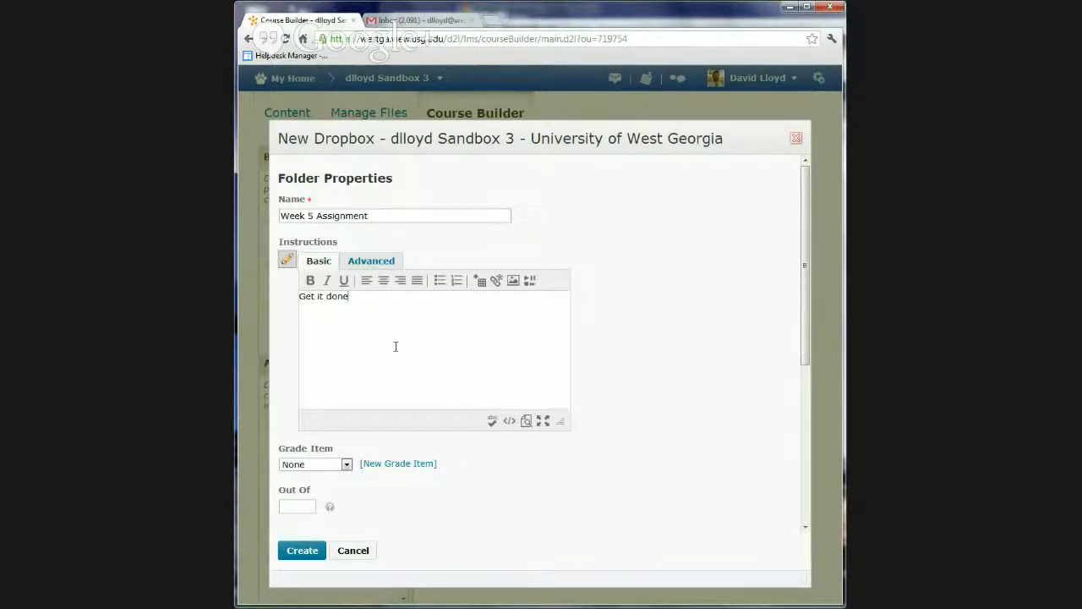
# Set the dropbox folder's score to be out of 100 and check the available grade items
pyautogui.click(289, 507)
pyautogui.write('100')
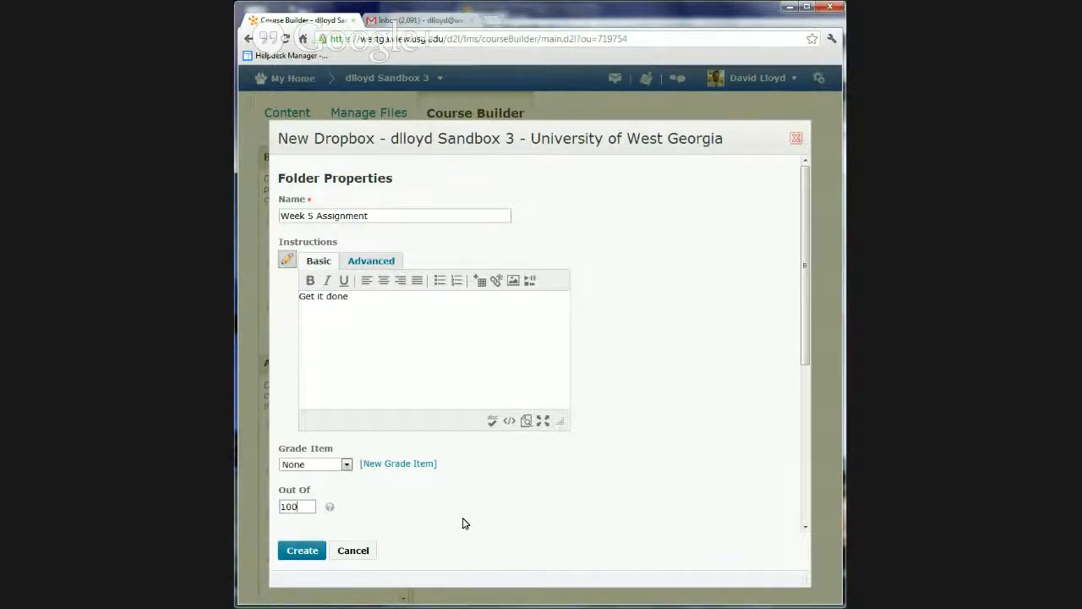
pyautogui.scroll(-1, 389, 493)
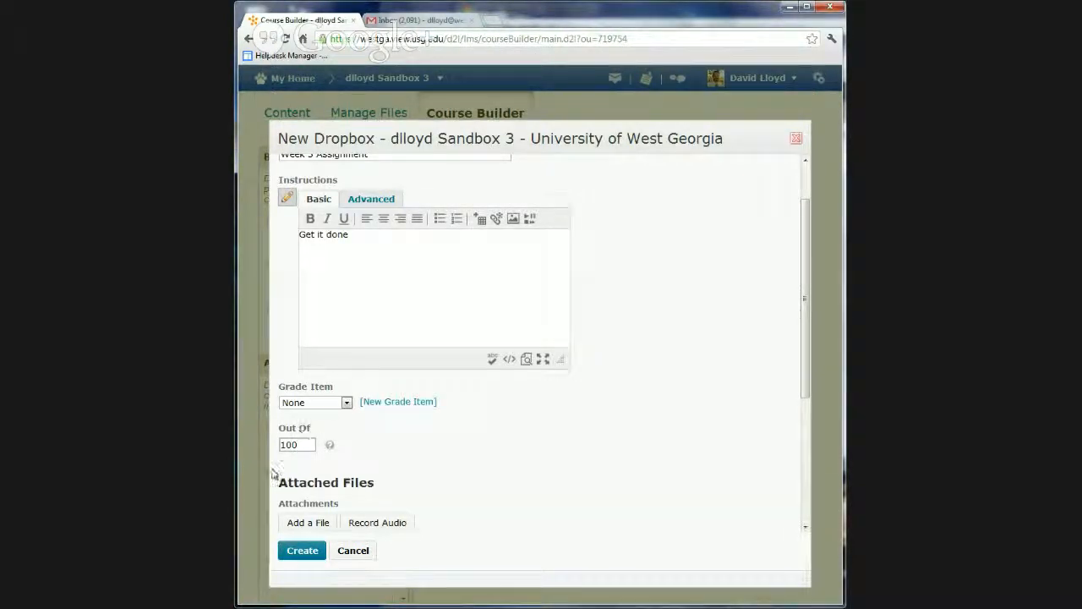
pyautogui.click(295, 404)
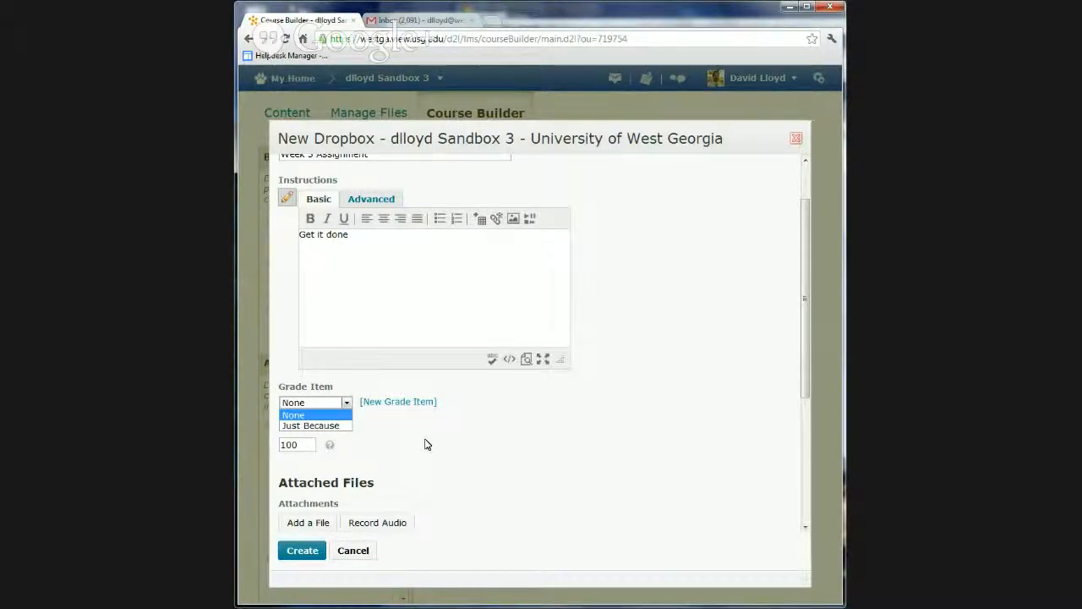
pyautogui.scroll(2, 483, 471)
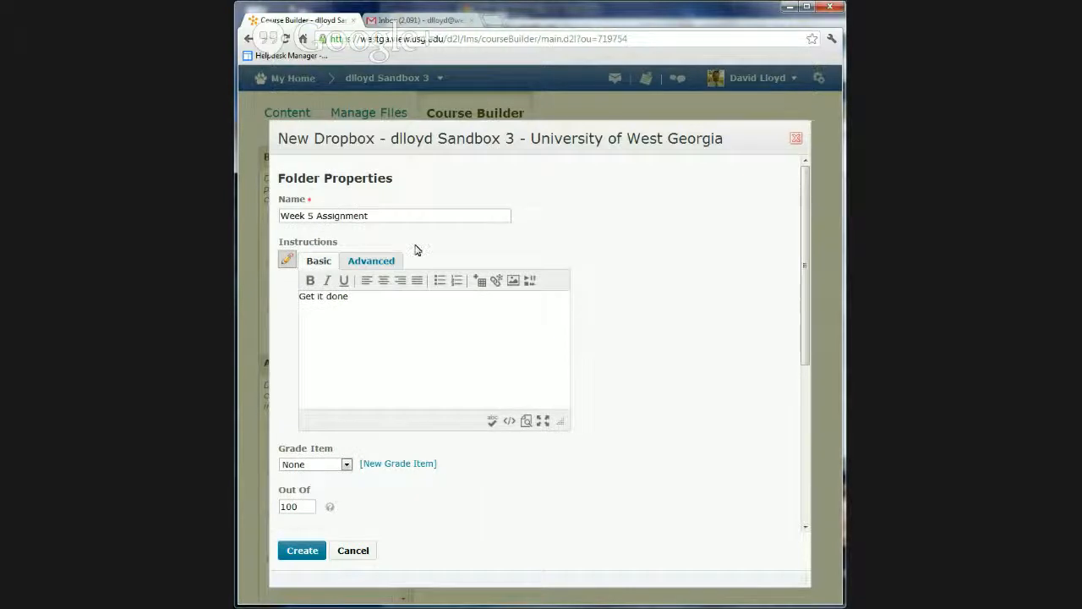
# Copy the folder name into a new grade item for this folder and shorten it to Week 5 Assign
pyautogui.moveTo(383, 216); pyautogui.dragTo(252, 222)
pyautogui.hotkey('ctrl', 'c')
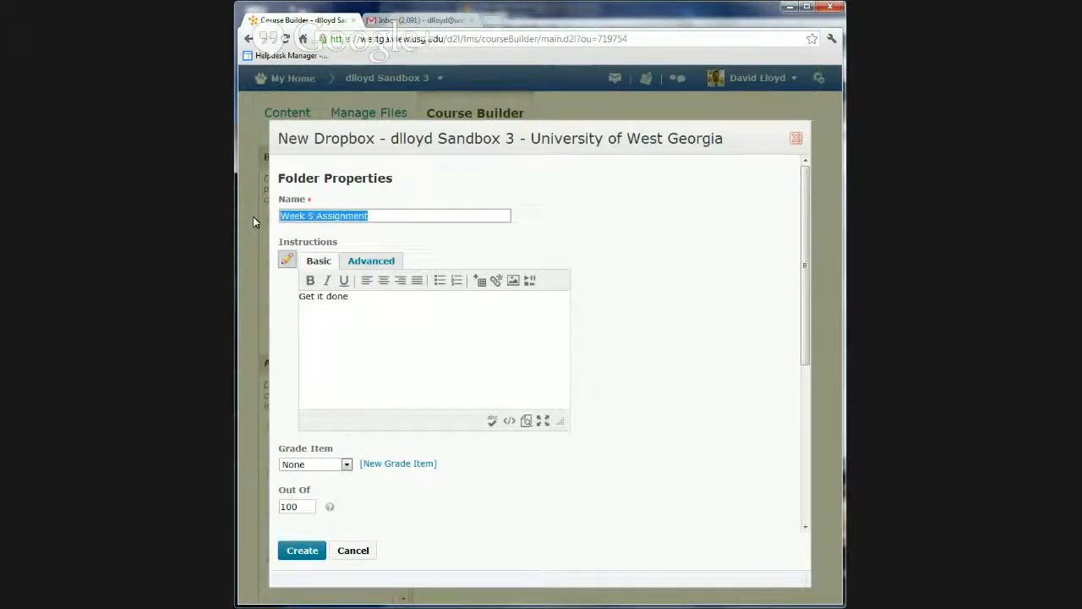
pyautogui.click(403, 465)
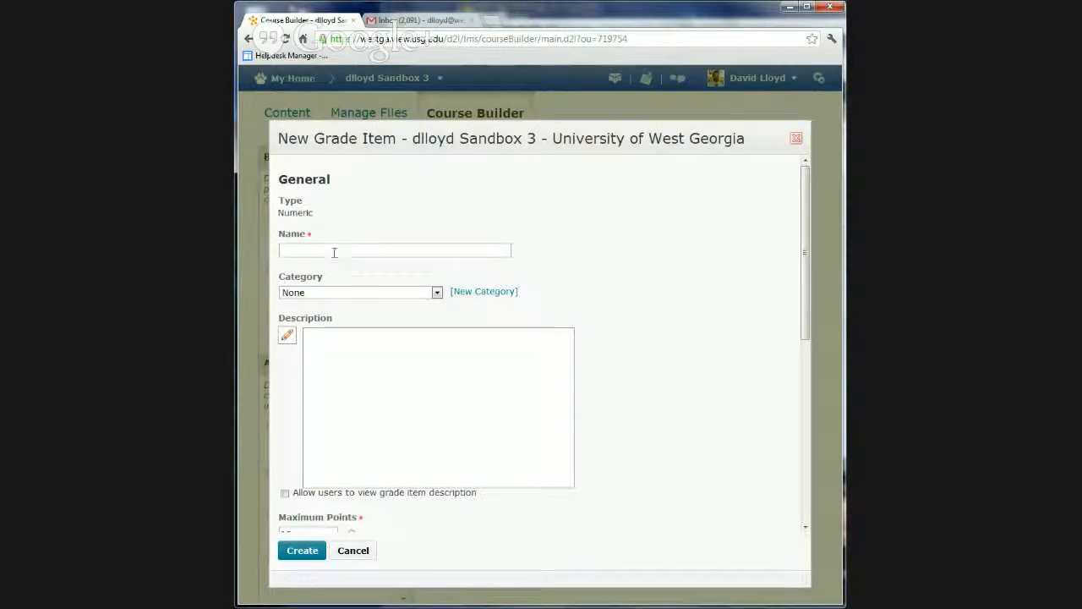
pyautogui.click(337, 250)
pyautogui.hotkey('ctrl', 'v')
pyautogui.press('BackSpace')
pyautogui.press('BackSpace')
pyautogui.press('BackSpace')
pyautogui.press('BackSpace')
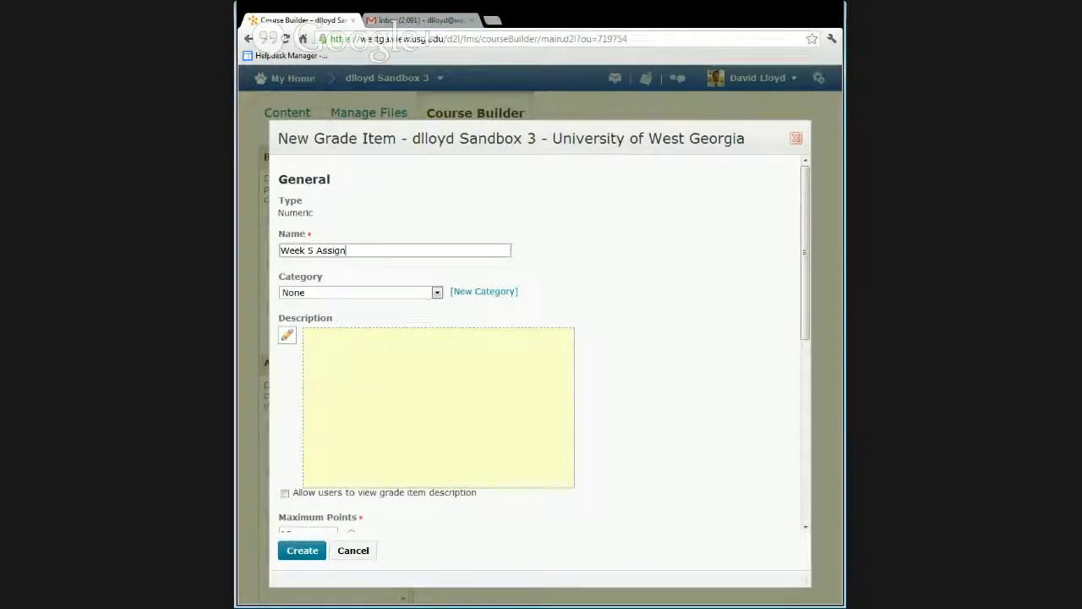
# Review the grade item's point settings and shorten its name further to Wk 5 Assign
pyautogui.scroll(-1, 348, 397)
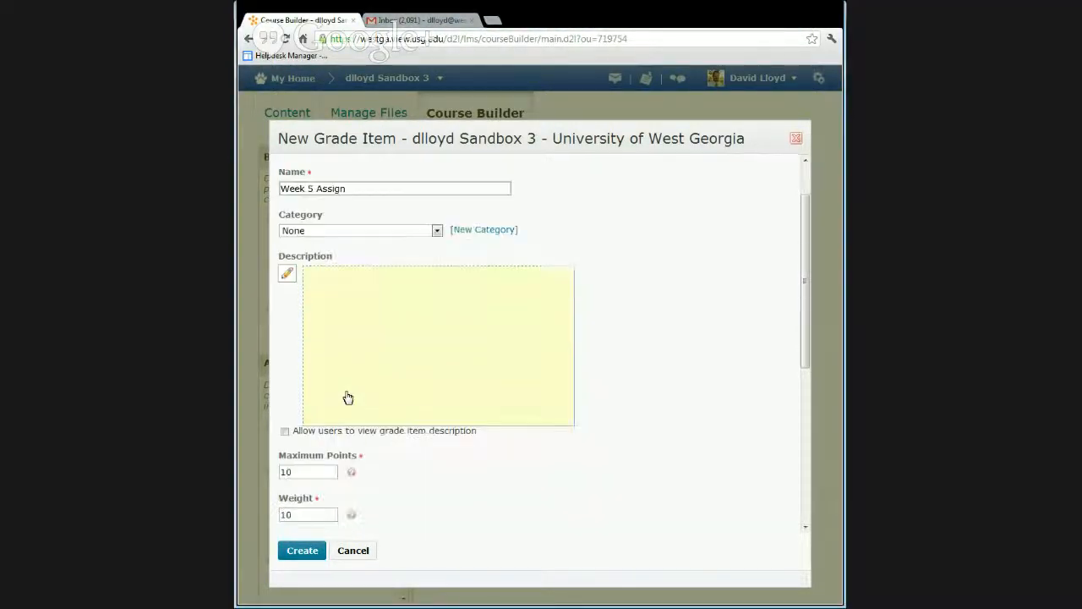
pyautogui.scroll(-1, 348, 398)
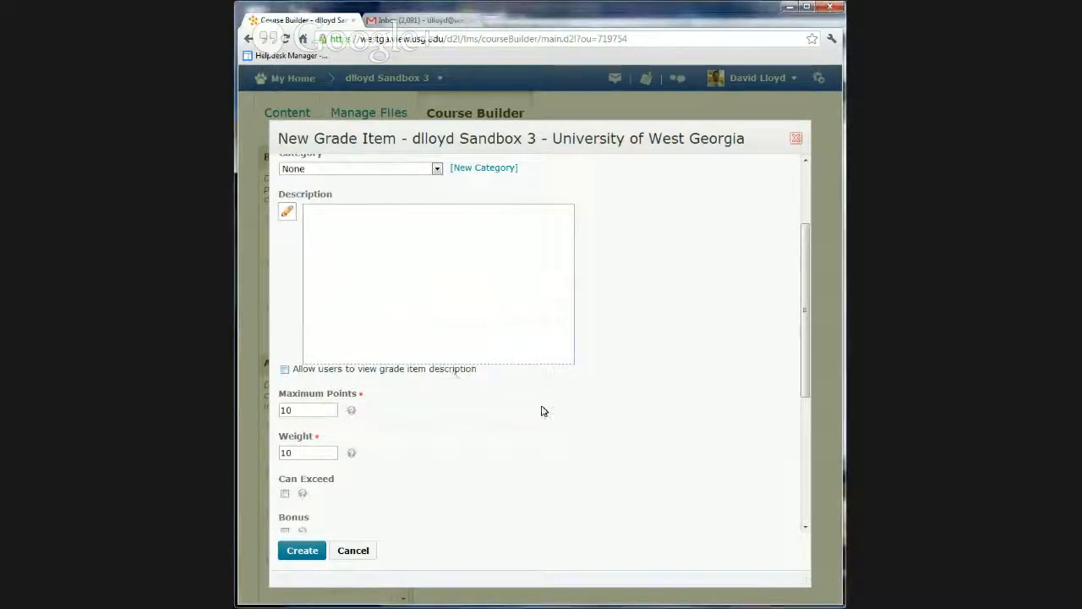
pyautogui.scroll(1, 489, 463)
pyautogui.scroll(1, 489, 463)
pyautogui.click(348, 250)
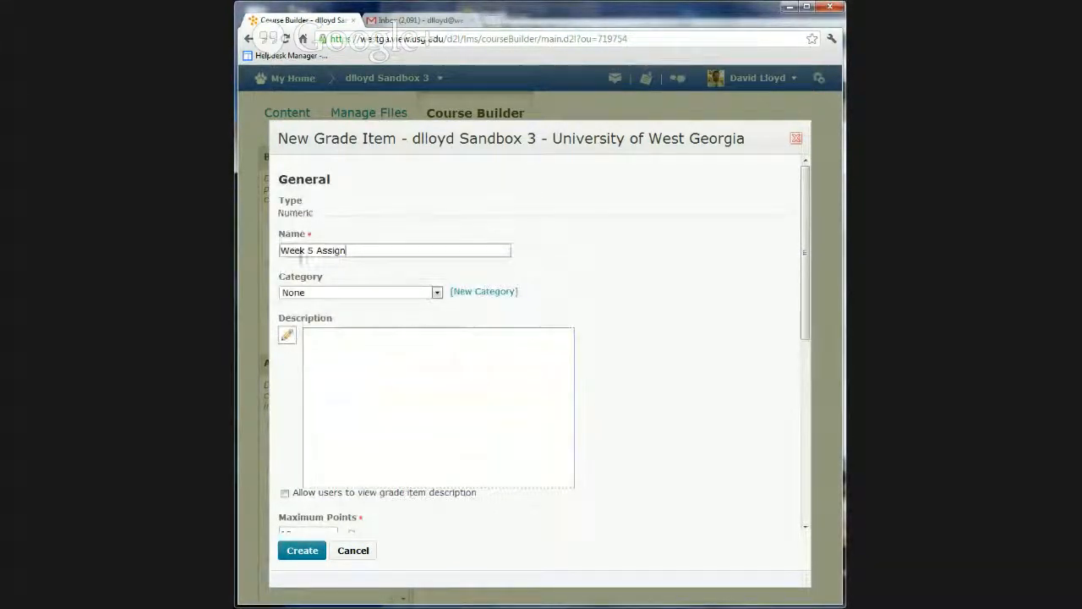
pyautogui.click(298, 251)
pyautogui.press('BackSpace')
pyautogui.press('BackSpace')
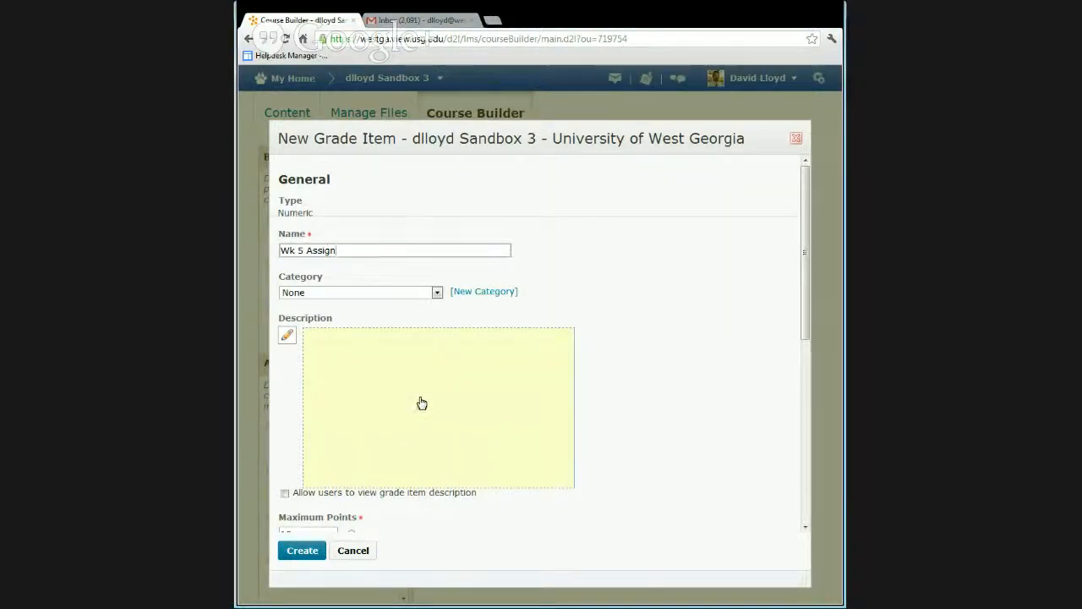
# Set the grade item's maximum points to 100 and assign it to the Assignments category (40% of final grade)
pyautogui.scroll(-2, 421, 401)
pyautogui.click(308, 348)
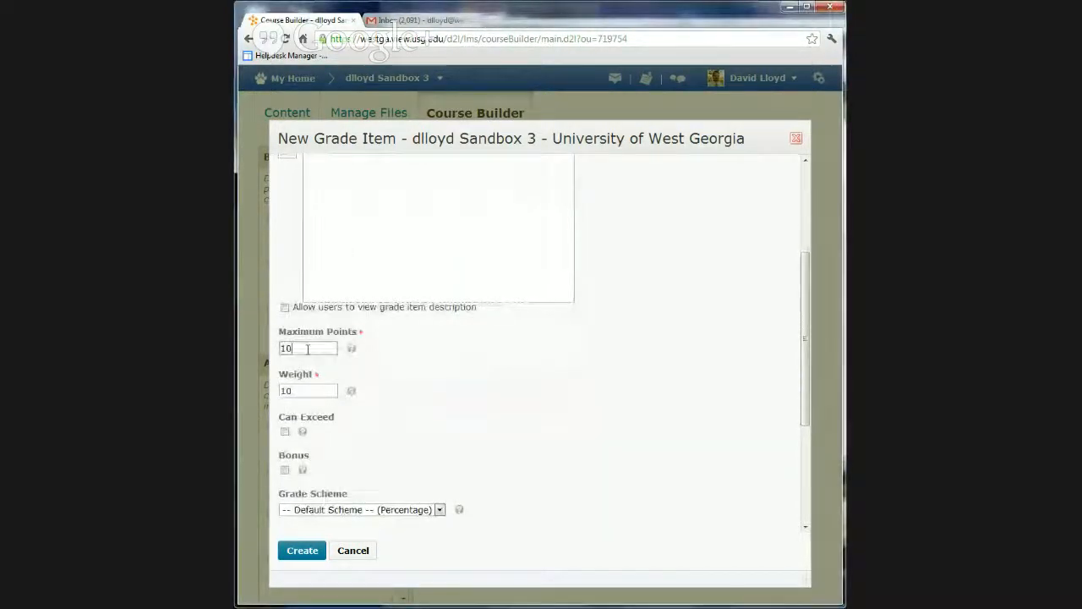
pyautogui.write('0')
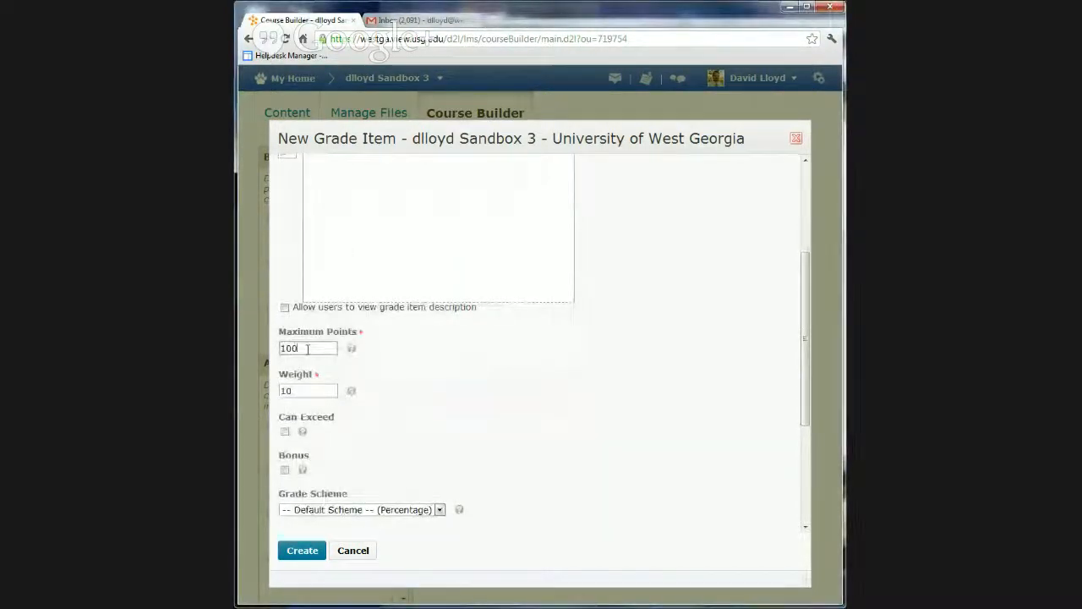
pyautogui.click(305, 392)
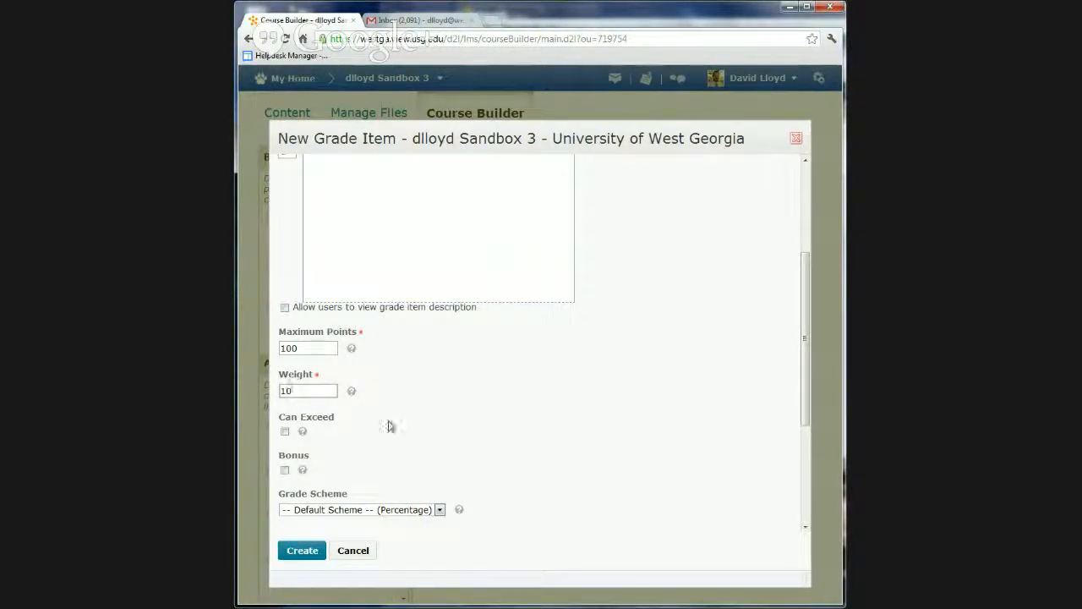
pyautogui.scroll(5, 390, 425)
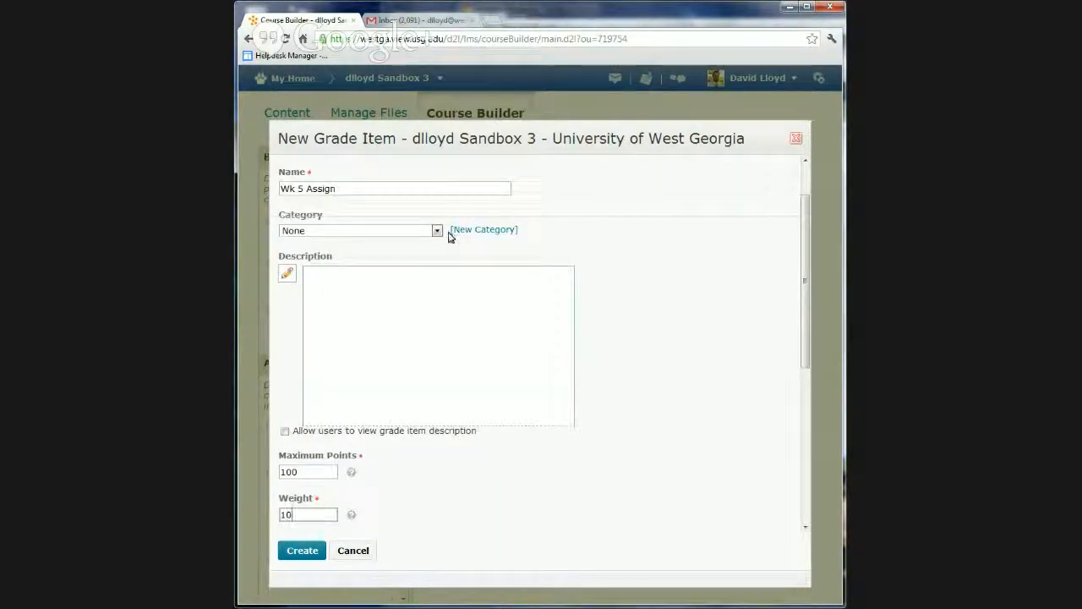
pyautogui.click(437, 231)
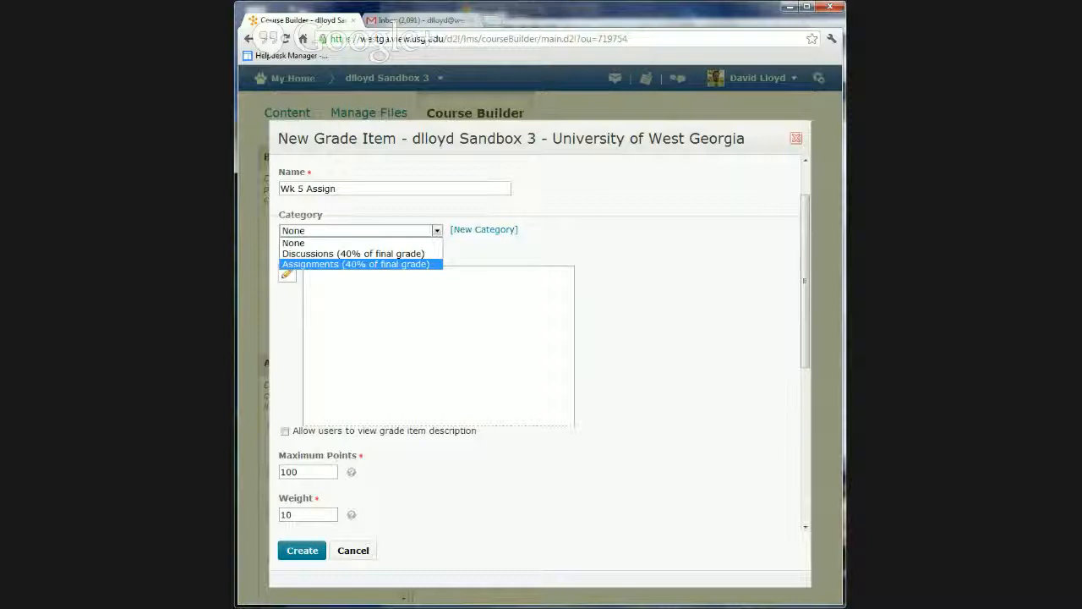
pyautogui.click(310, 265)
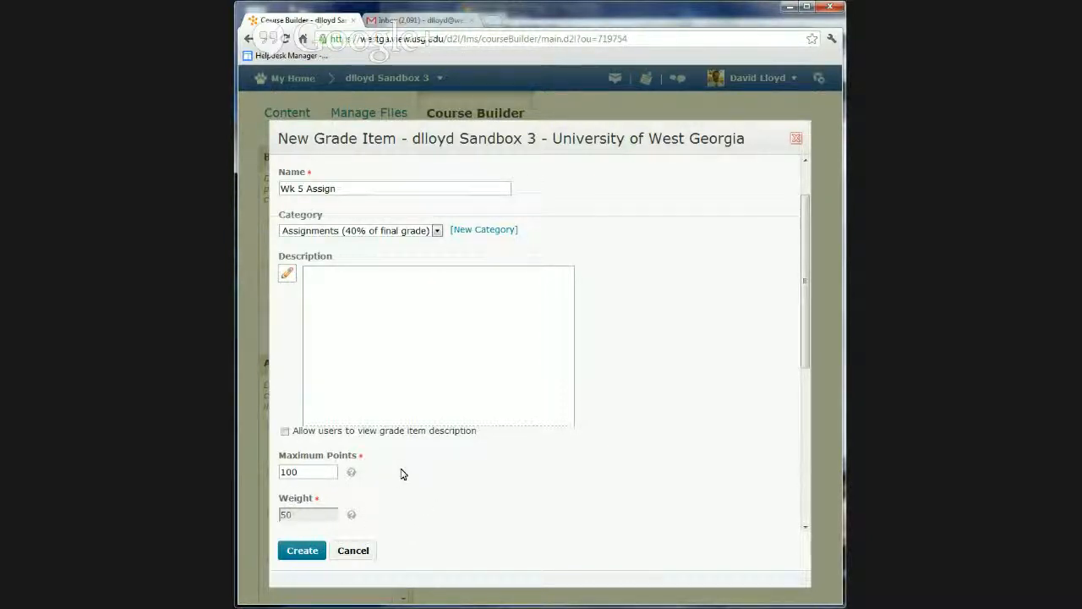
pyautogui.scroll(-3, 400, 472)
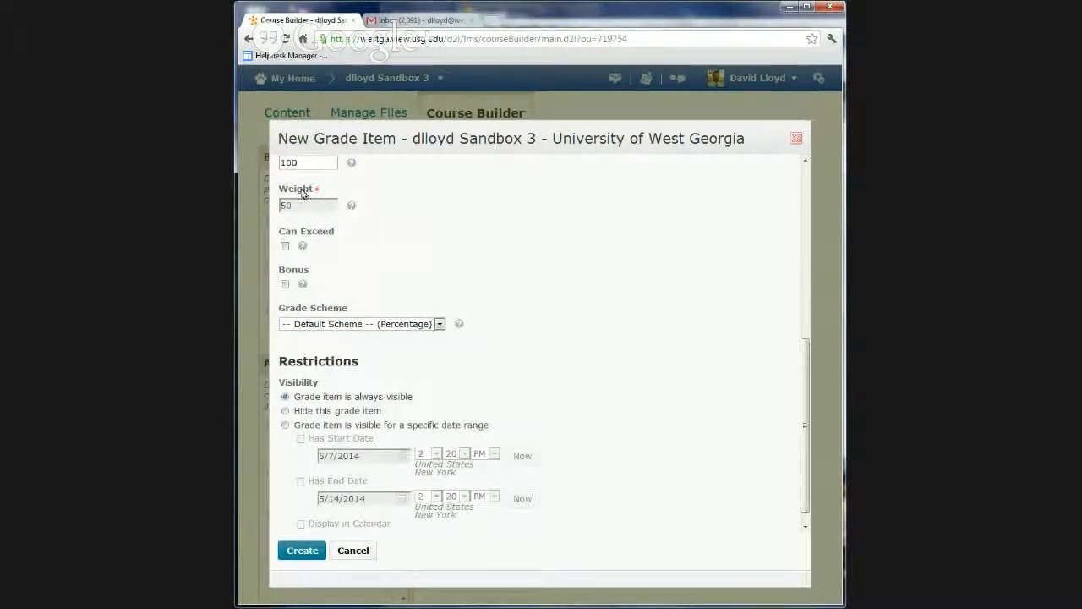
# Create the Wk 5 Assign grade item, keeping it always visible with the default grade scheme
pyautogui.scroll(-1, 359, 431)
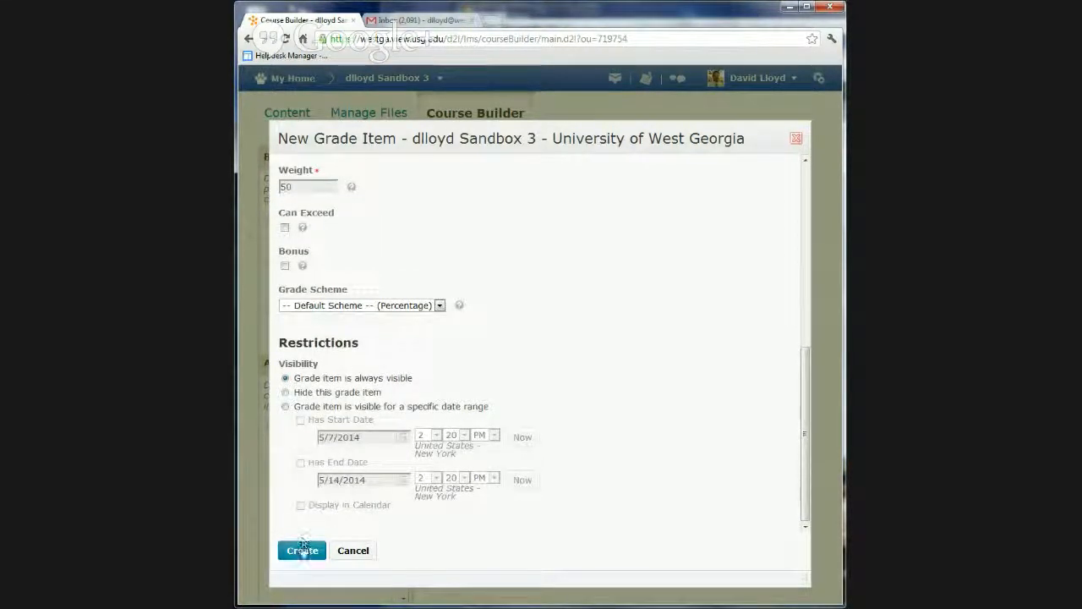
pyautogui.click(301, 551)
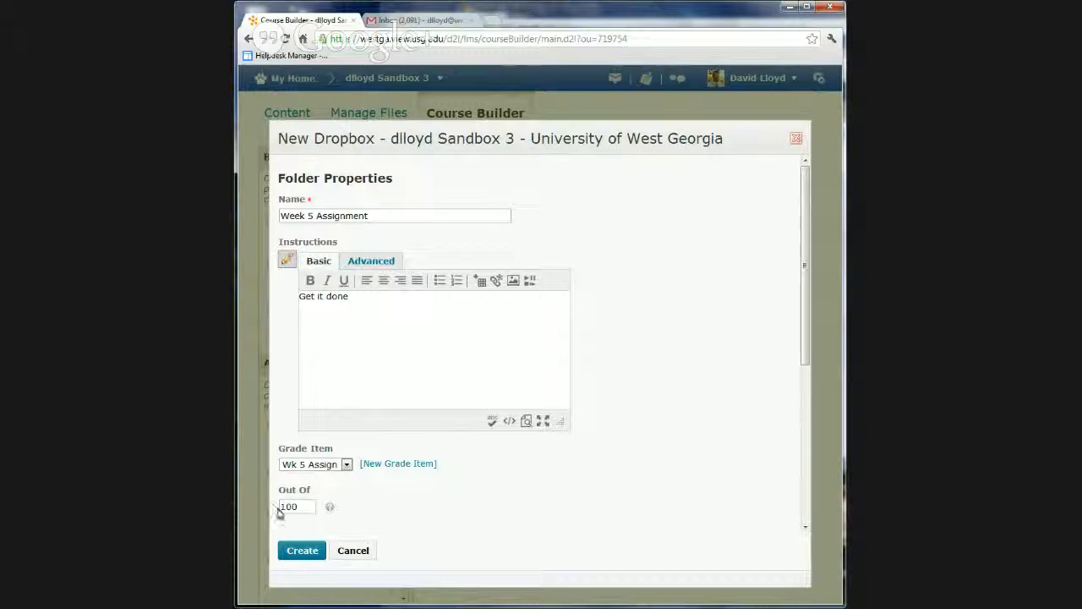
# Enable a due date of 5/14/2014 at 2:17 PM for the Week 5 Assignment dropbox folder and create the folder
pyautogui.scroll(-3, 478, 487)
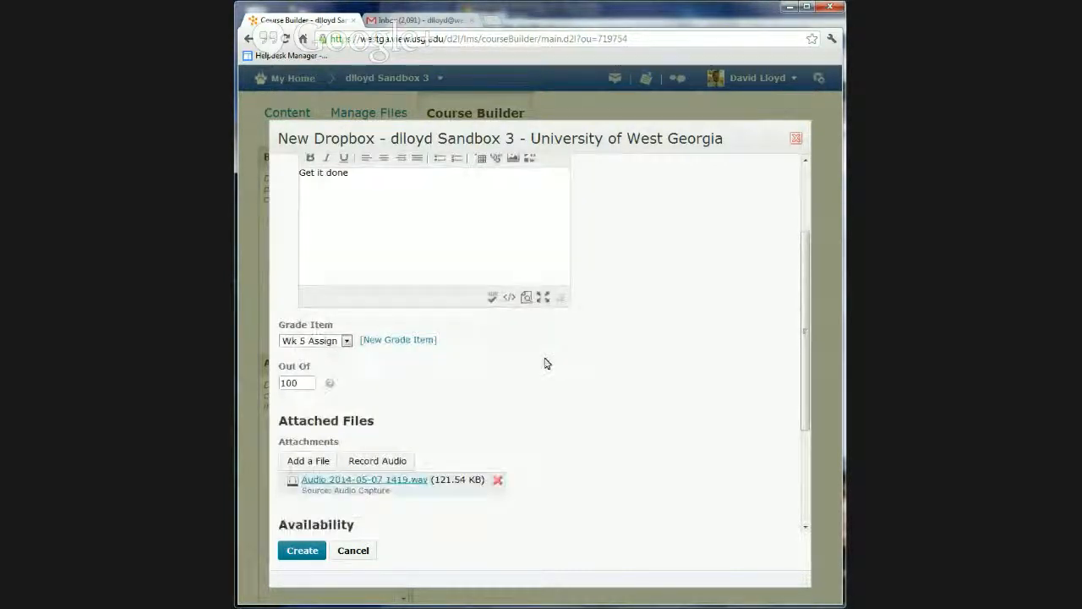
pyautogui.scroll(-3, 606, 394)
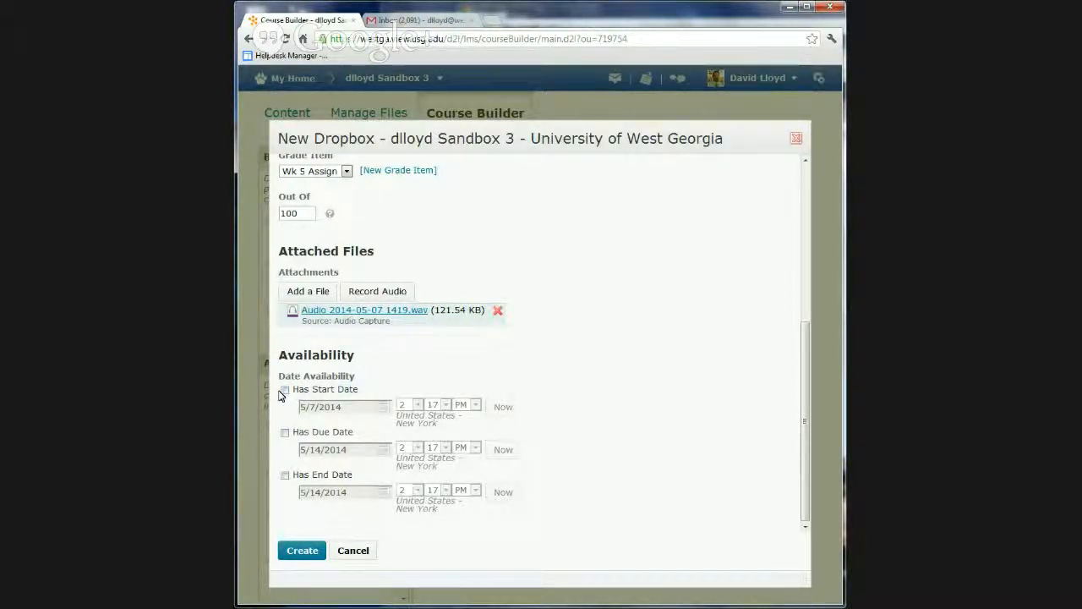
pyautogui.click(284, 434)
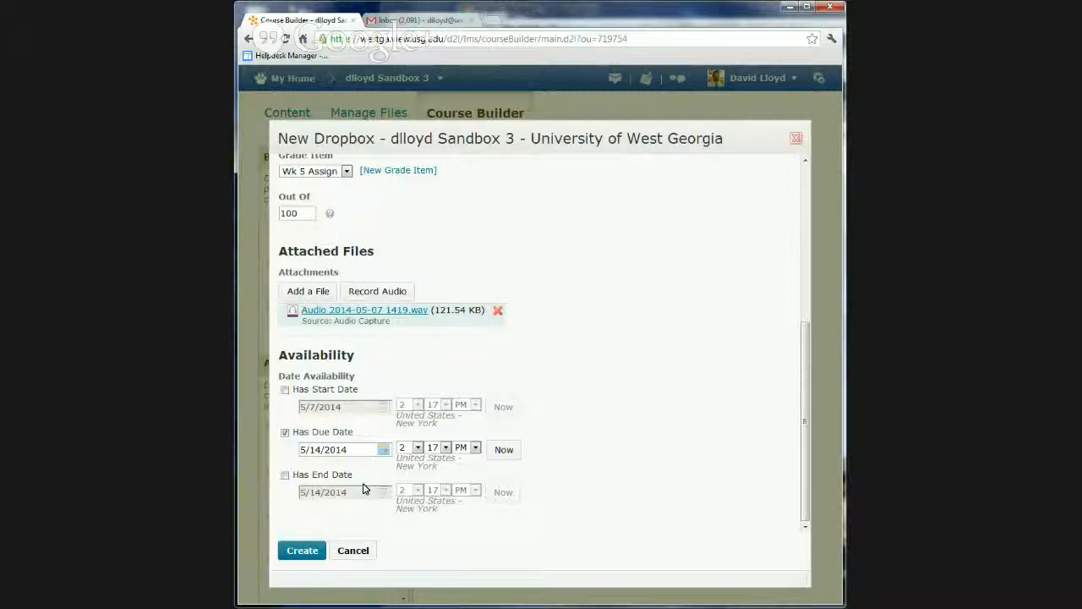
pyautogui.click(302, 551)
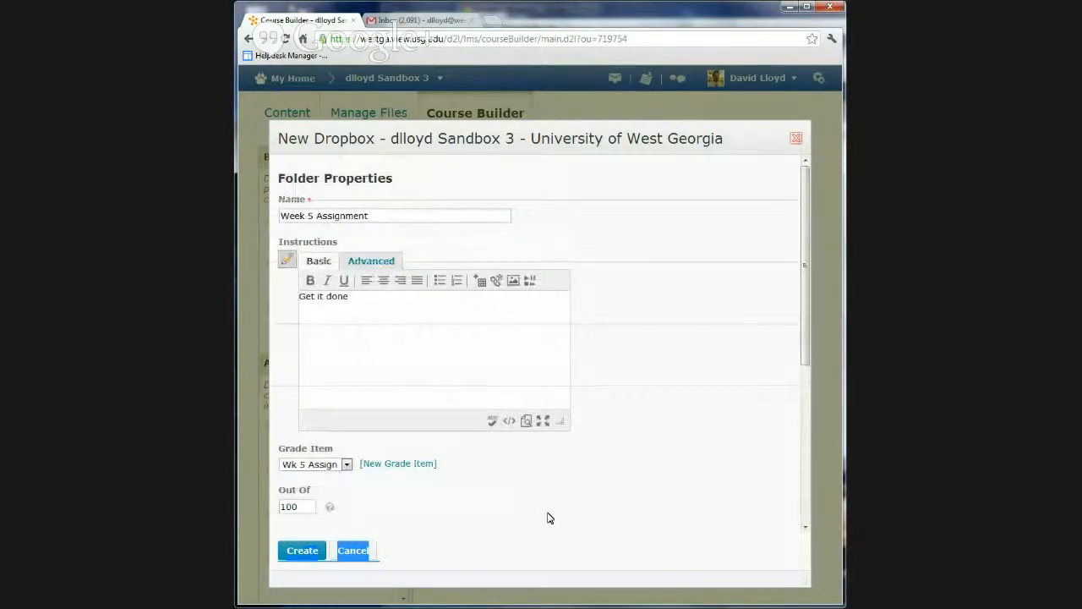
pyautogui.scroll(-4, 548, 518)
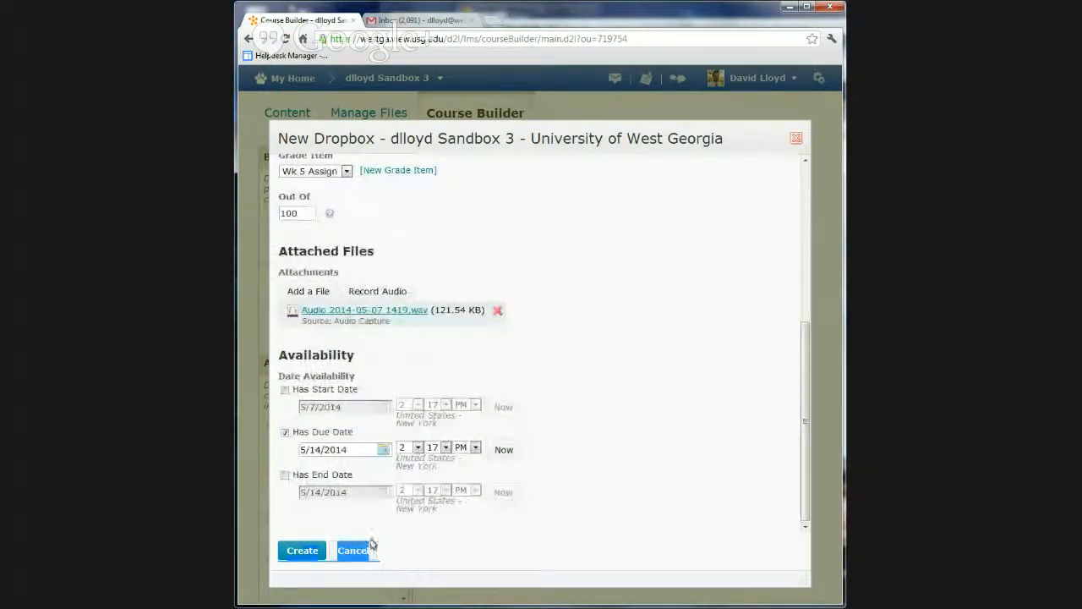
pyautogui.click(292, 551)
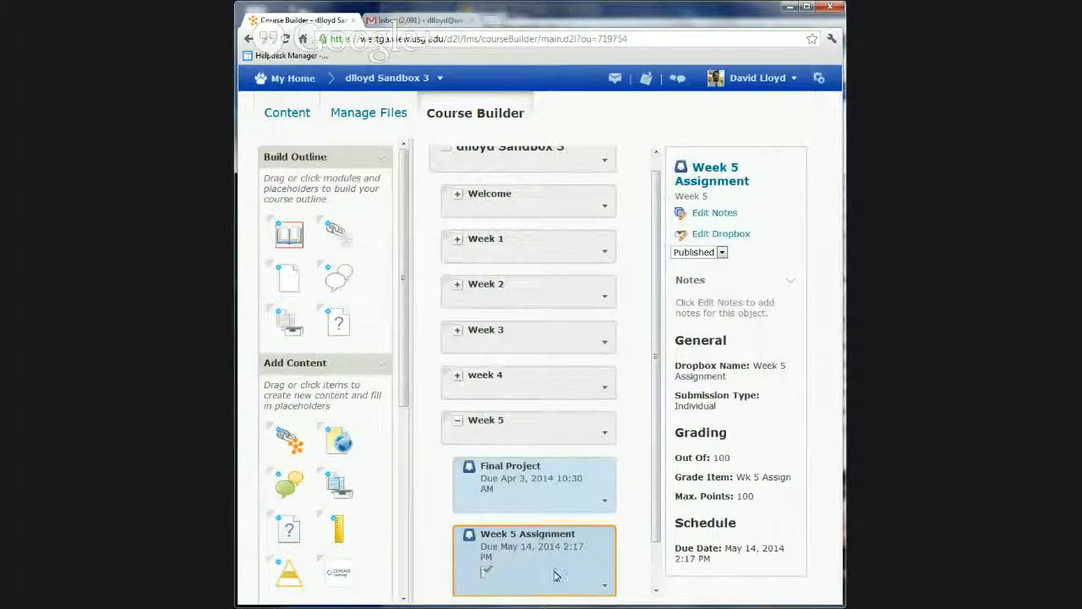
# Open the Week 5 Assignment folder for editing from the course's Dropbox folder list and enable OriginalityCheck for it
pyautogui.scroll(1, 471, 288)
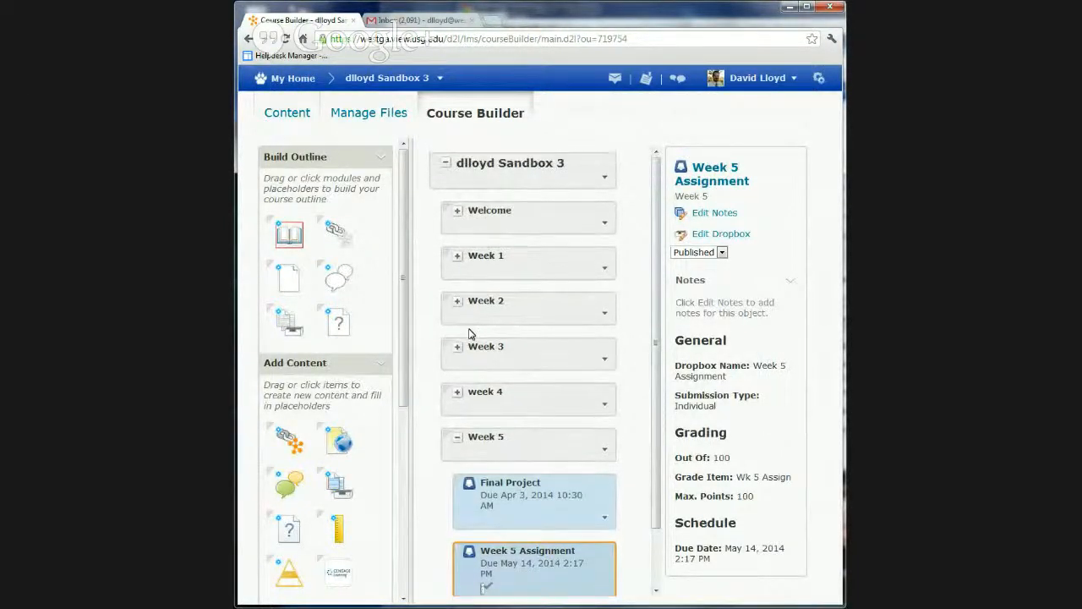
pyautogui.click(294, 121)
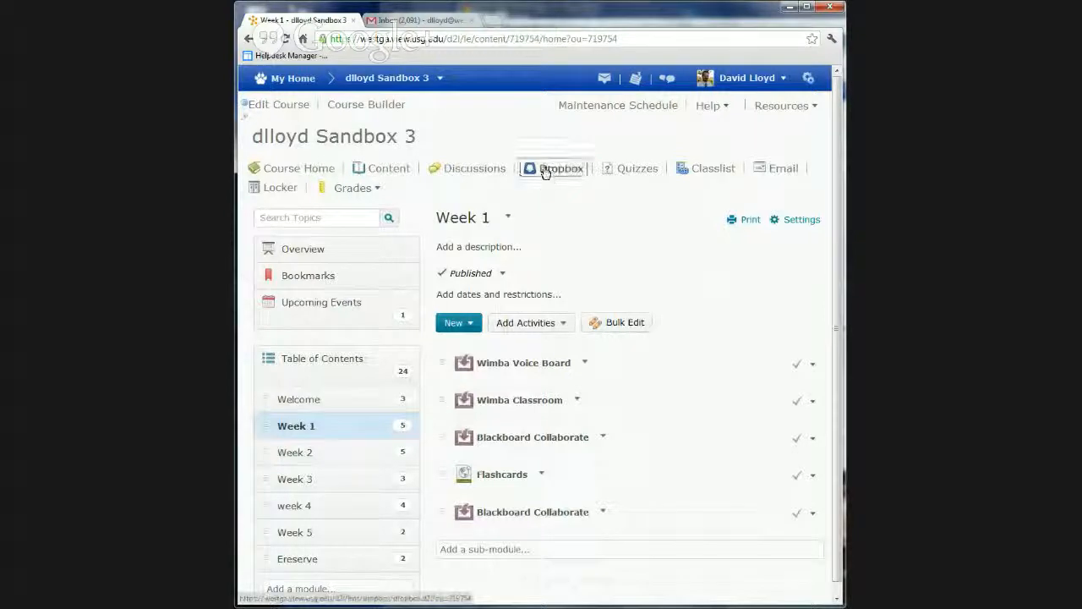
pyautogui.click(545, 170)
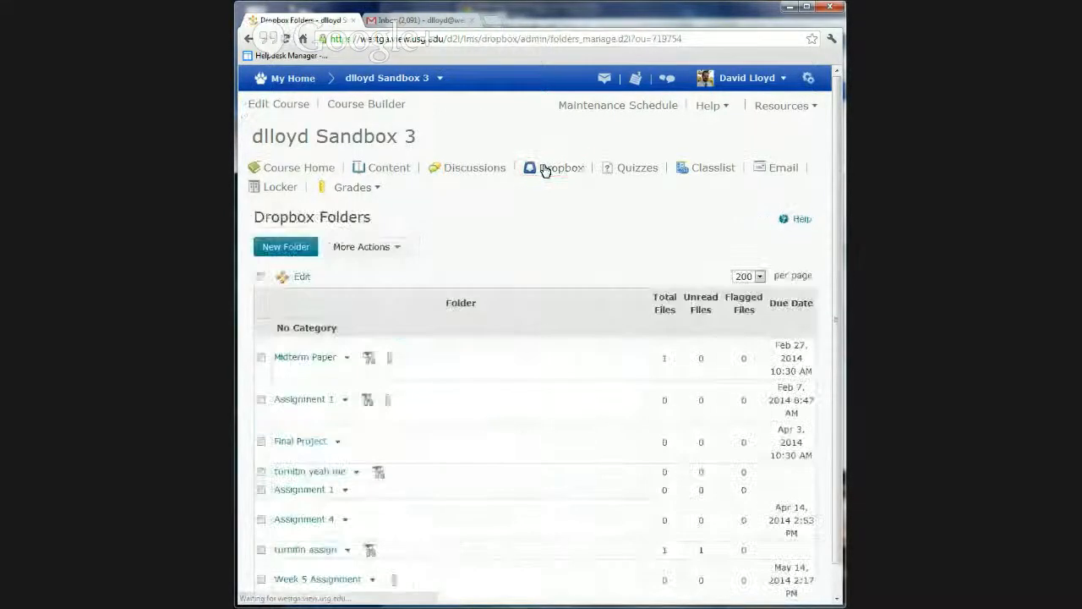
pyautogui.scroll(-1, 478, 469)
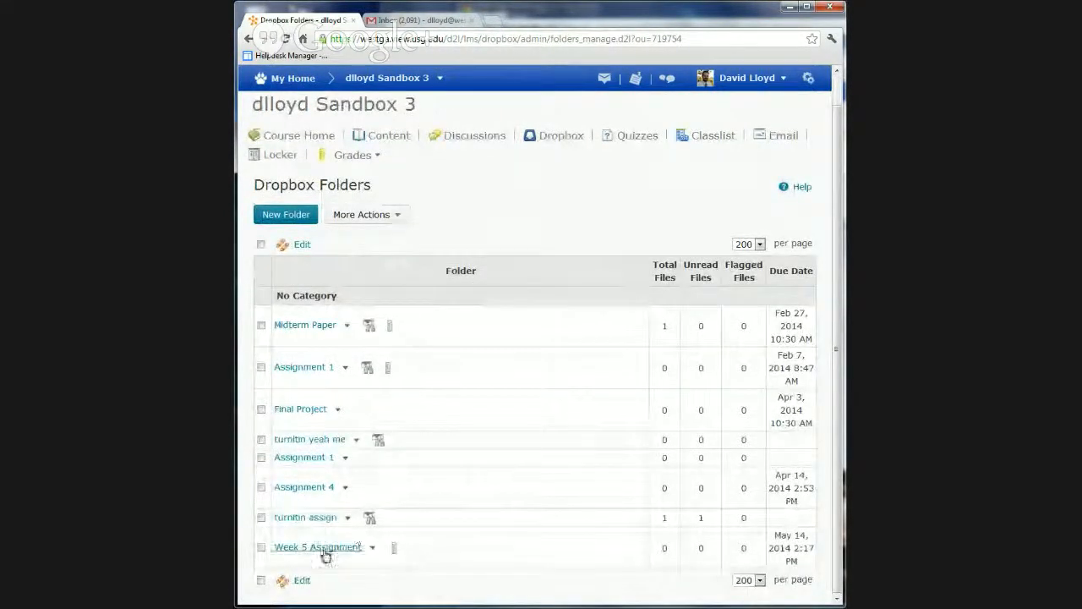
pyautogui.click(371, 550)
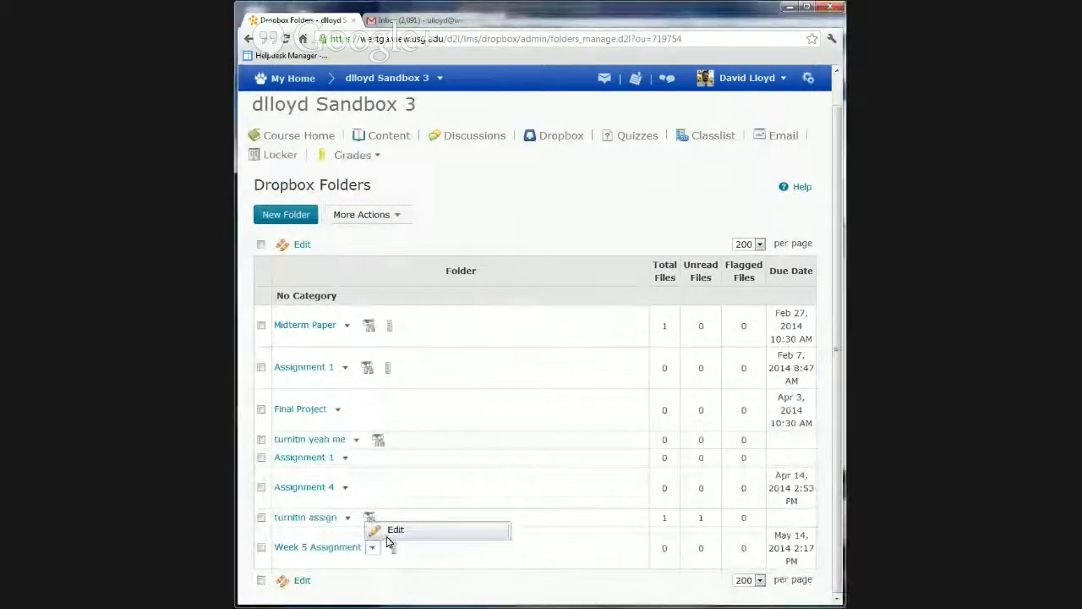
pyautogui.click(394, 531)
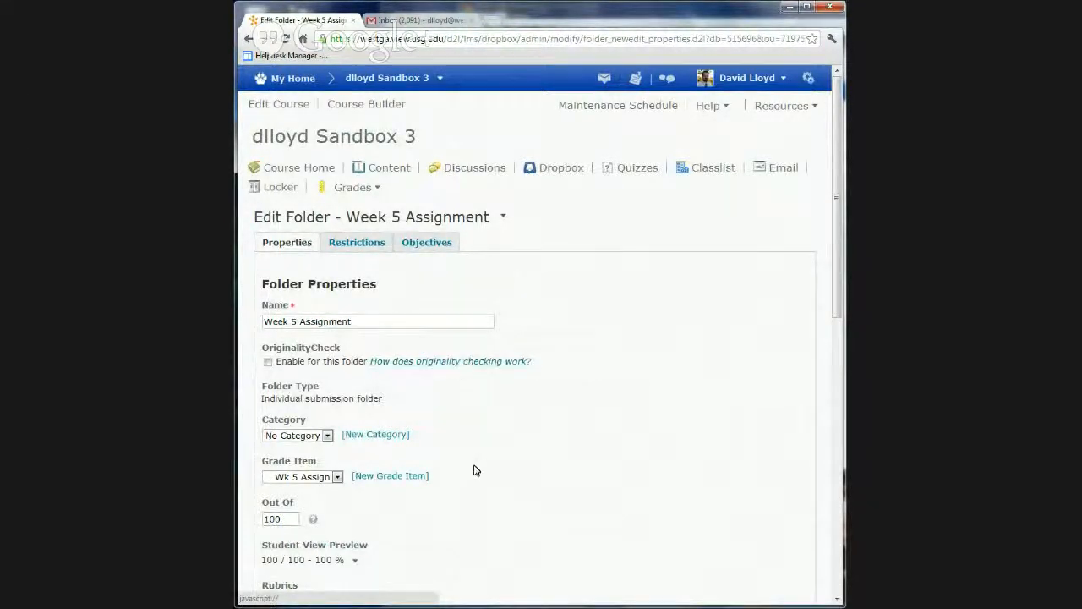
pyautogui.scroll(-3, 473, 470)
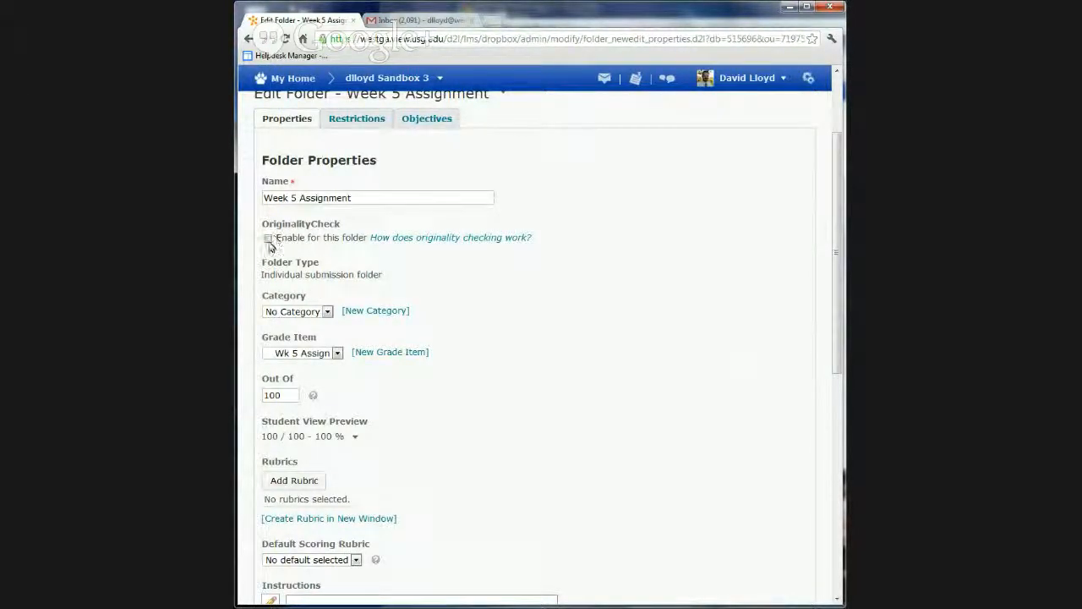
pyautogui.click(268, 239)
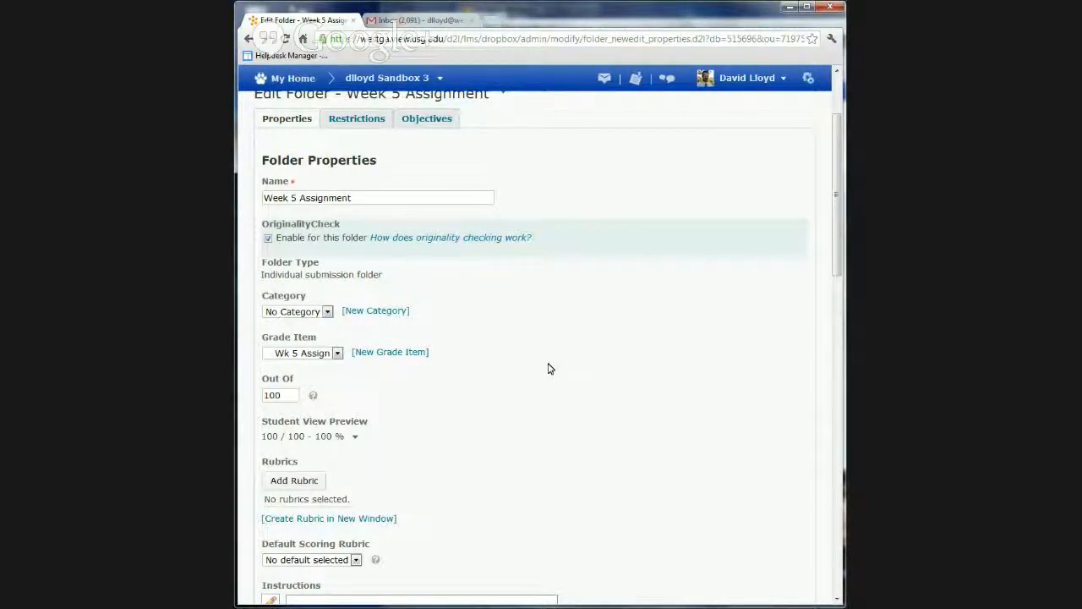
# Review the folder's category, rubric, attachment and submission options, trying the one-submission limit before reselecting that all submissions are kept
pyautogui.scroll(-1, 547, 368)
pyautogui.scroll(-1, 548, 369)
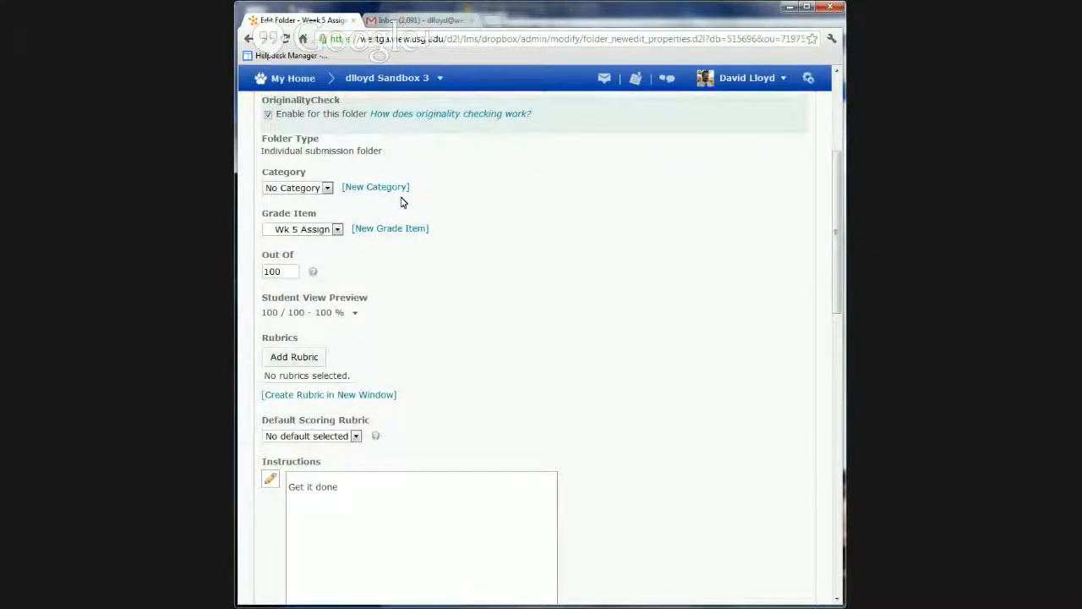
pyautogui.scroll(-1, 519, 366)
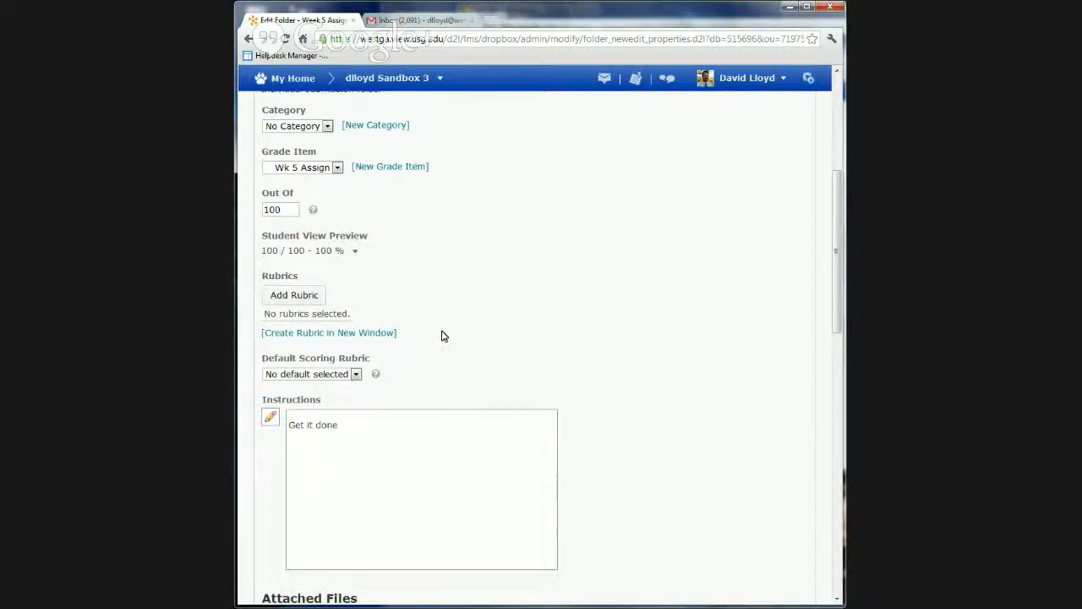
pyautogui.scroll(-4, 592, 397)
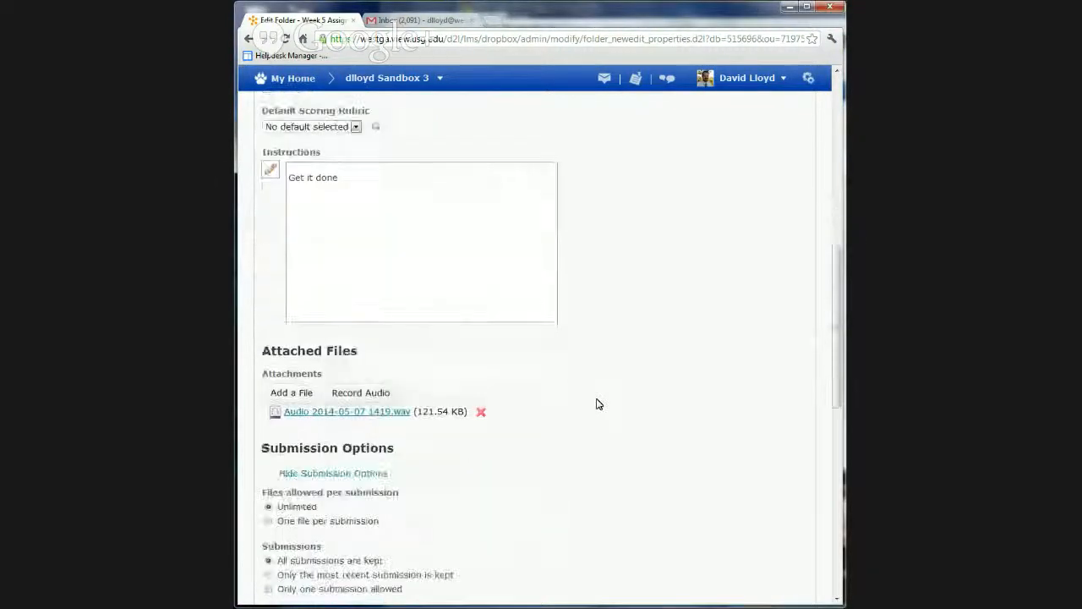
pyautogui.scroll(-1, 596, 404)
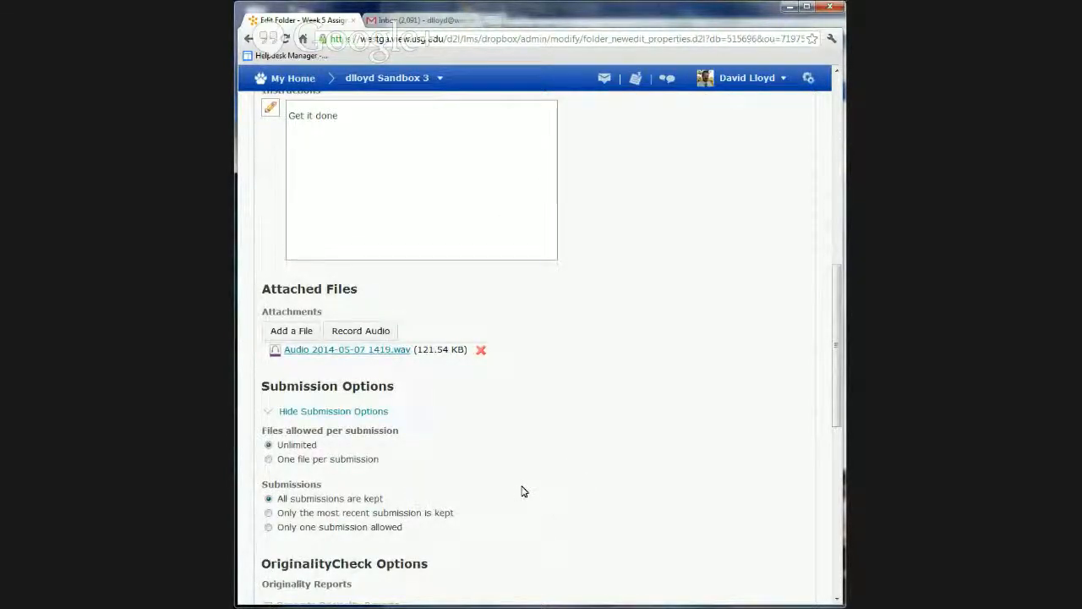
pyautogui.scroll(-1, 541, 489)
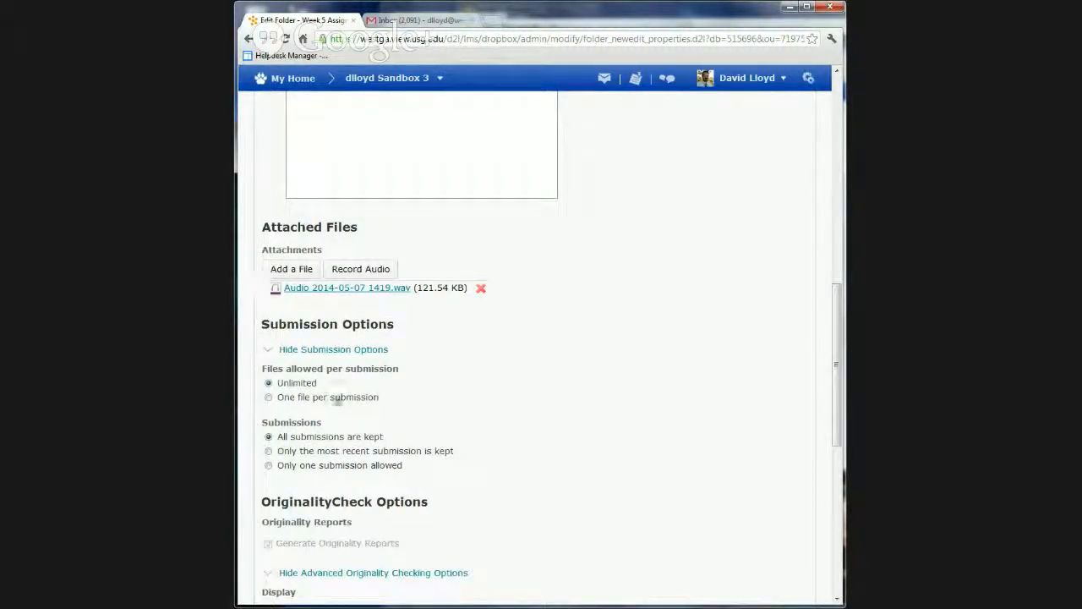
pyautogui.scroll(-3, 604, 517)
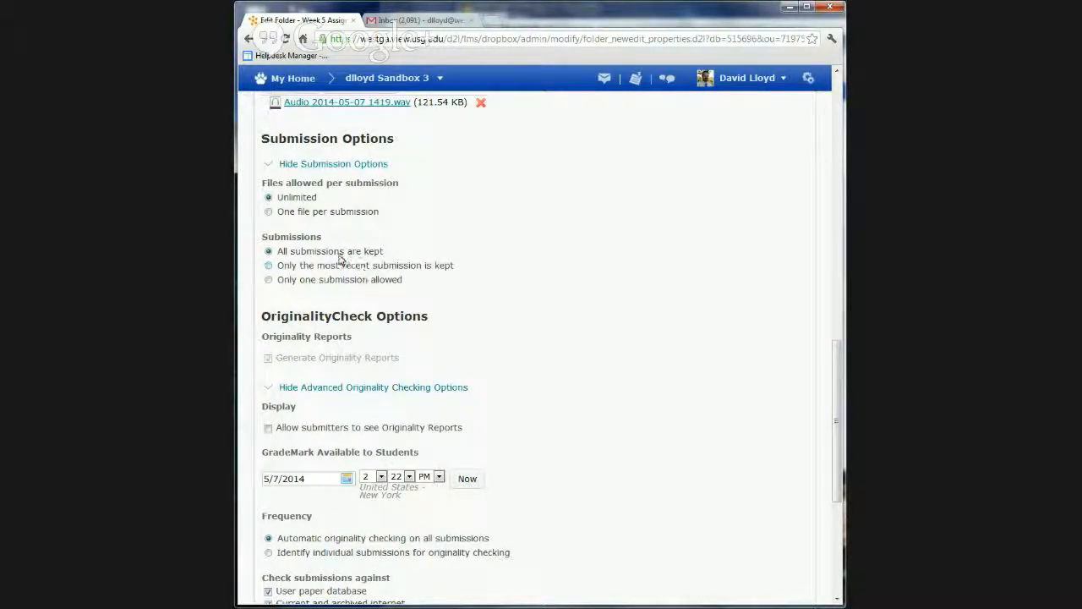
pyautogui.scroll(-3, 507, 358)
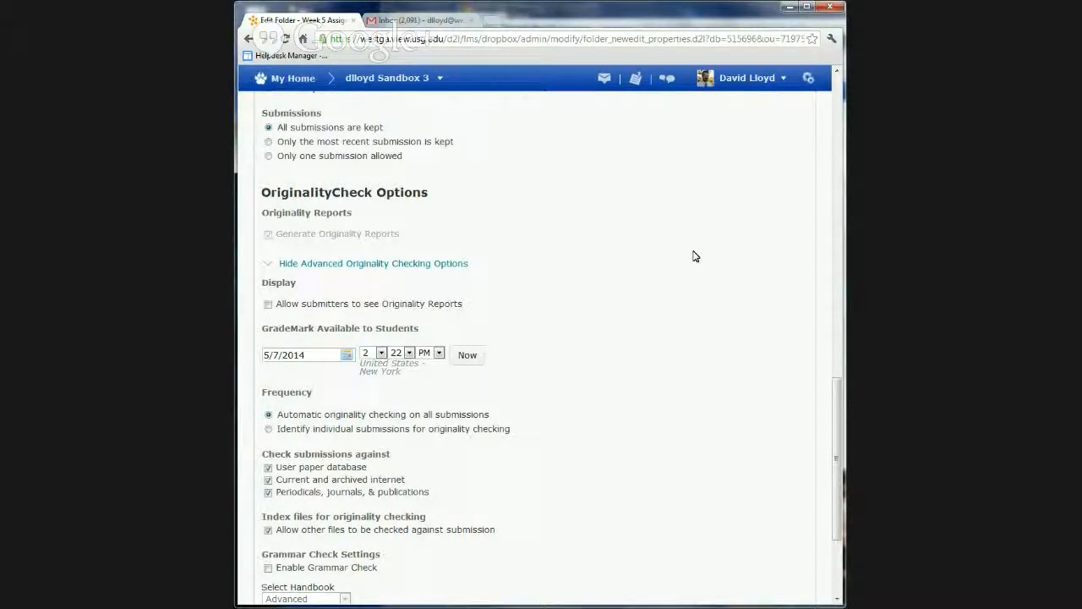
pyautogui.click(268, 157)
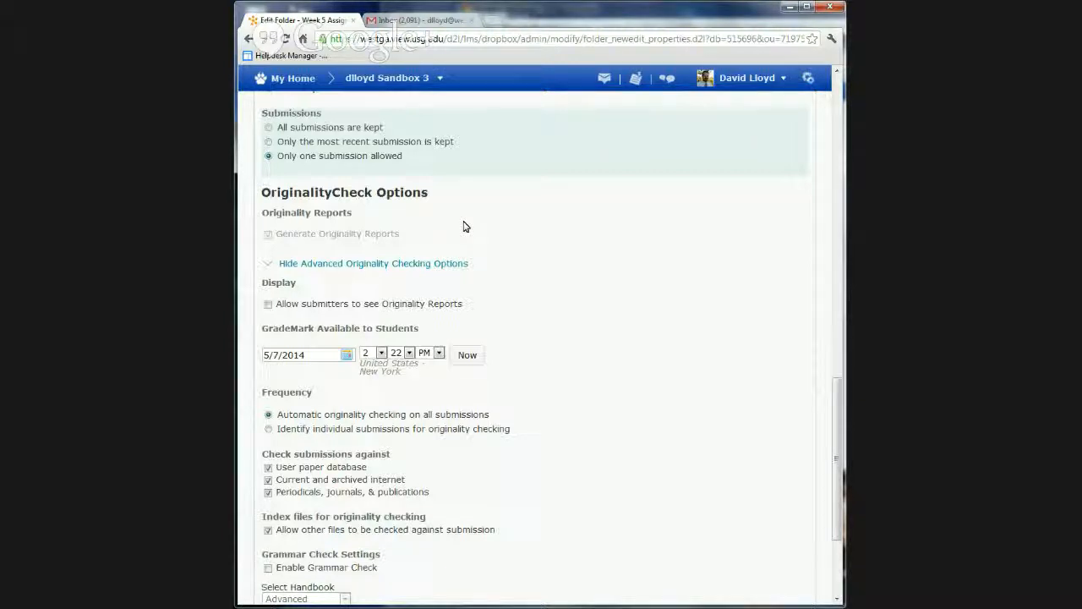
pyautogui.click(269, 128)
# Allow submitters to see Originality Reports and enable the grammar check in the folder's OriginalityCheck options
pyautogui.scroll(-1, 624, 312)
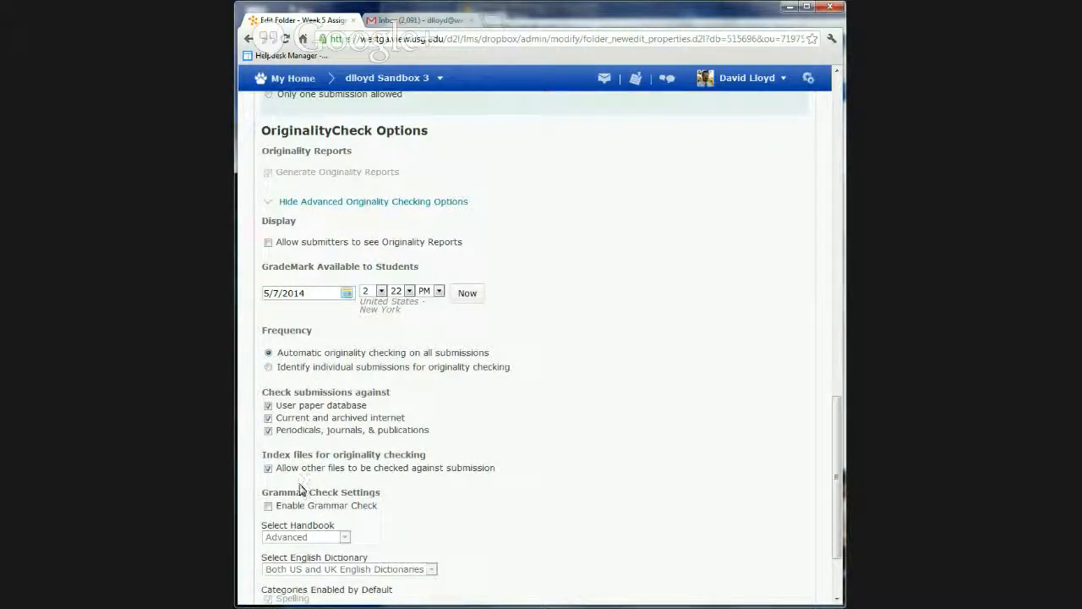
pyautogui.click(269, 244)
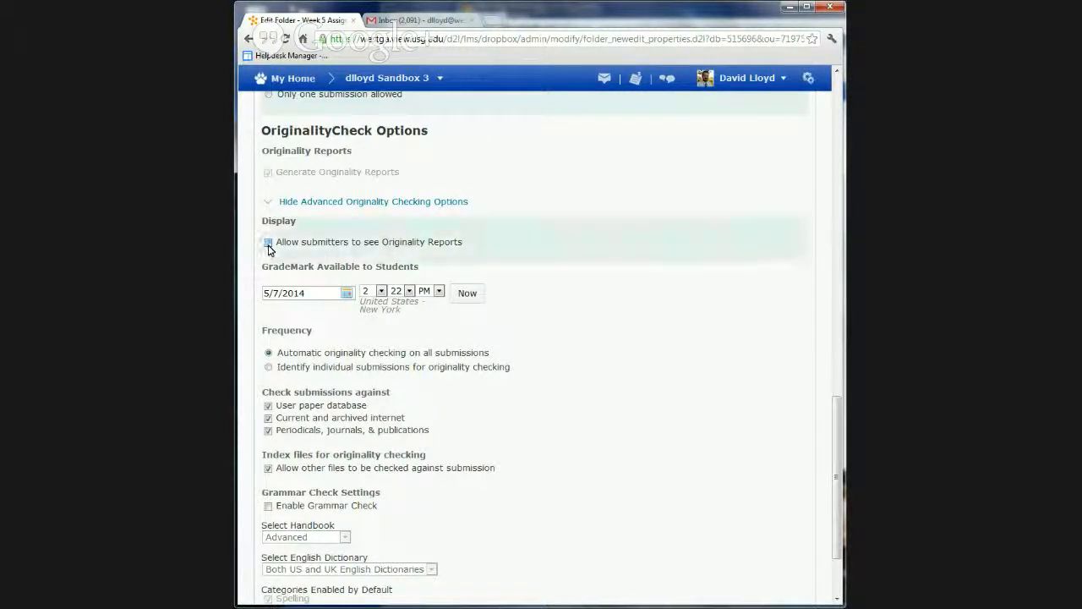
pyautogui.click(268, 245)
pyautogui.scroll(-1, 613, 355)
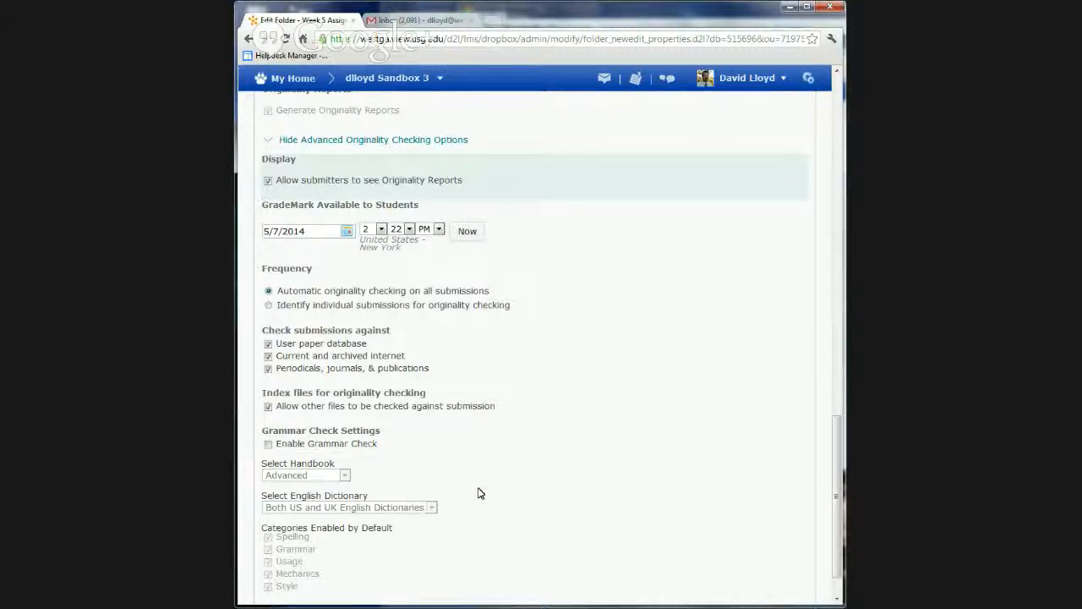
pyautogui.scroll(-1, 478, 493)
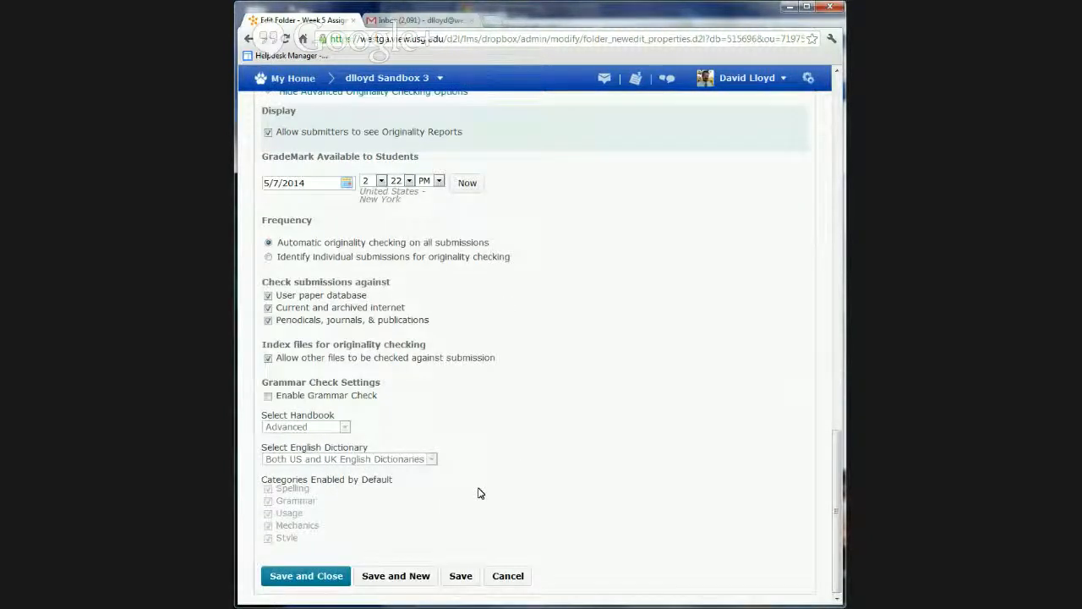
pyautogui.click(268, 397)
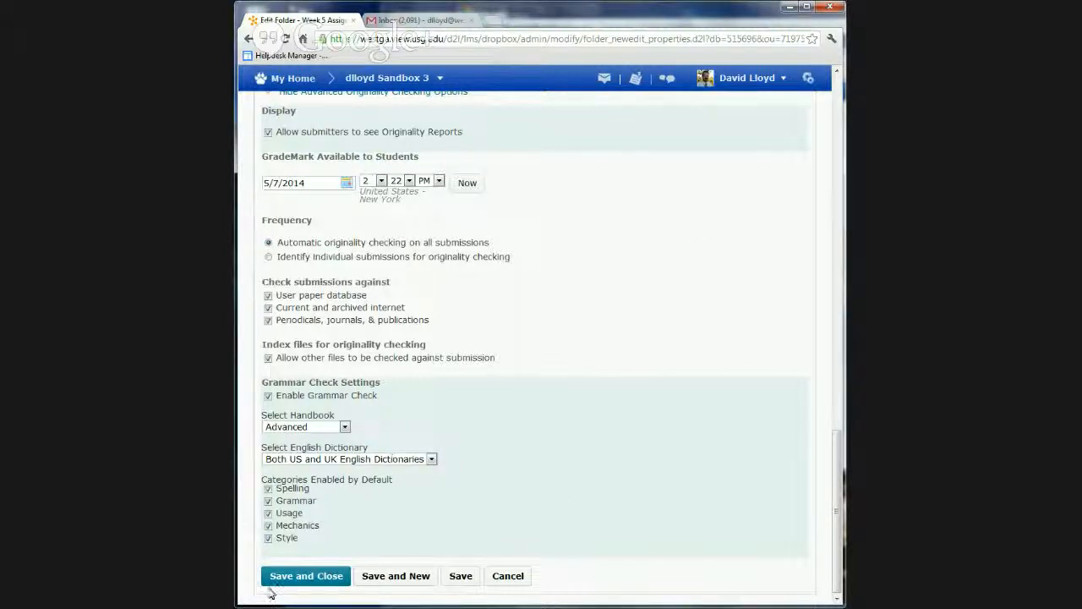
# Open the Week 5 Assignment folder's restrictions and review its availability dates, release conditions and special access options
pyautogui.scroll(15, 587, 449)
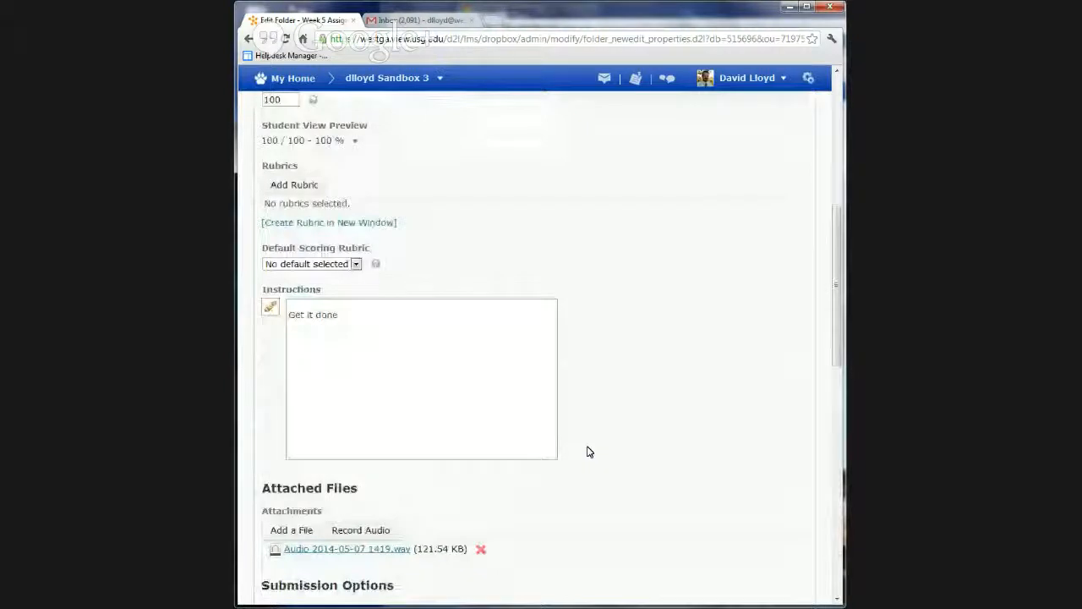
pyautogui.scroll(5, 589, 451)
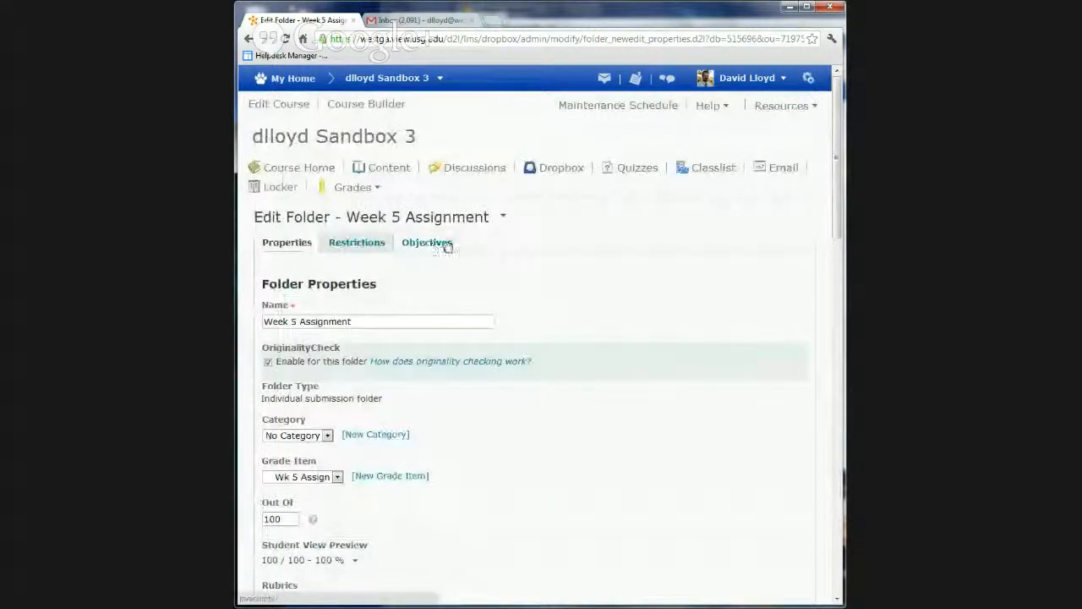
pyautogui.click(370, 244)
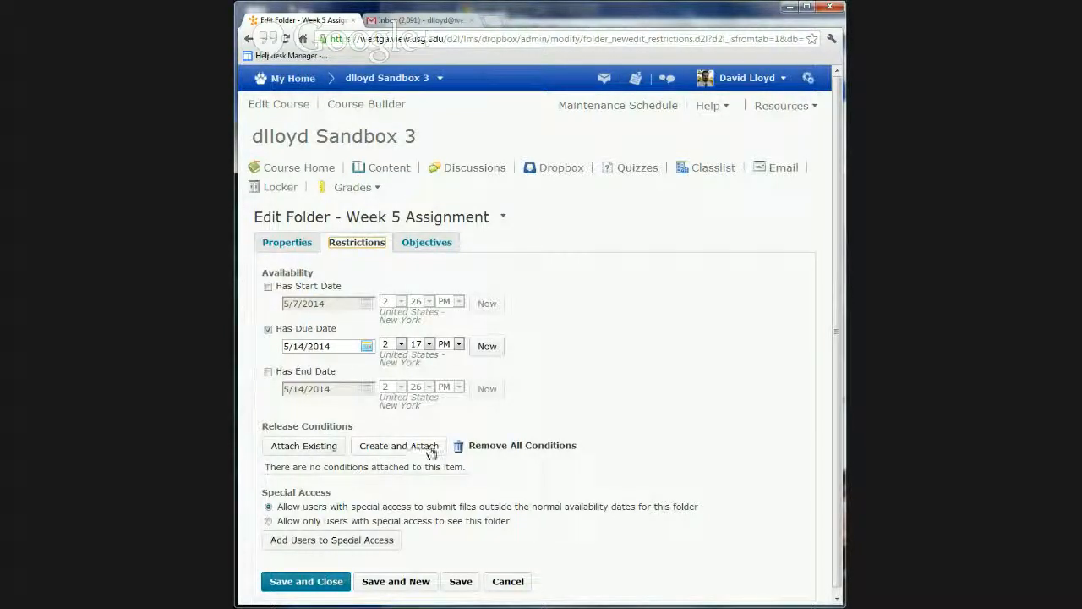
pyautogui.scroll(-1, 710, 421)
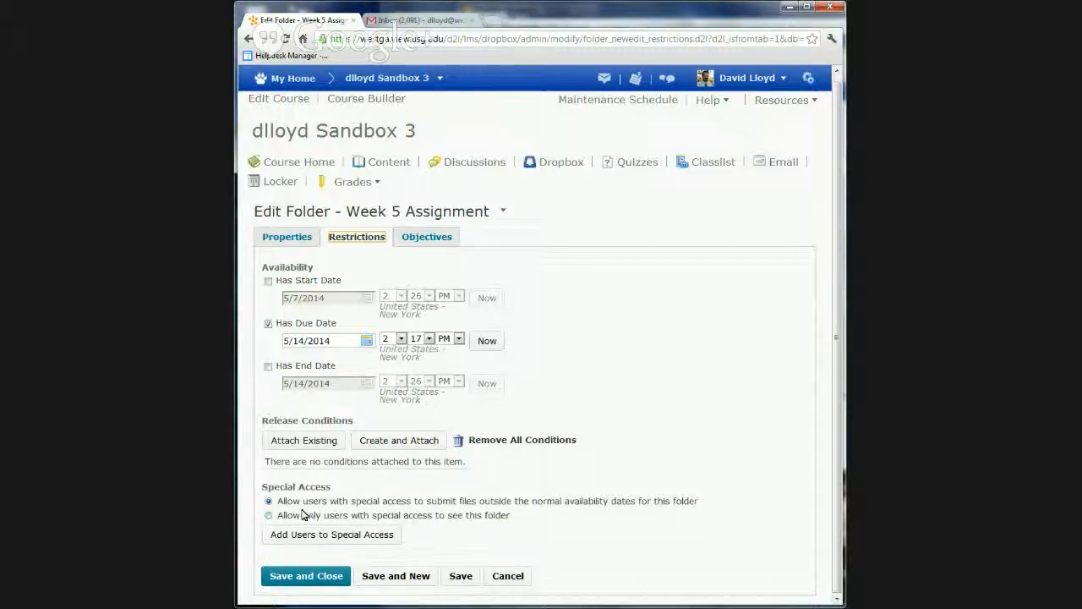
# Try selecting a user for special access to the Week 5 Assignment folder, deselect the user and cancel the special access setup
pyautogui.click(338, 535)
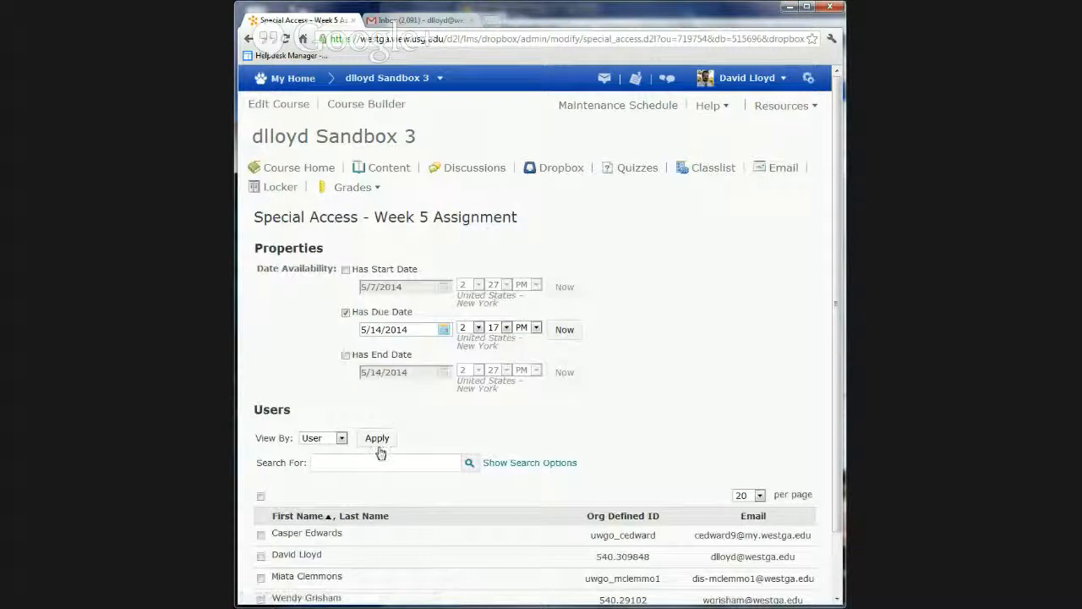
pyautogui.scroll(-2, 380, 452)
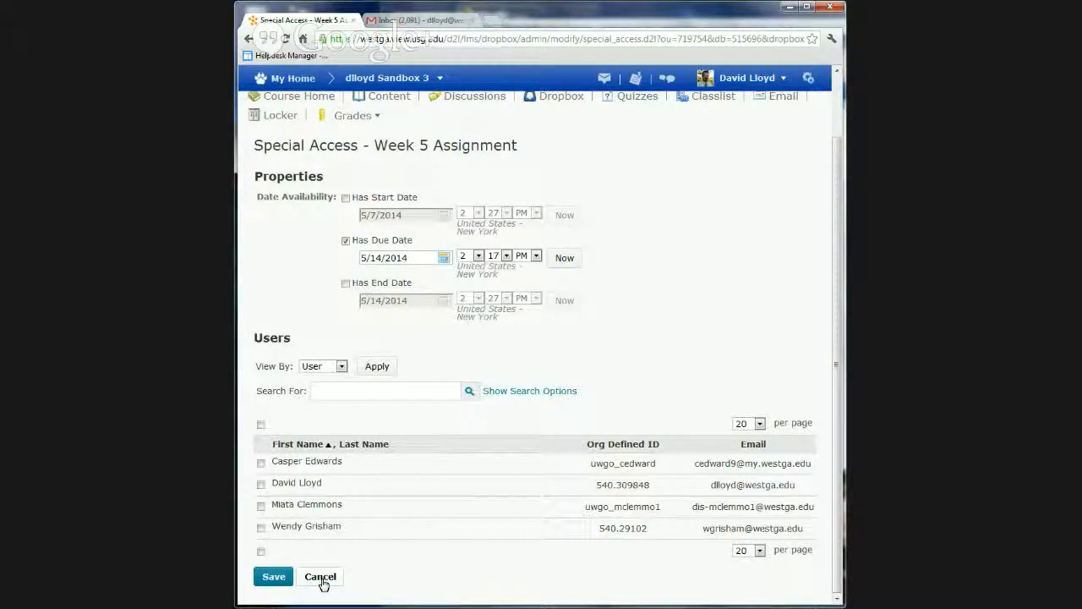
pyautogui.click(260, 530)
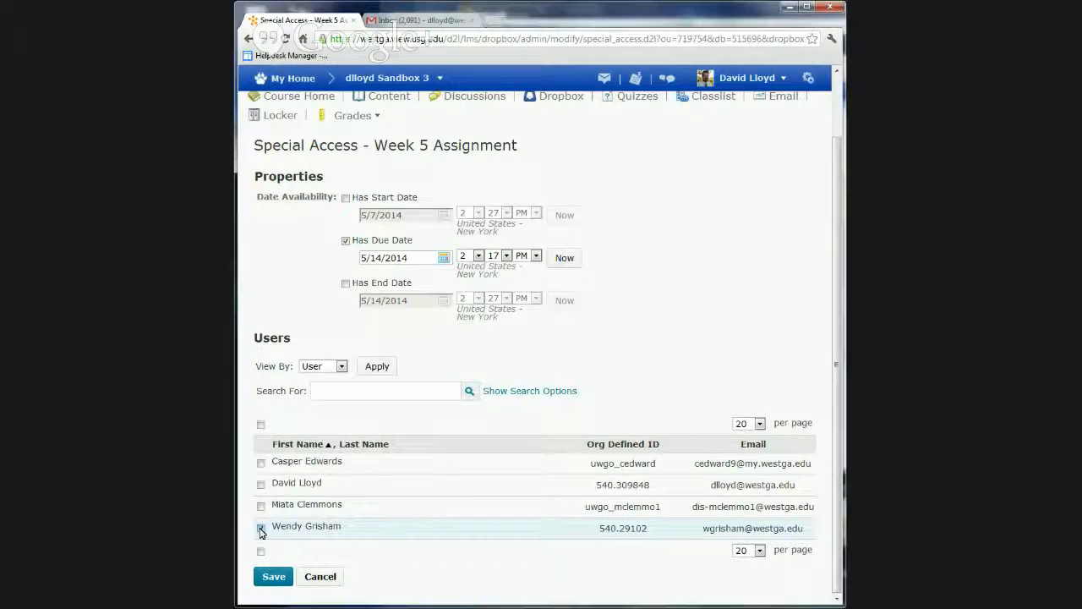
pyautogui.click(260, 530)
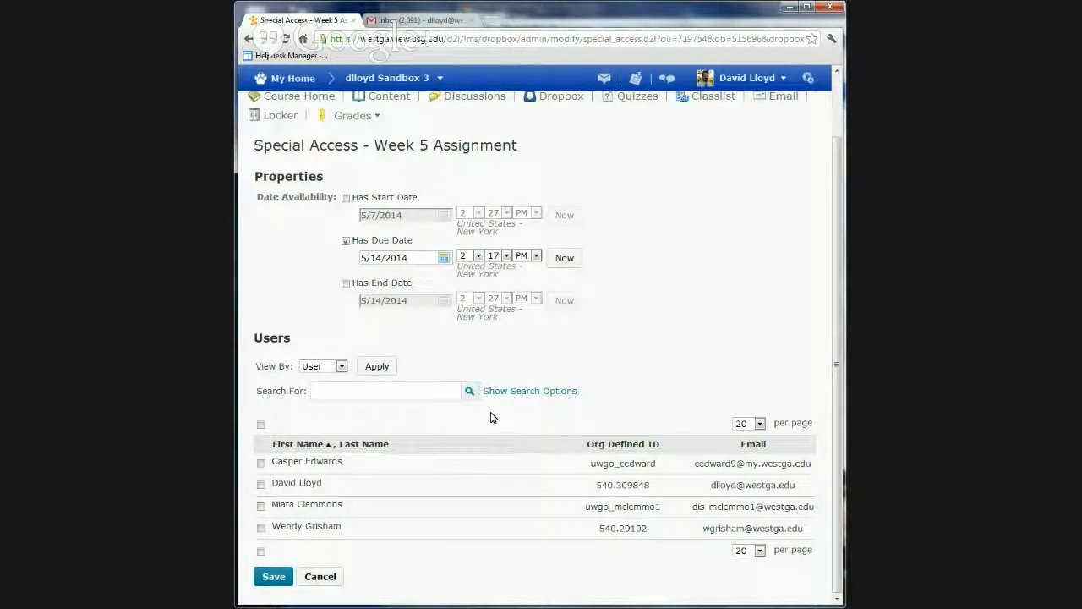
pyautogui.click(319, 578)
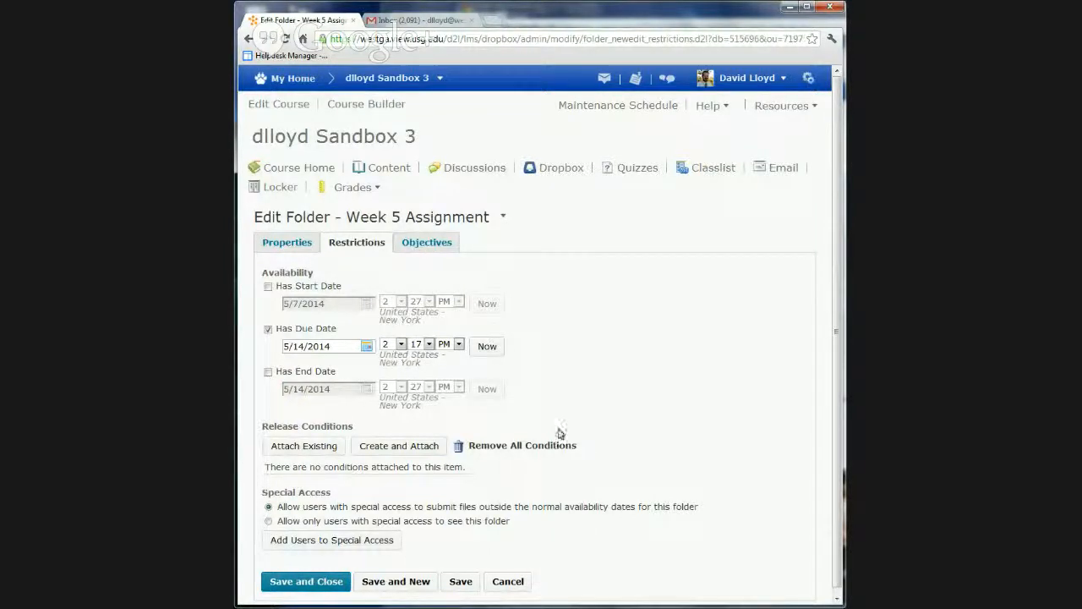
# Review the Week 5 Assignment folder's learning objectives, then save and close the folder
pyautogui.scroll(-1, 623, 428)
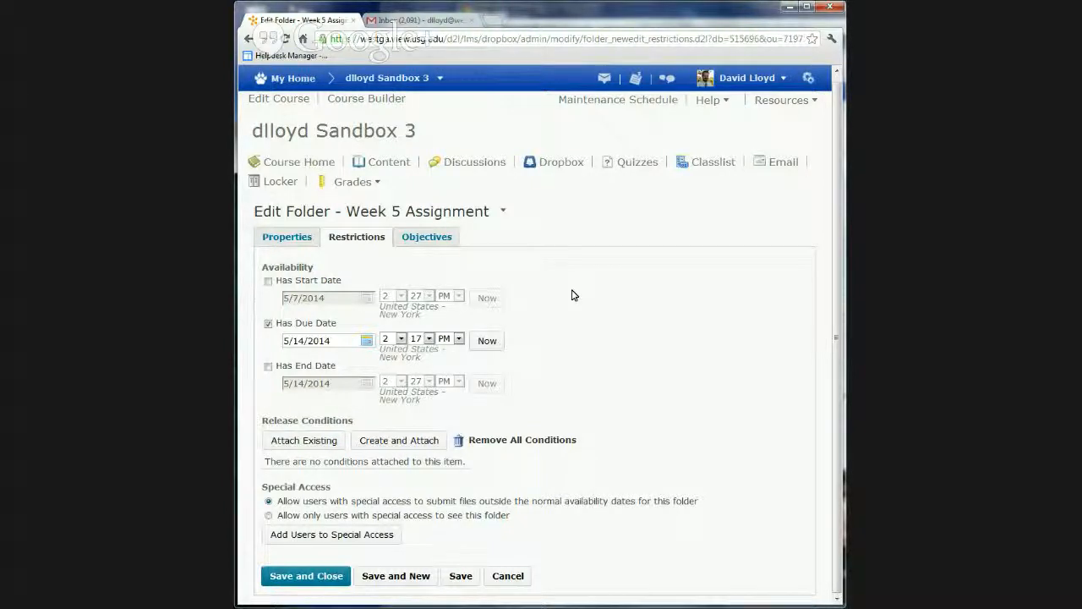
pyautogui.click(420, 241)
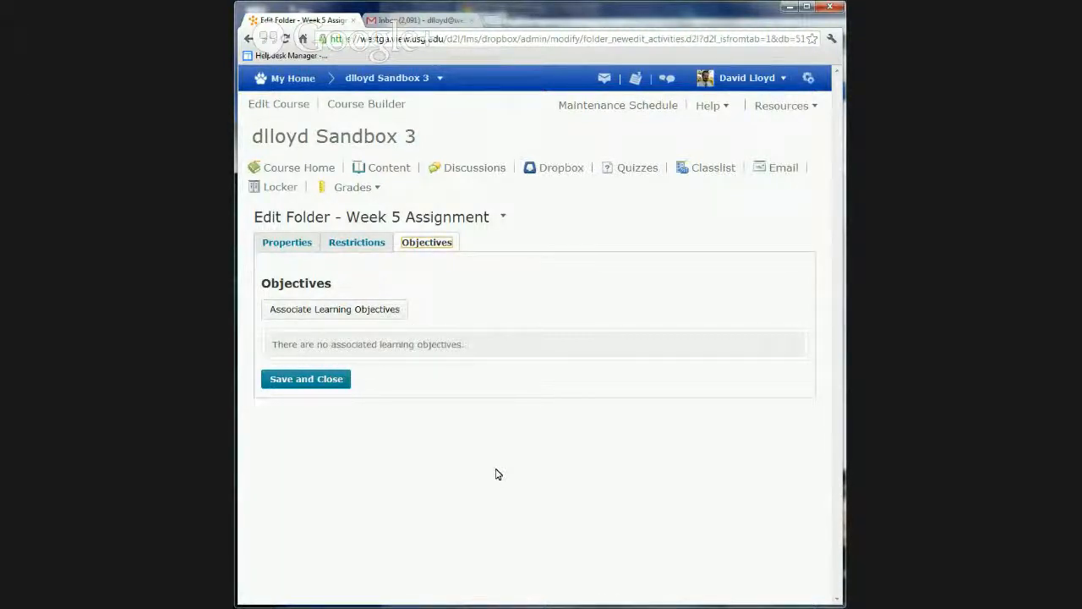
pyautogui.click(292, 379)
pyautogui.scroll(-1, 583, 400)
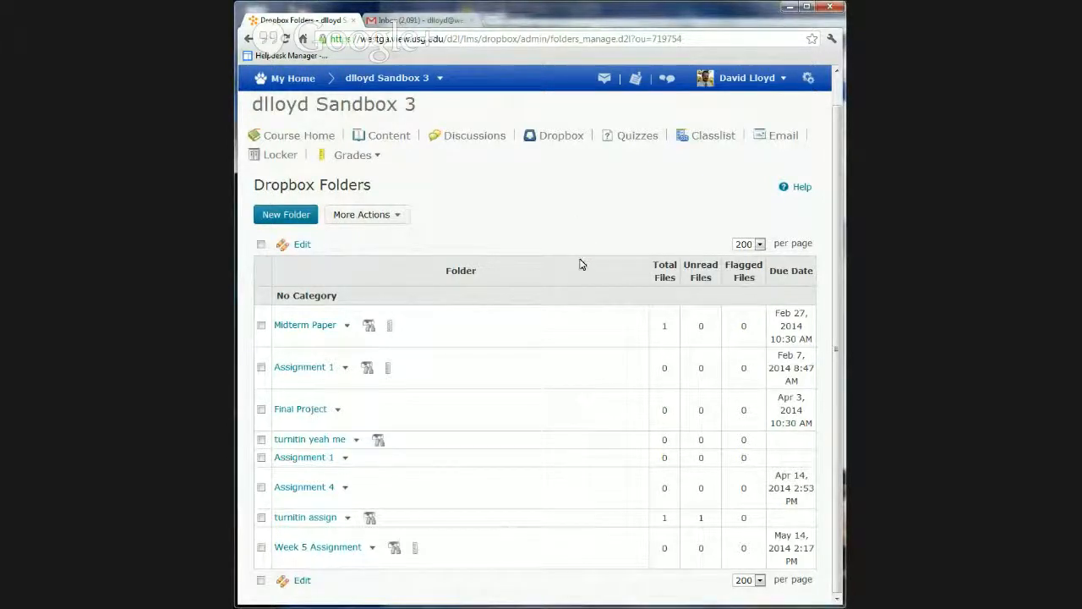
# Open the Midterm Paper folder's submissions, try opening the submitted PDF, and return to the Dropbox folder list
pyautogui.scroll(1, 580, 265)
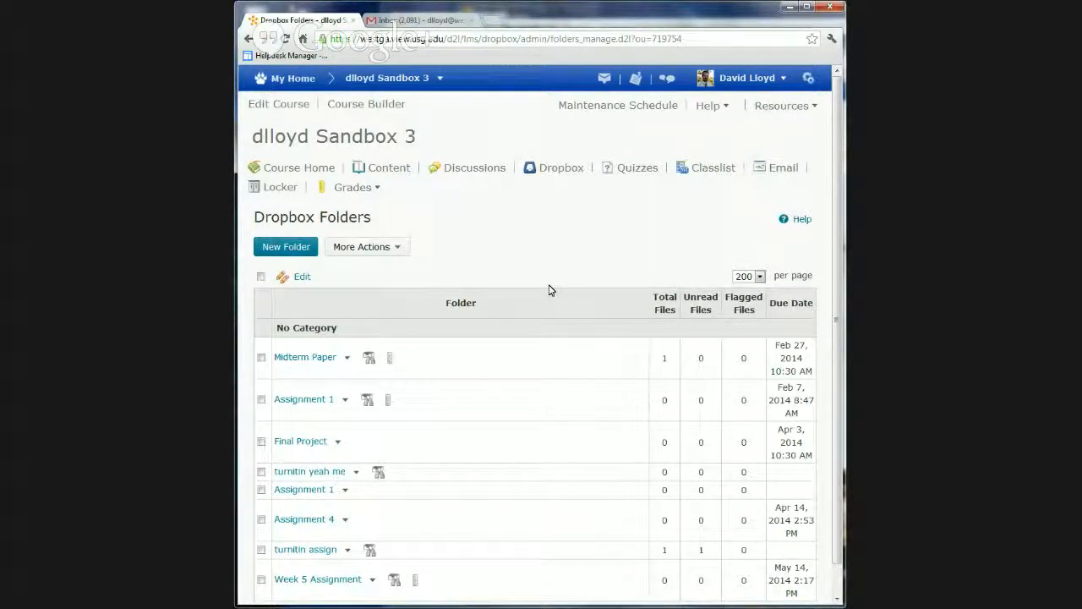
pyautogui.scroll(-1, 543, 291)
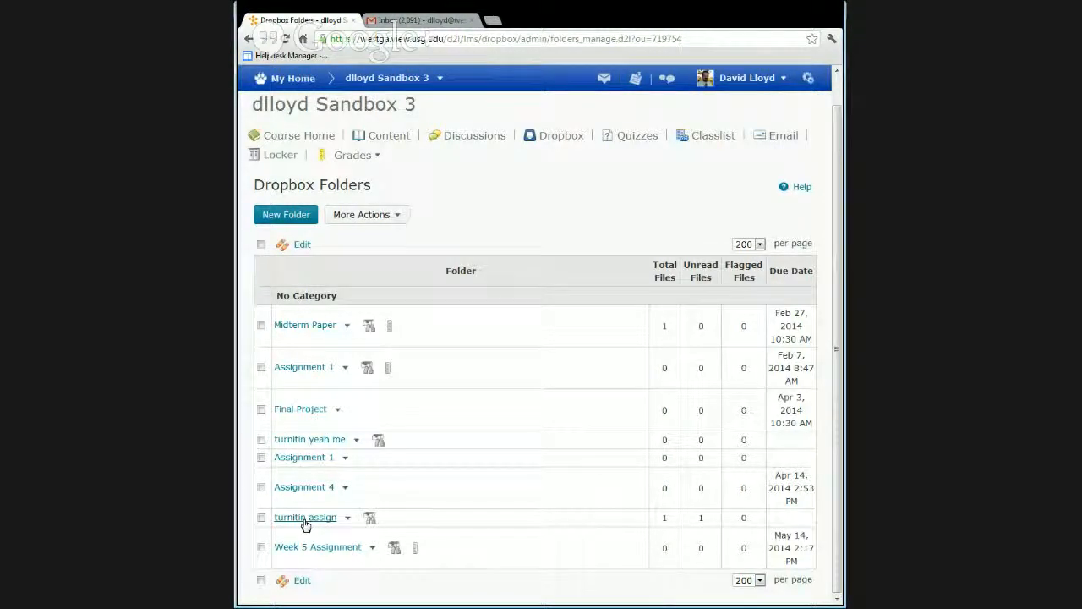
pyautogui.click(297, 331)
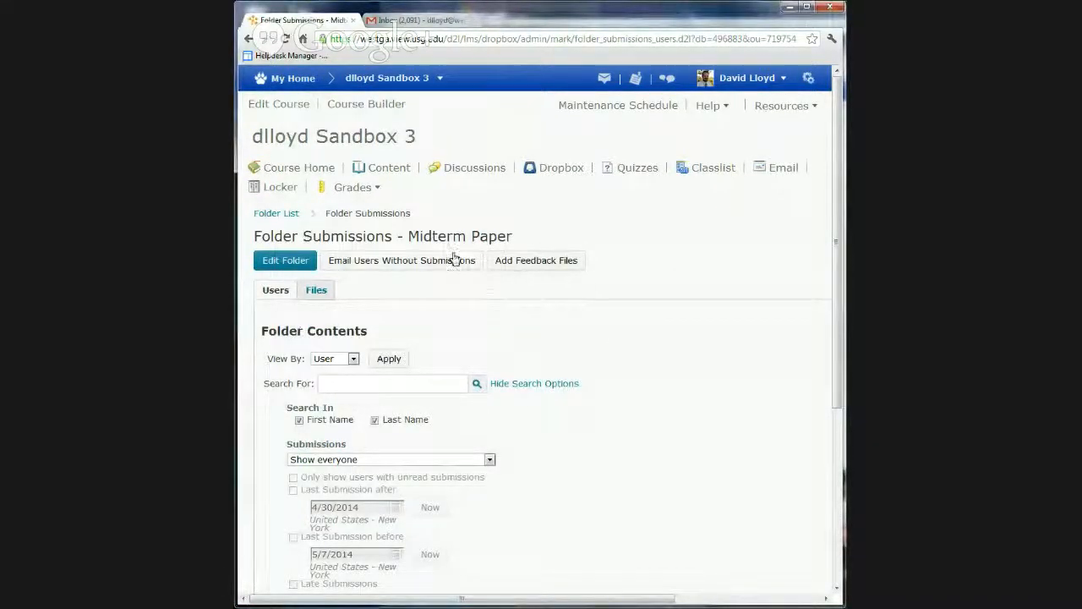
pyautogui.scroll(-1, 634, 278)
pyautogui.scroll(-3, 634, 278)
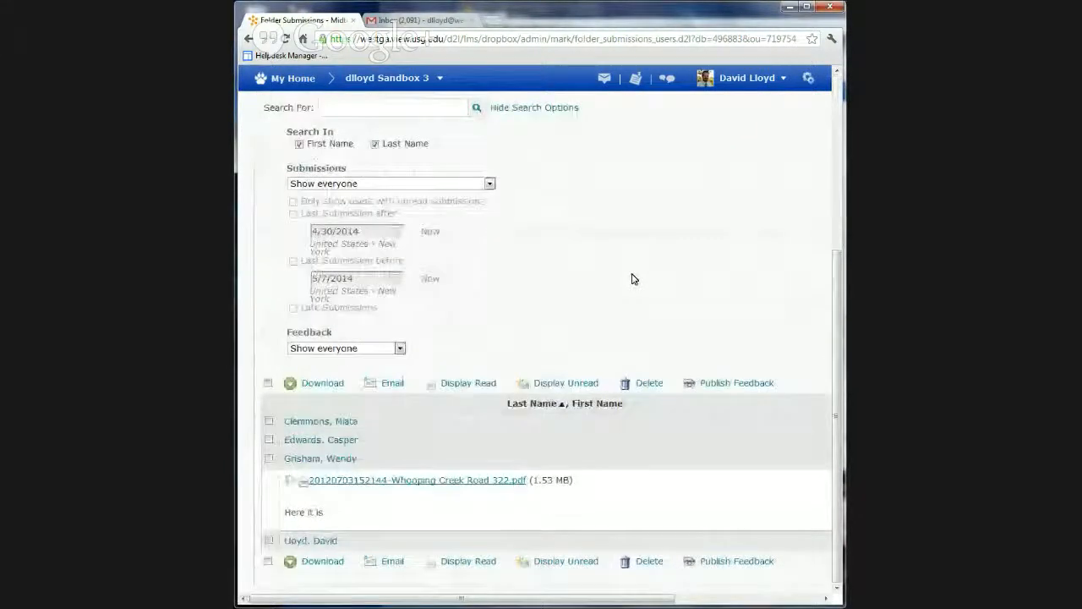
pyautogui.click(414, 480)
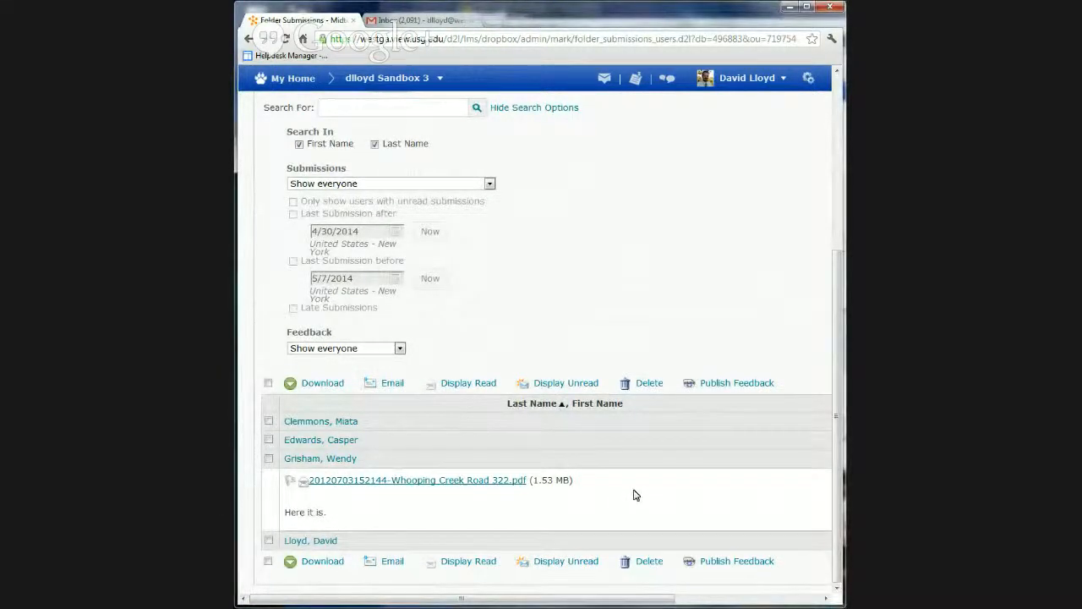
pyautogui.scroll(5, 636, 494)
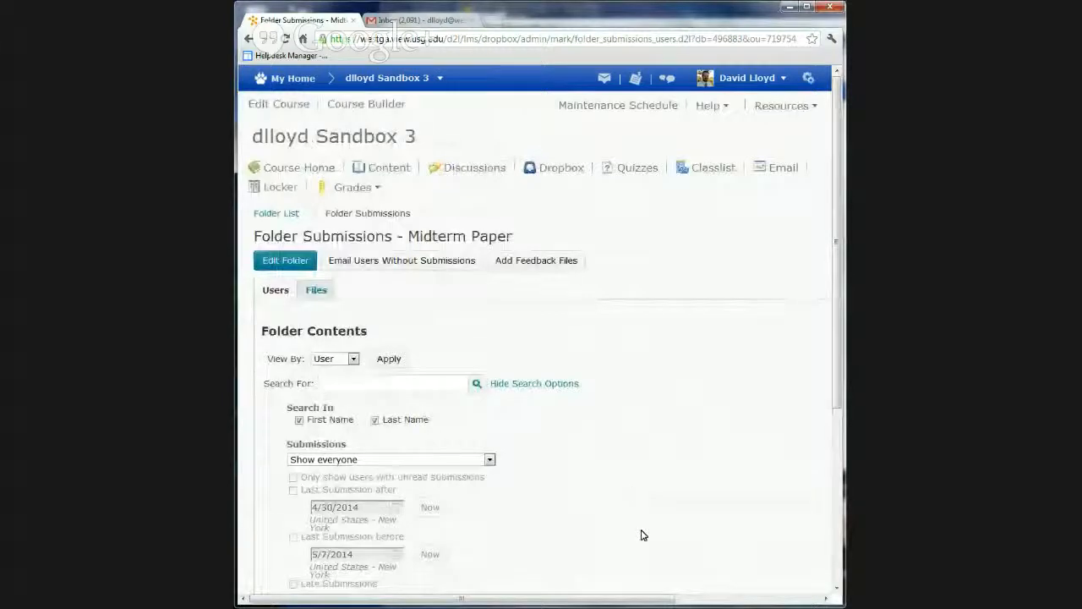
pyautogui.scroll(-1, 642, 536)
pyautogui.scroll(1, 641, 535)
pyautogui.click(558, 168)
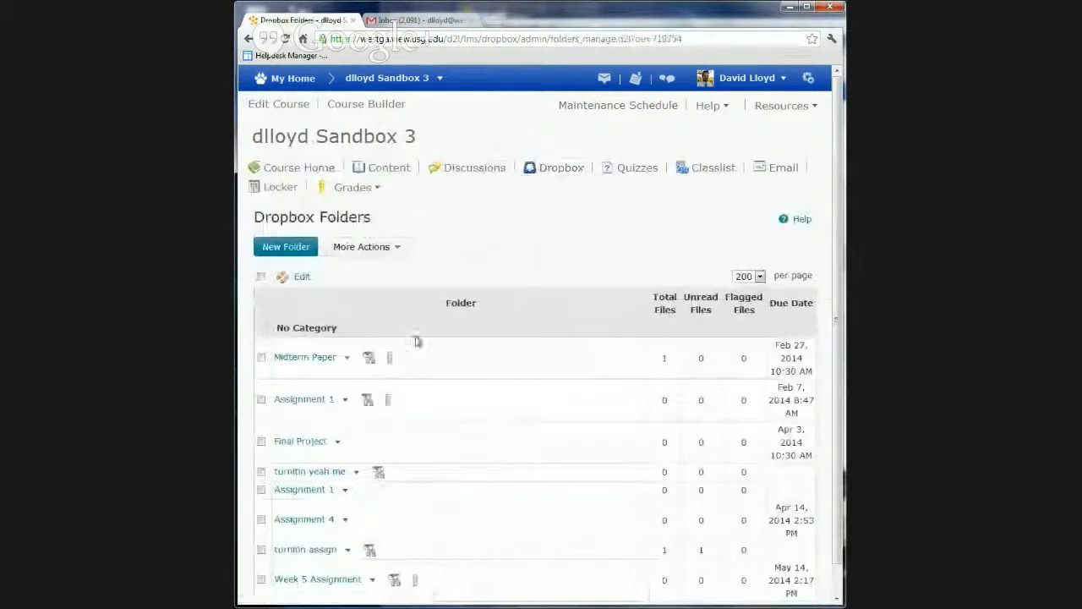
# Open the Midterm Paper folder for editing, review its submission and OriginalityCheck options, and save and close it
pyautogui.click(346, 359)
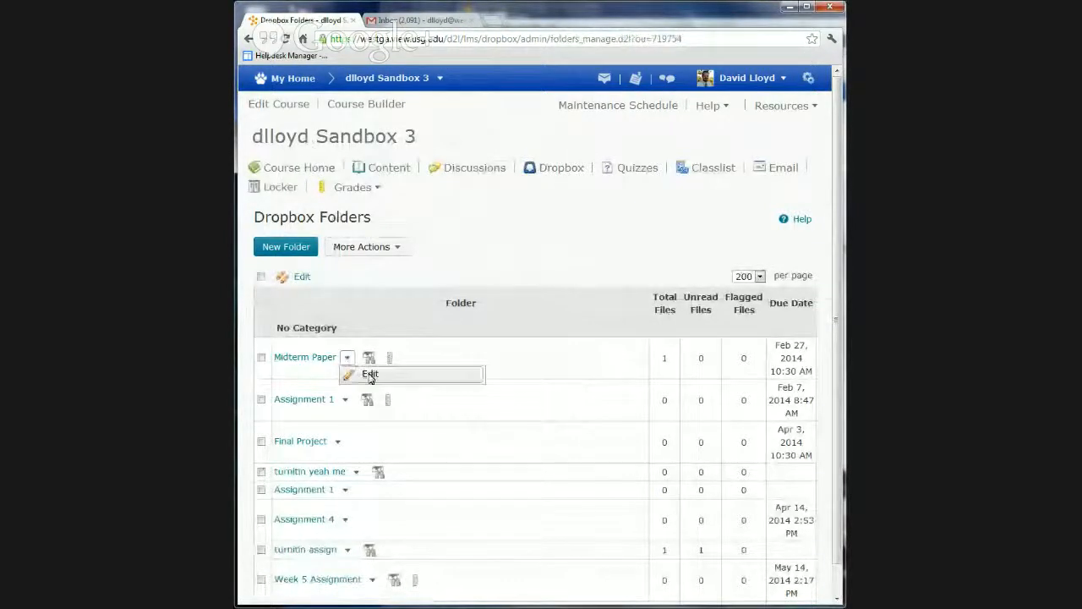
pyautogui.click(372, 374)
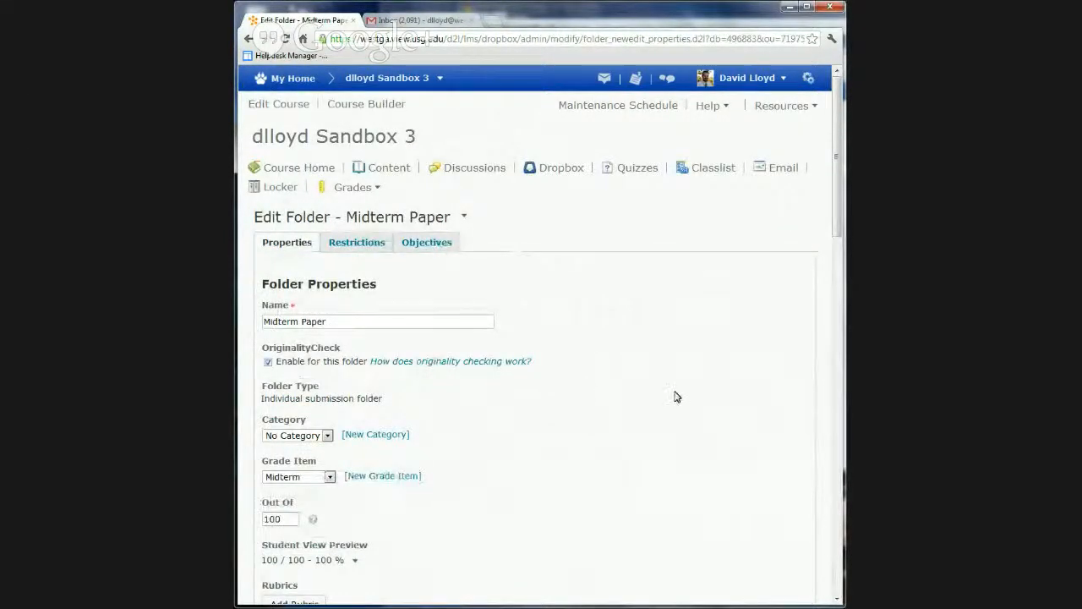
pyautogui.scroll(-4, 436, 406)
pyautogui.scroll(-15, 436, 399)
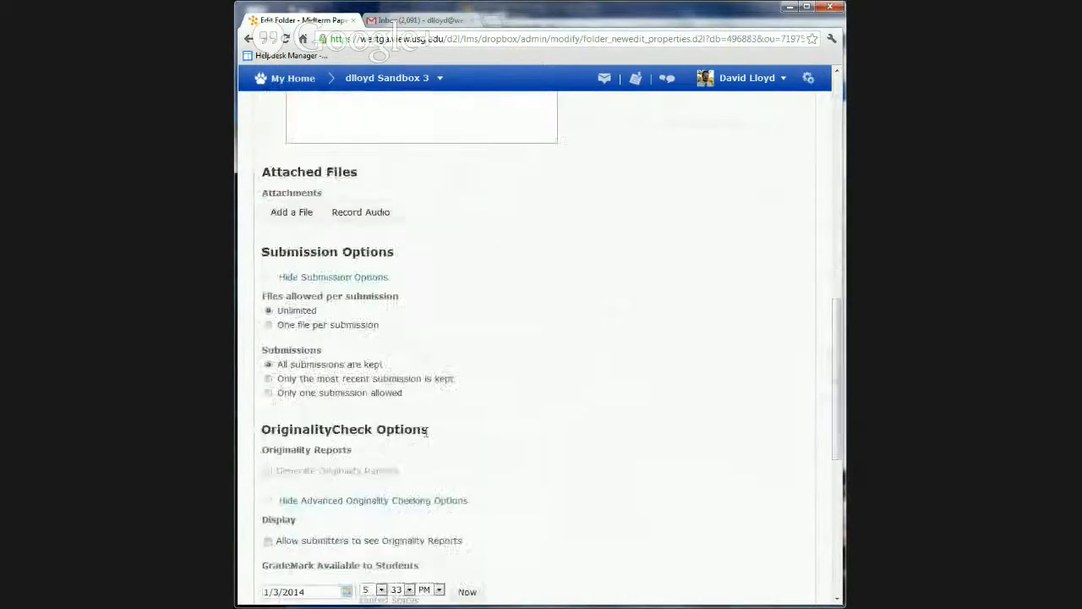
pyautogui.click(309, 577)
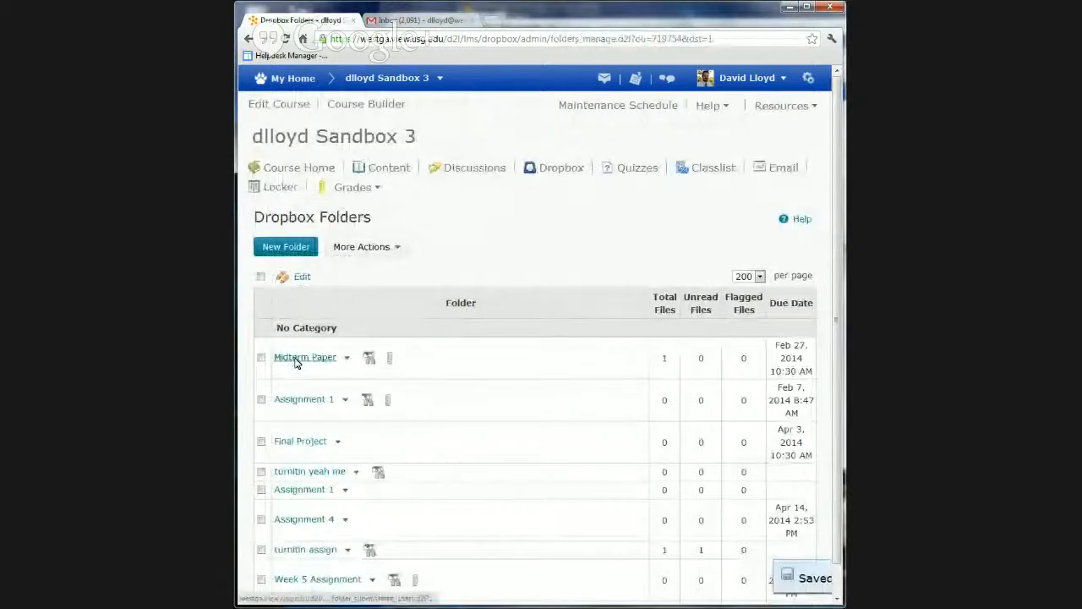
# Reopen the Midterm Paper submissions, try the submitted PDF again, and go back to the folder list
pyautogui.click(296, 359)
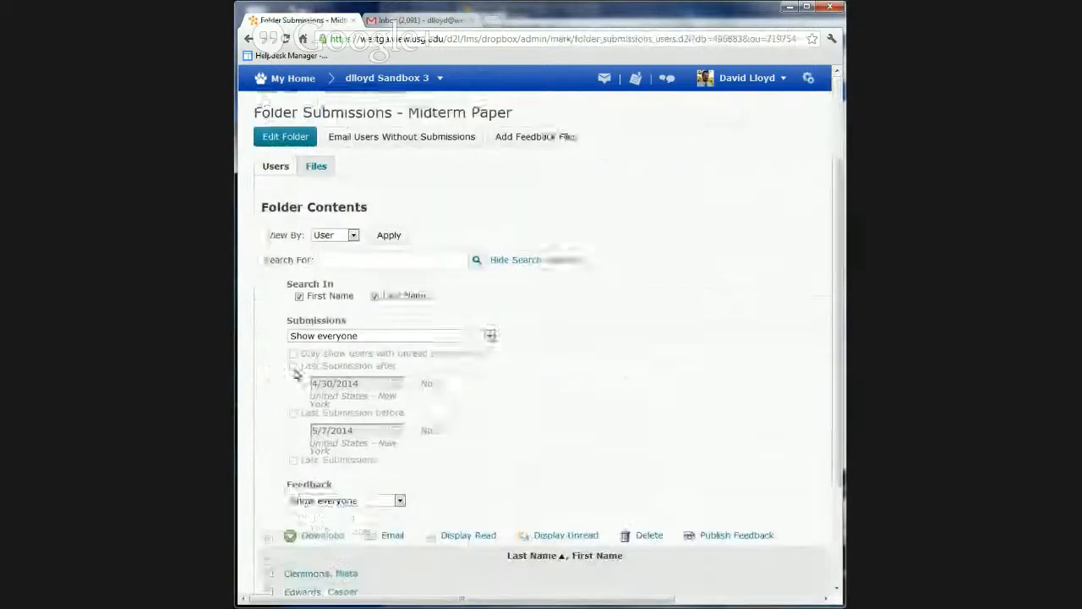
pyautogui.scroll(-3, 291, 363)
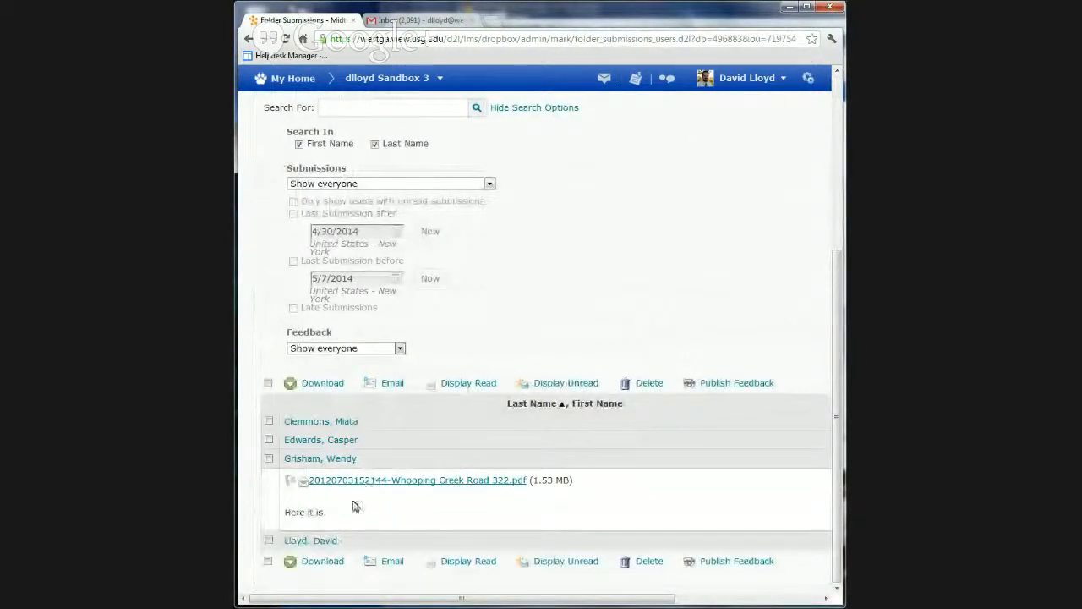
pyautogui.click(374, 482)
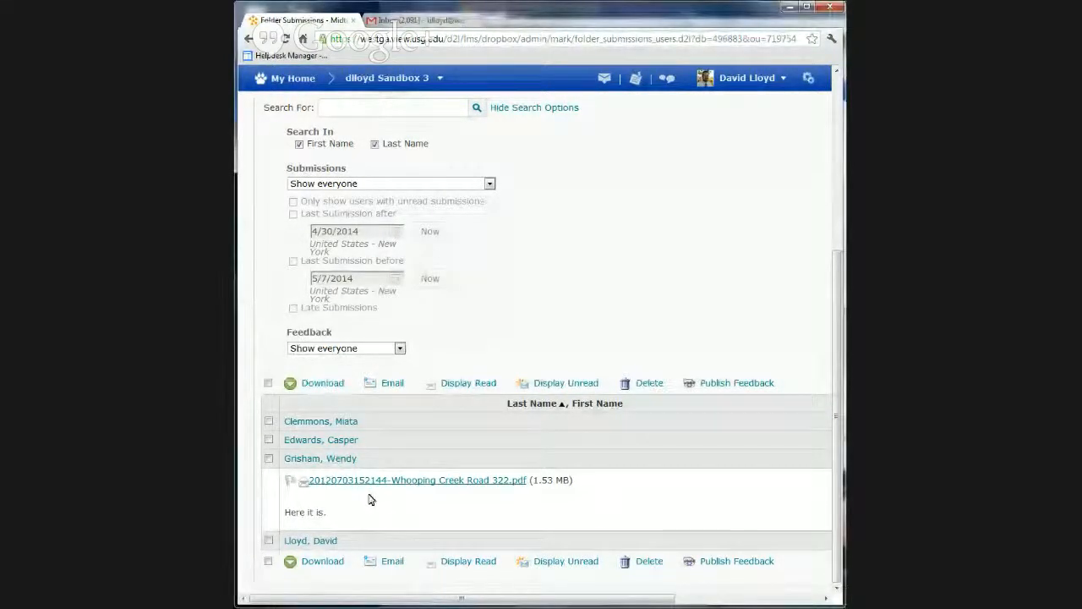
pyautogui.scroll(3, 370, 498)
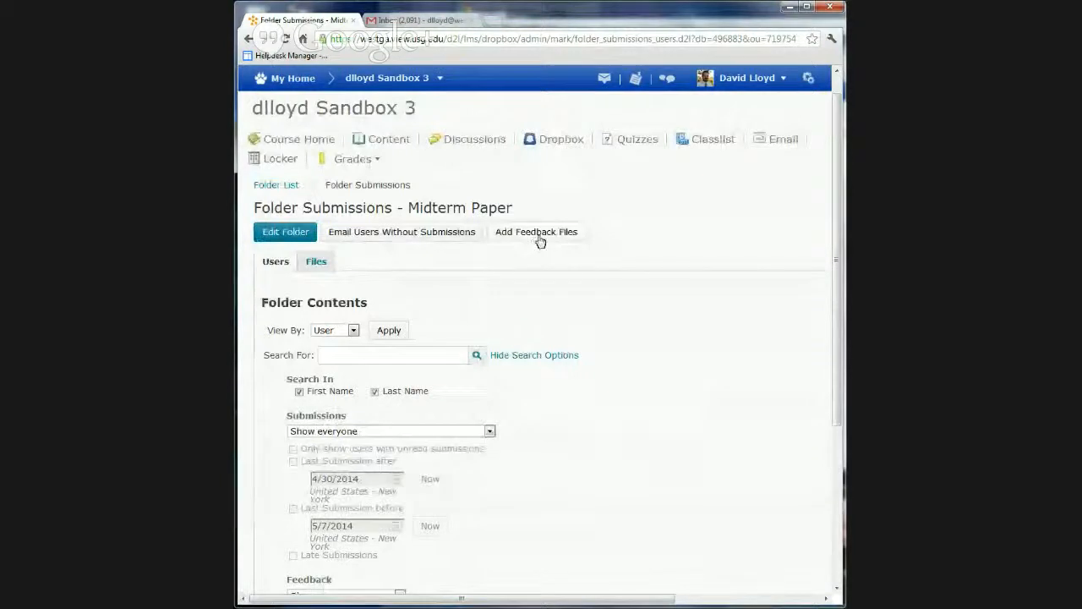
pyautogui.click(279, 189)
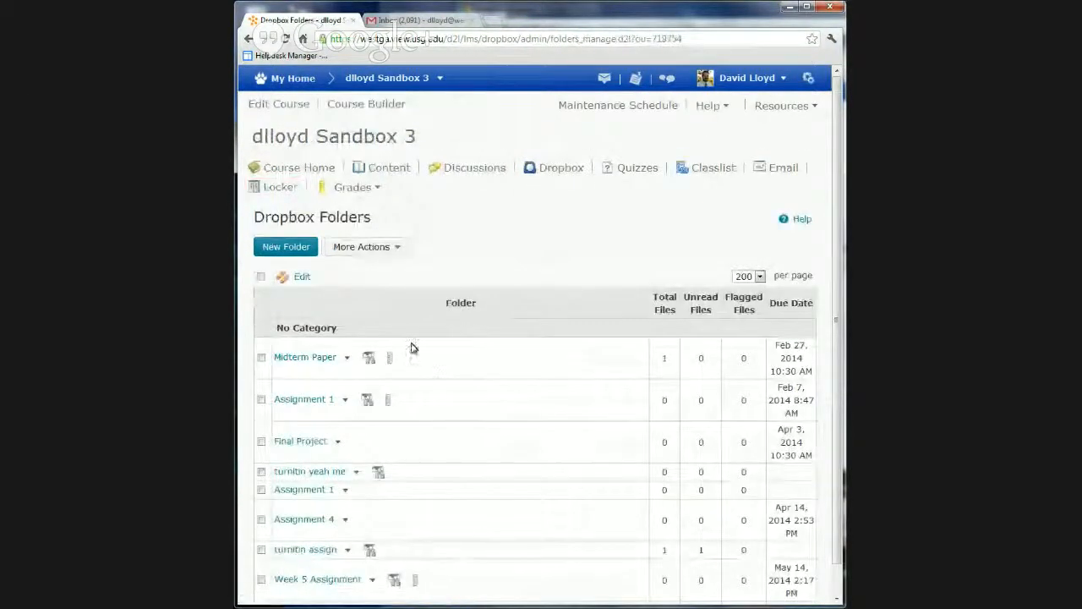
pyautogui.scroll(-1, 387, 370)
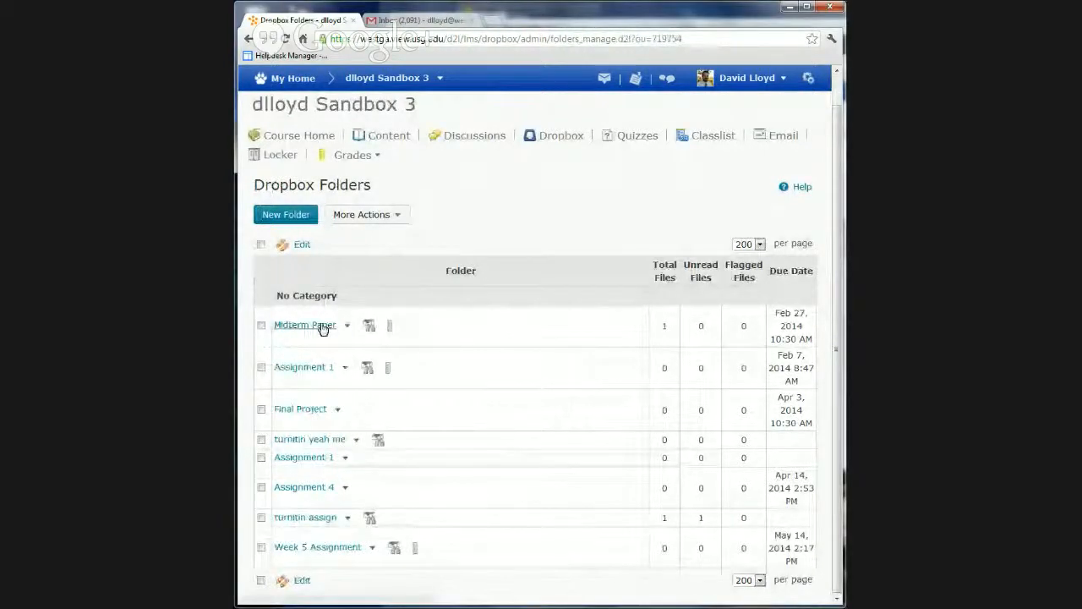
pyautogui.click(400, 216)
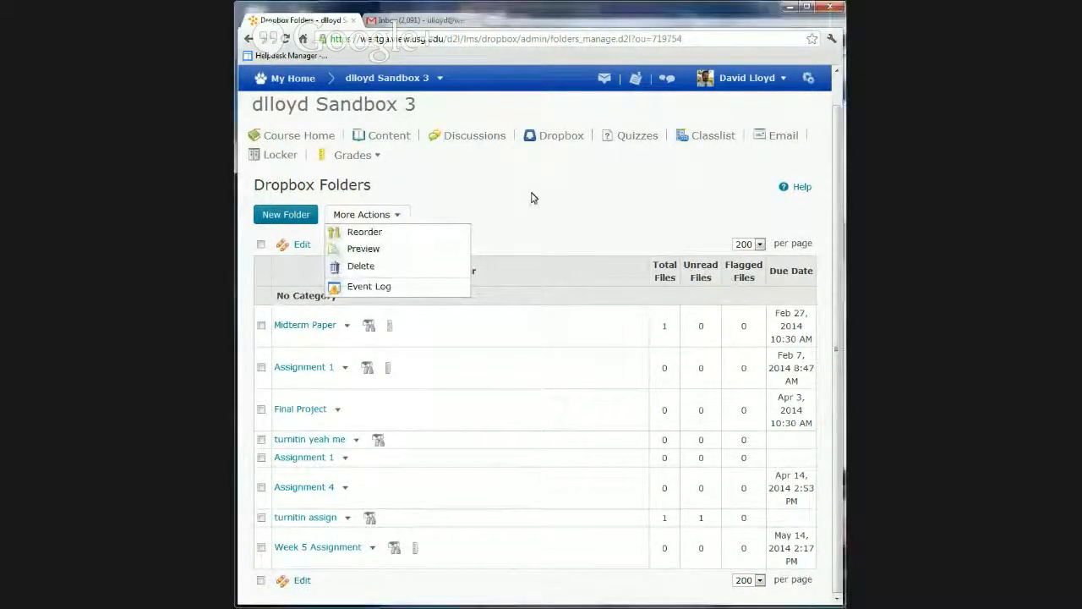
pyautogui.click(598, 198)
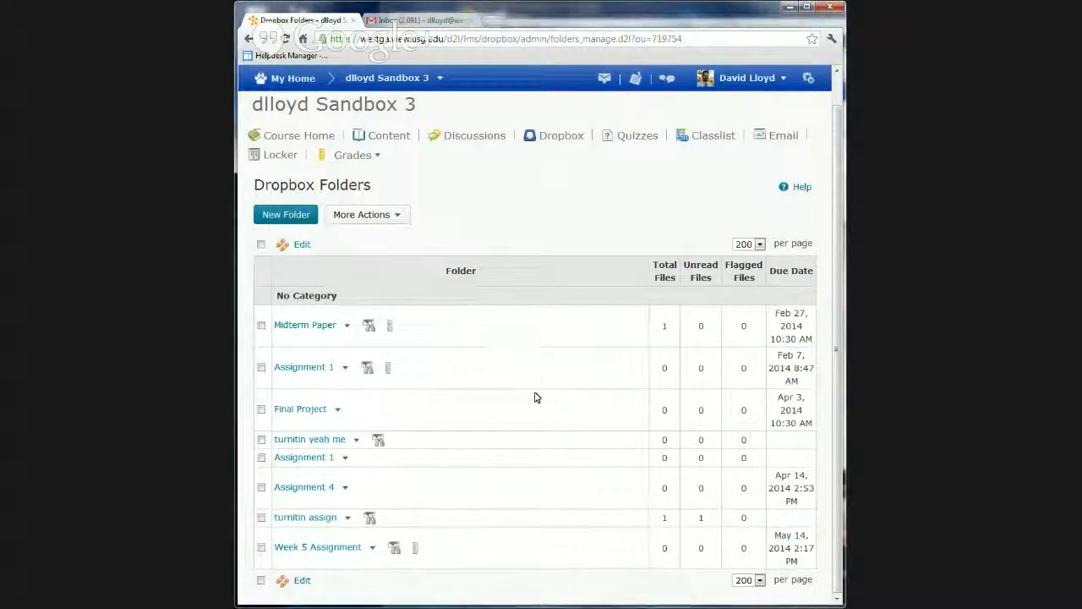
# Open the turnitin assign folder's submissions and locate the submitted document in the user list
pyautogui.scroll(1, 539, 369)
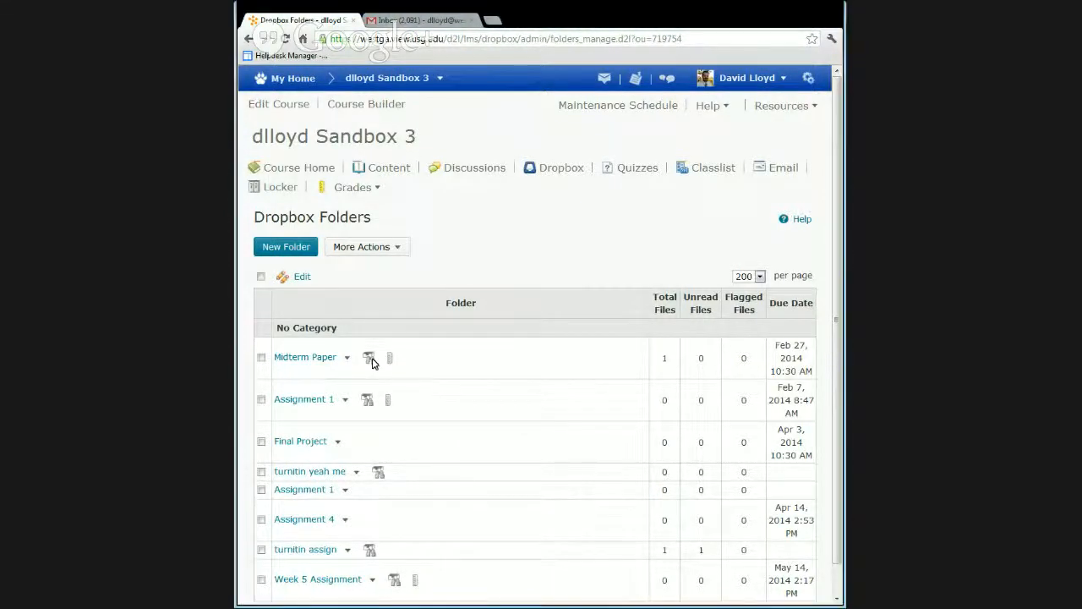
pyautogui.scroll(-1, 402, 479)
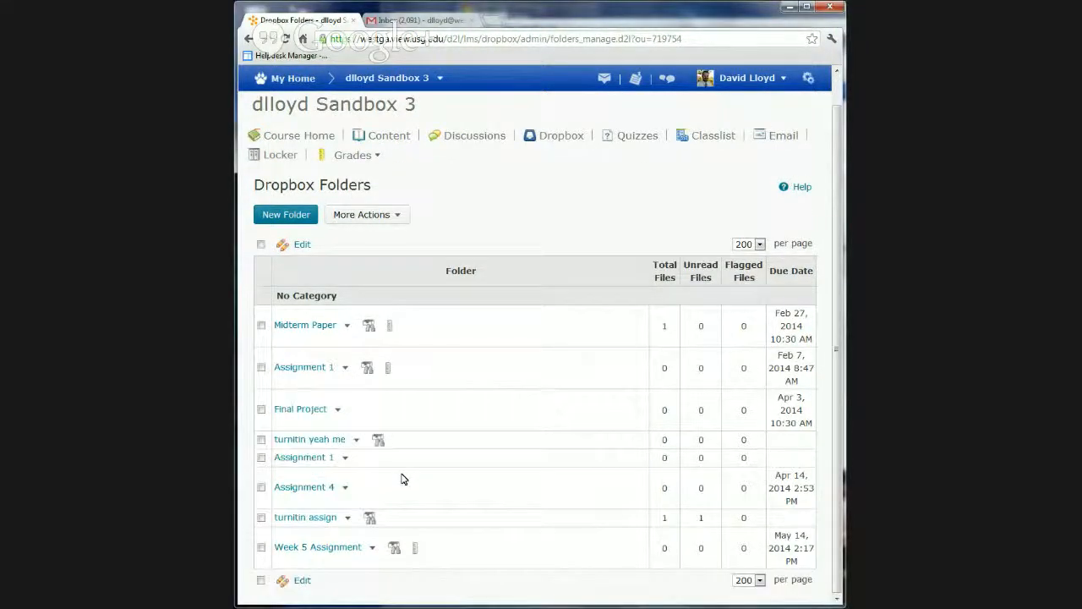
pyautogui.scroll(1, 403, 479)
pyautogui.scroll(-1, 402, 480)
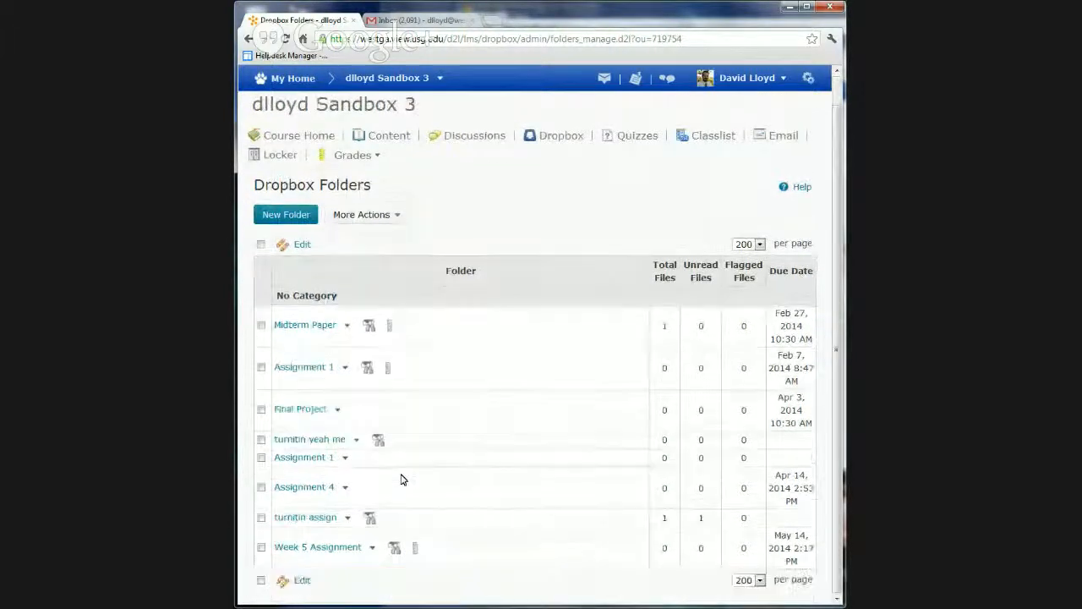
pyautogui.click(346, 517)
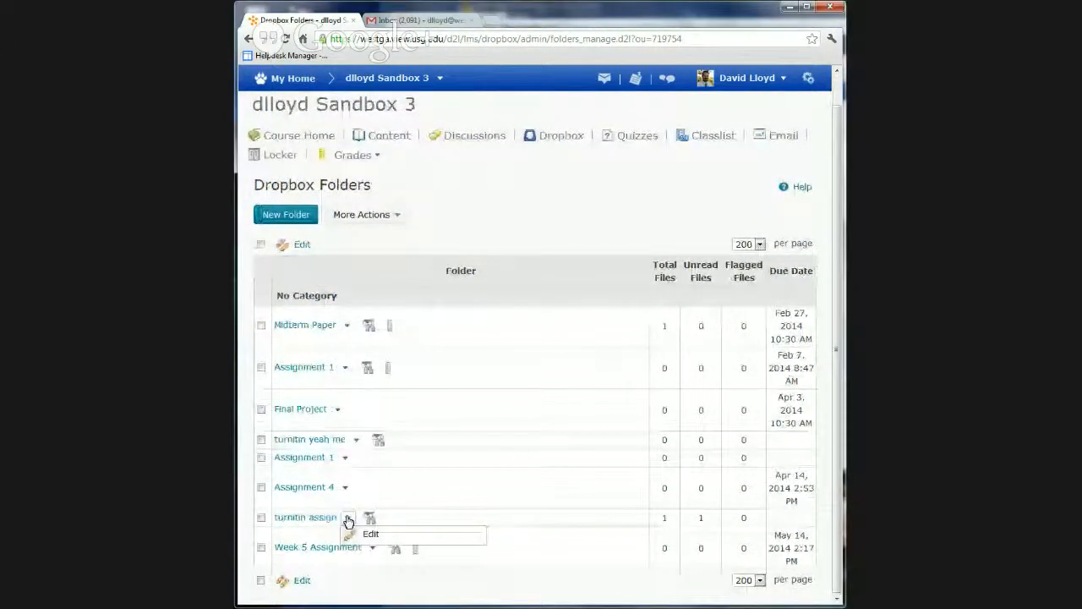
pyautogui.click(300, 517)
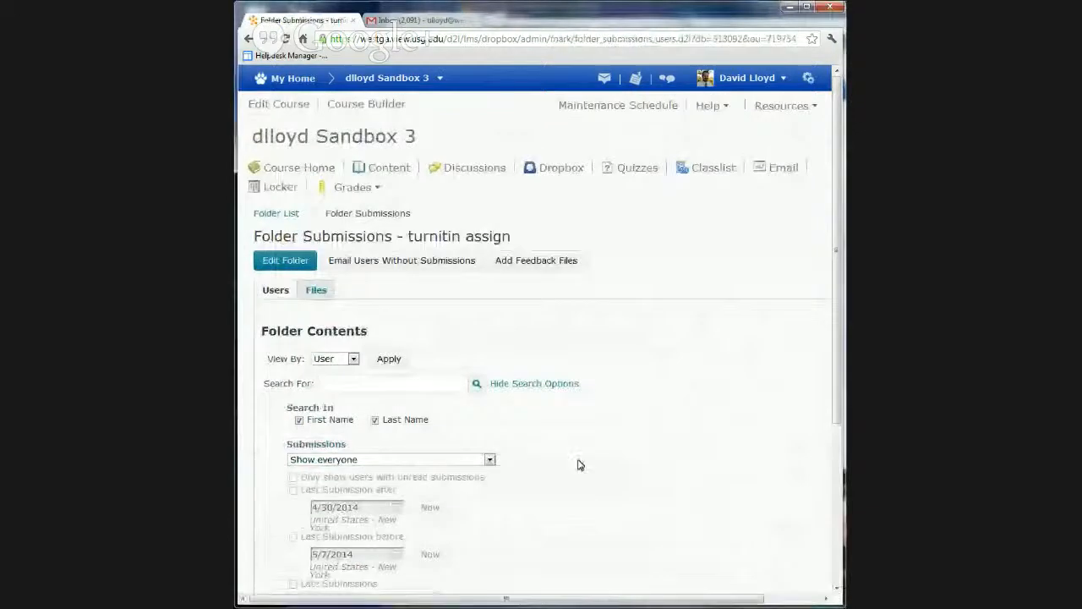
pyautogui.scroll(-3, 578, 464)
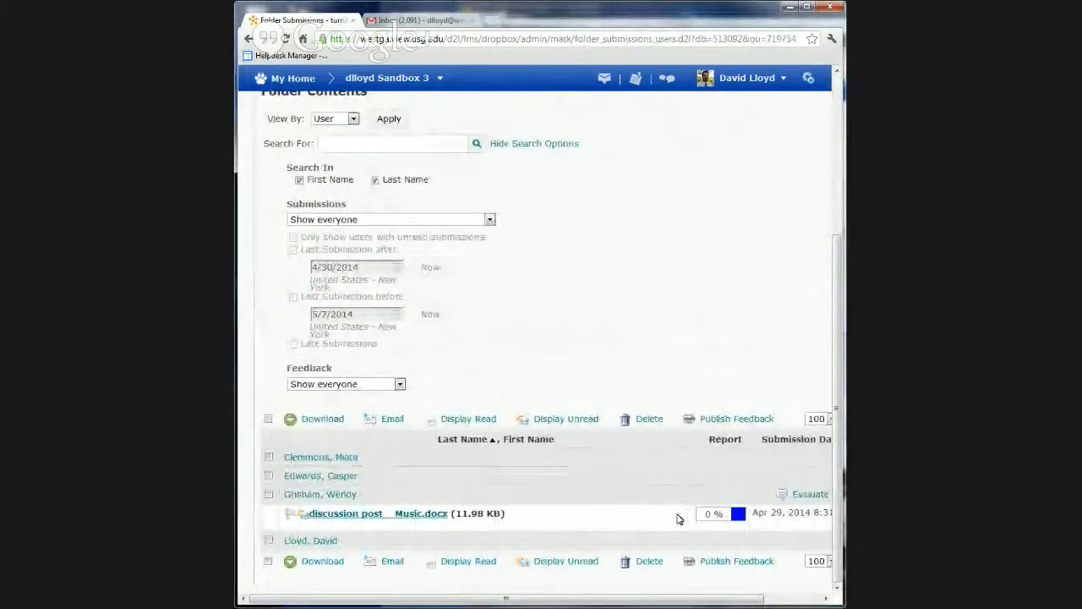
# Open the originality report for the submission discussion post _ Music.docx, agreeing to the Turnitin user agreement
pyautogui.click(737, 514)
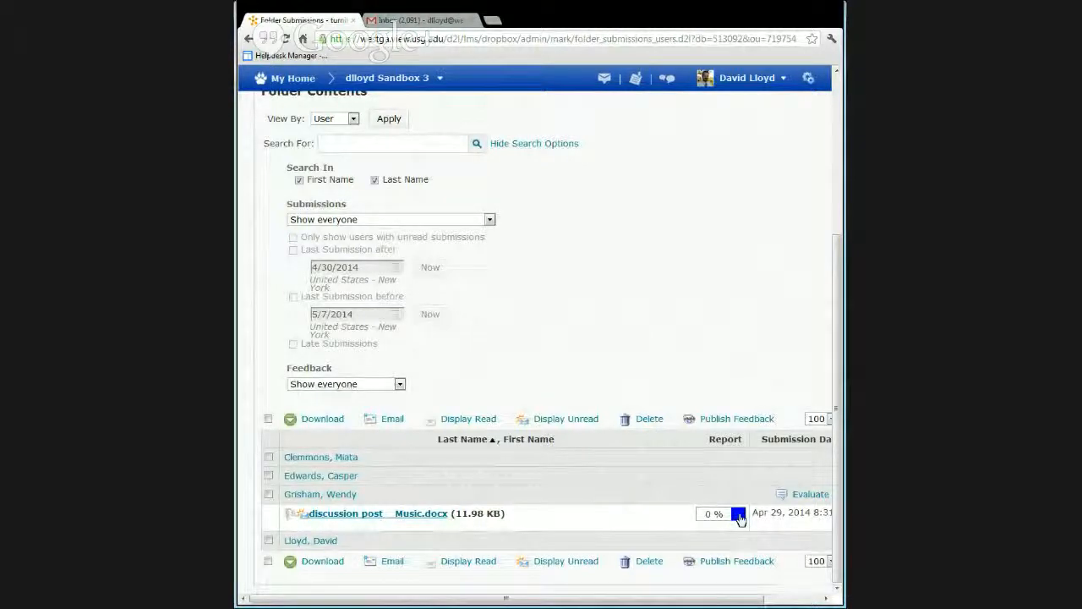
pyautogui.moveTo(749, 600); pyautogui.dragTo(810, 600)
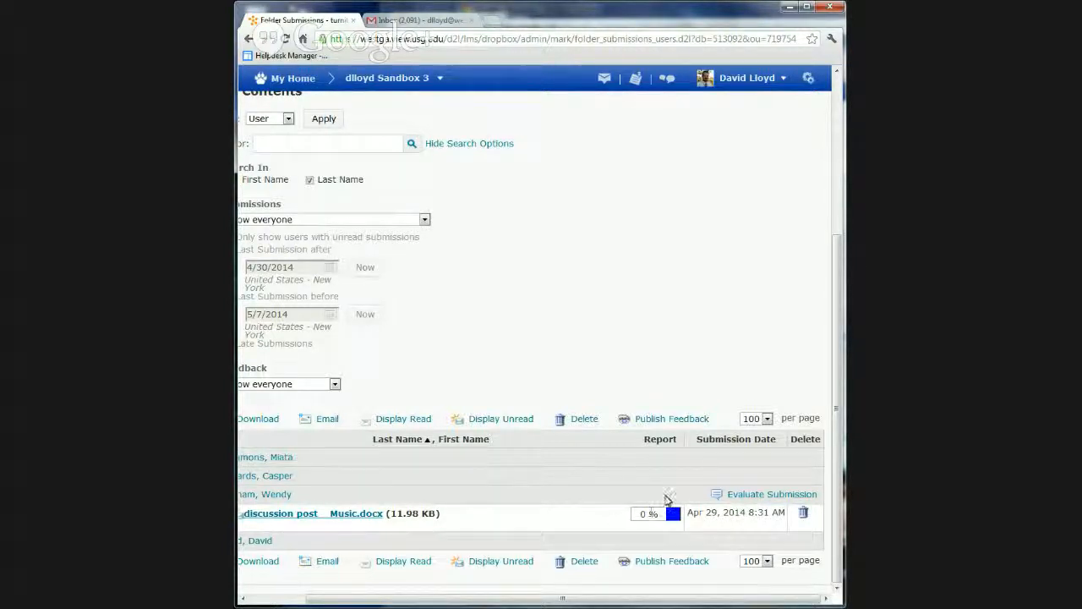
pyautogui.moveTo(546, 600); pyautogui.dragTo(503, 603)
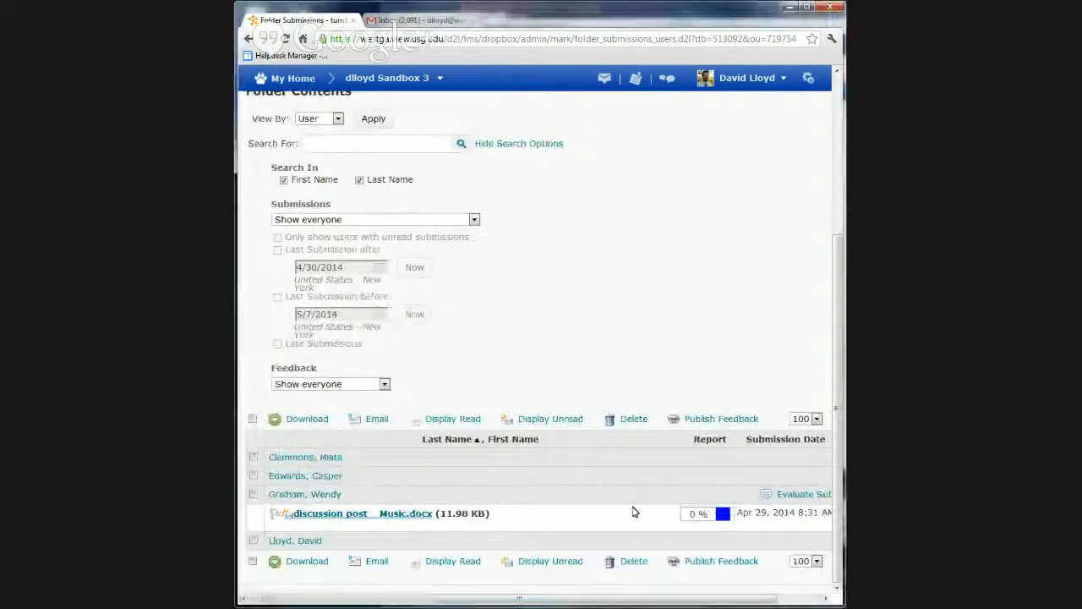
pyautogui.click(722, 515)
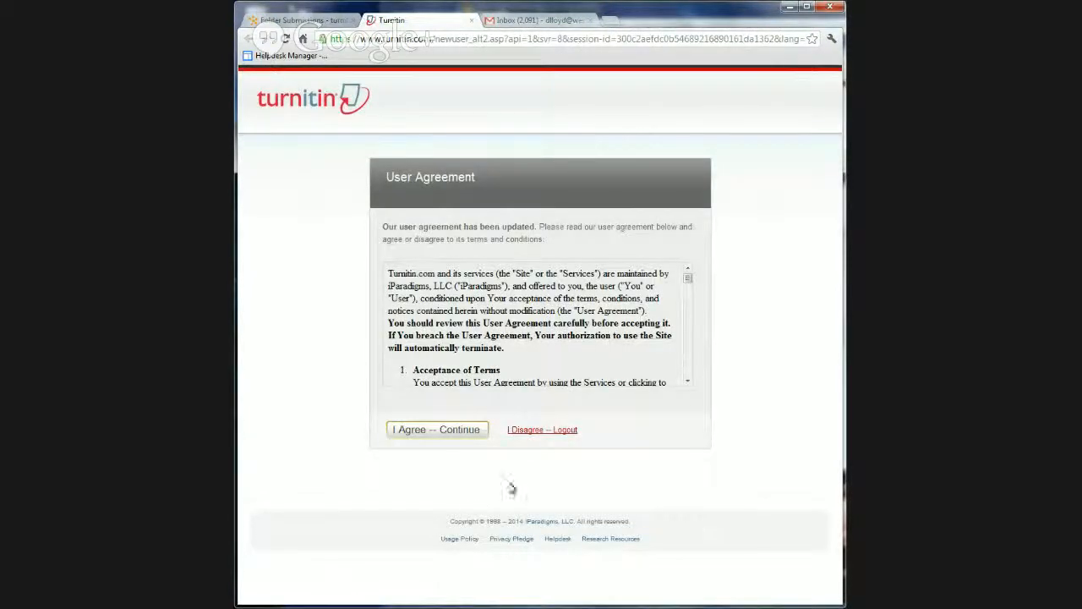
pyautogui.click(447, 436)
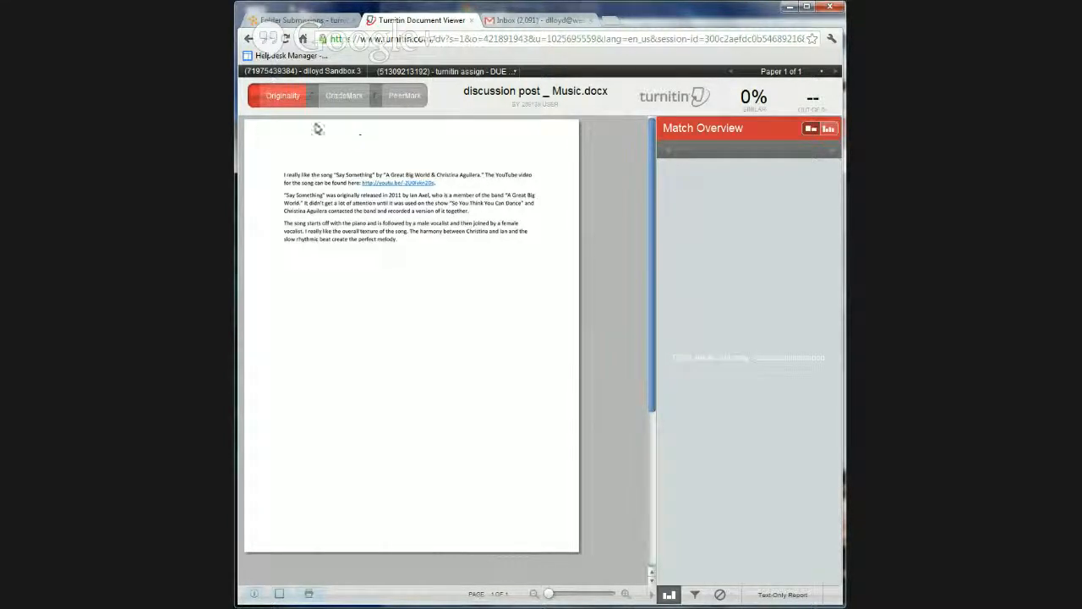
# Switch the paper to GradeMark, move the automatic P/V mark below the last paragraph, and dismiss it after reading its comment
pyautogui.click(341, 97)
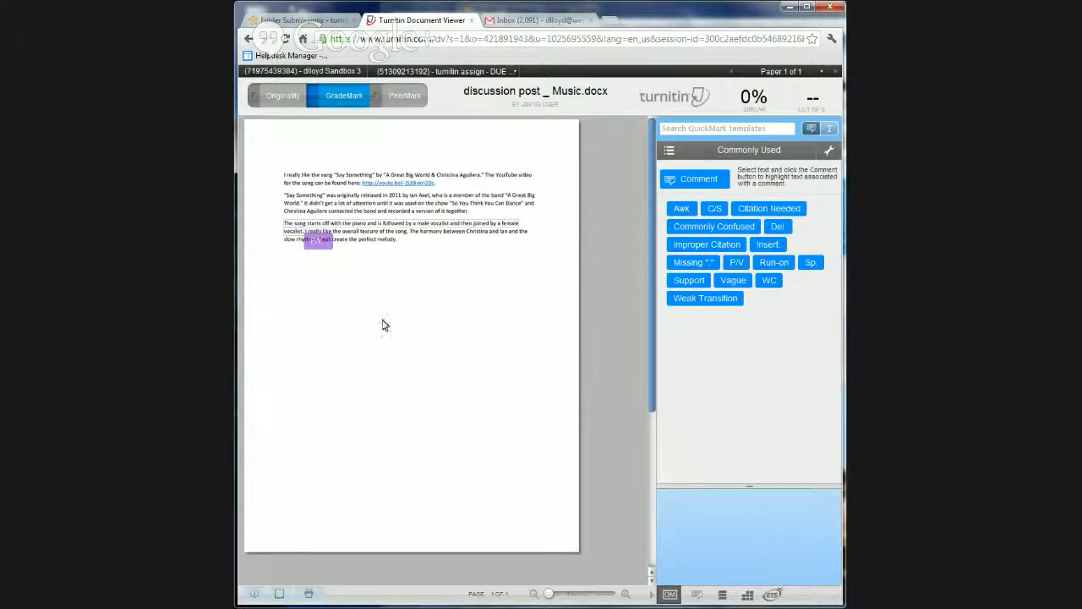
pyautogui.click(306, 236)
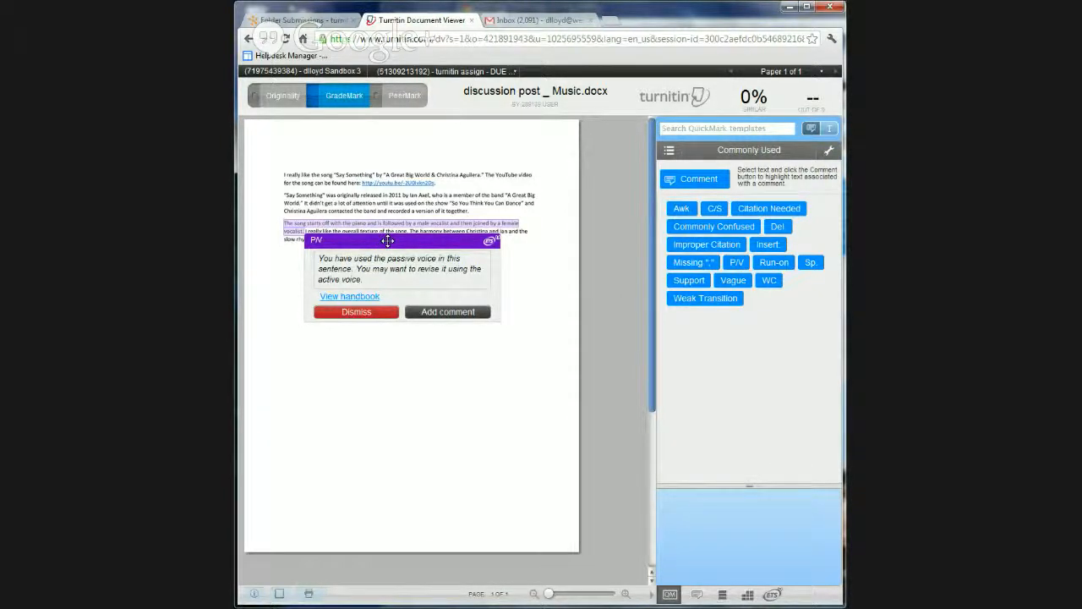
pyautogui.moveTo(387, 241); pyautogui.dragTo(390, 284)
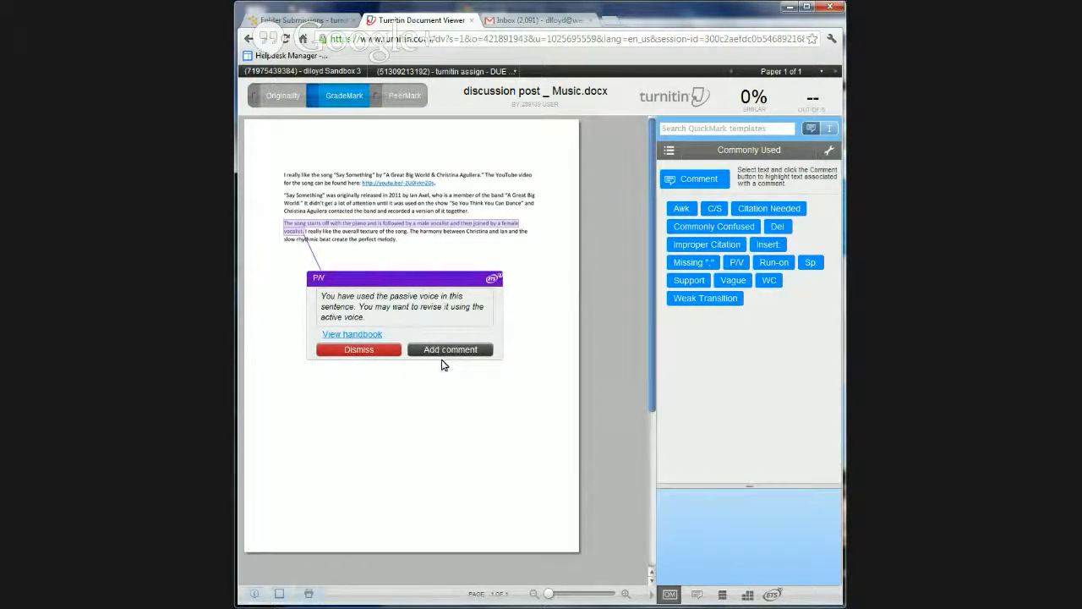
pyautogui.click(339, 251)
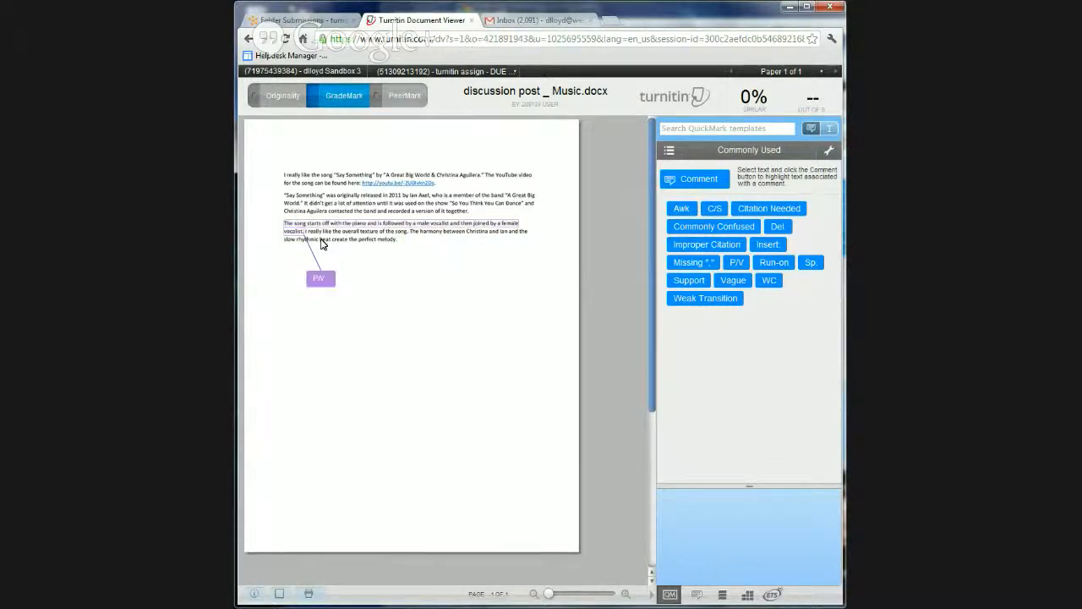
pyautogui.click(317, 277)
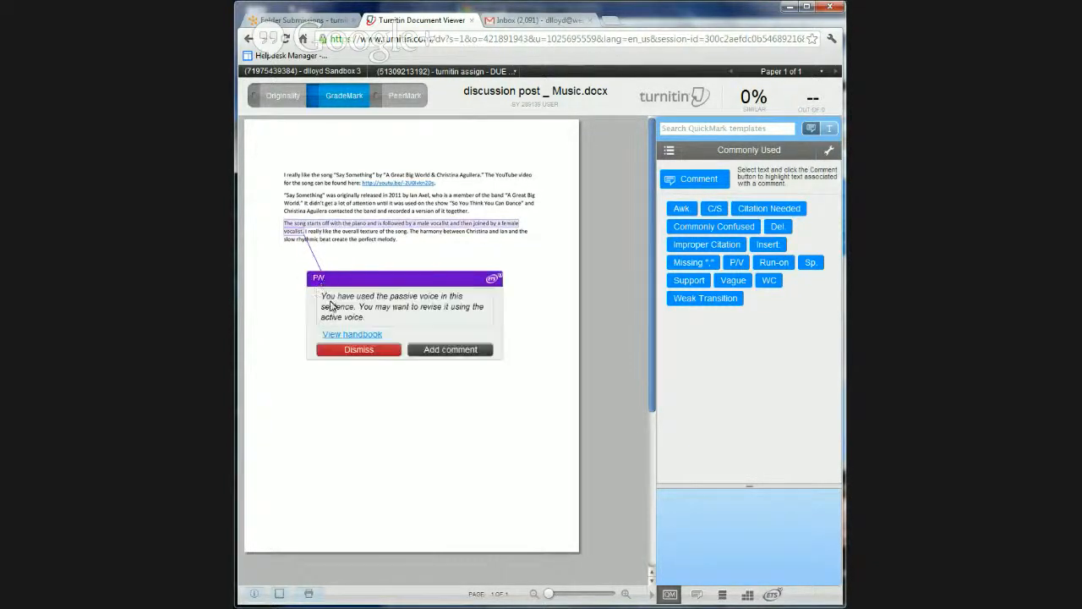
pyautogui.click(358, 352)
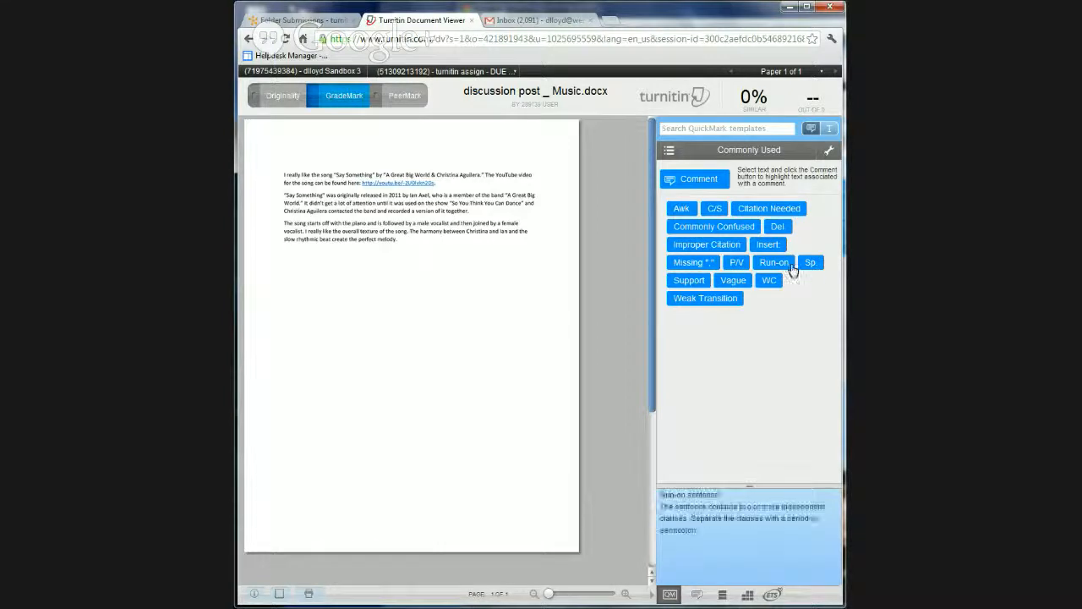
# Place Run-on QuickMarks on the second and first paragraphs of the paper, checking the available QuickMark sets in between
pyautogui.moveTo(774, 262); pyautogui.dragTo(409, 217)
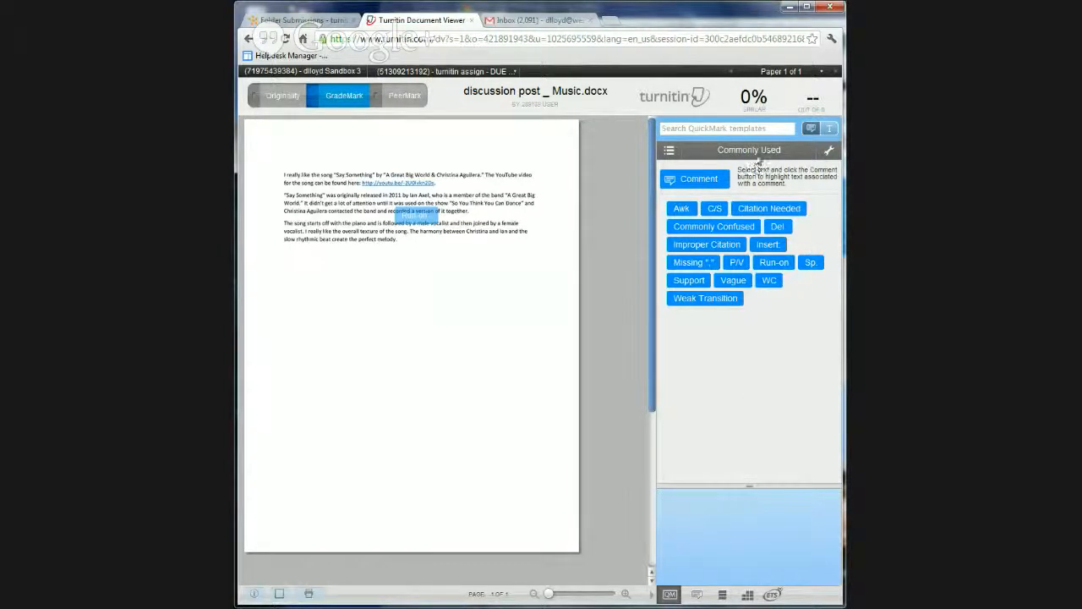
pyautogui.click(671, 152)
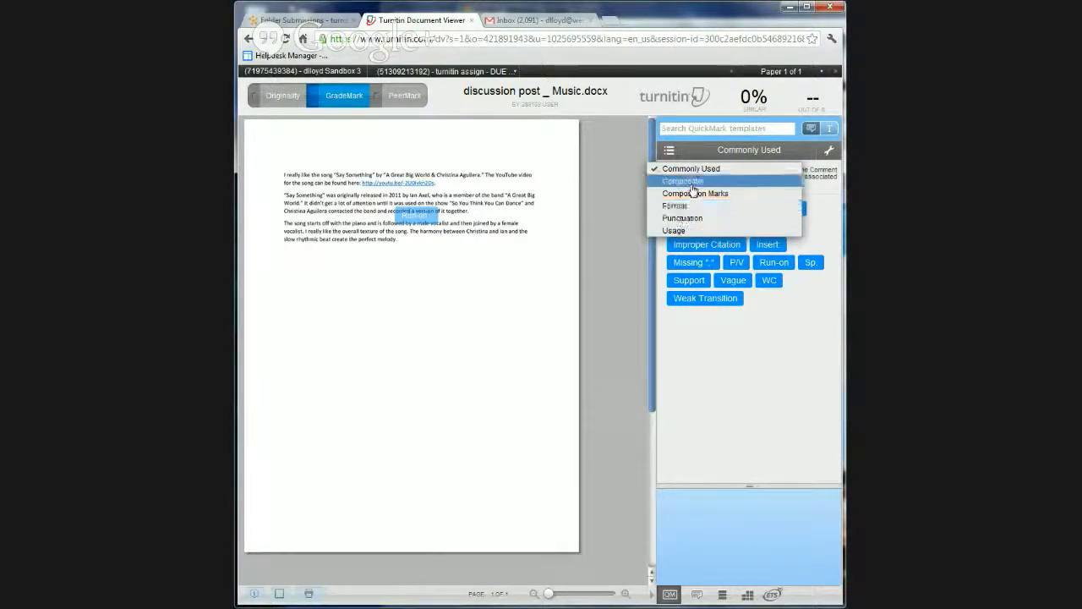
pyautogui.click(726, 363)
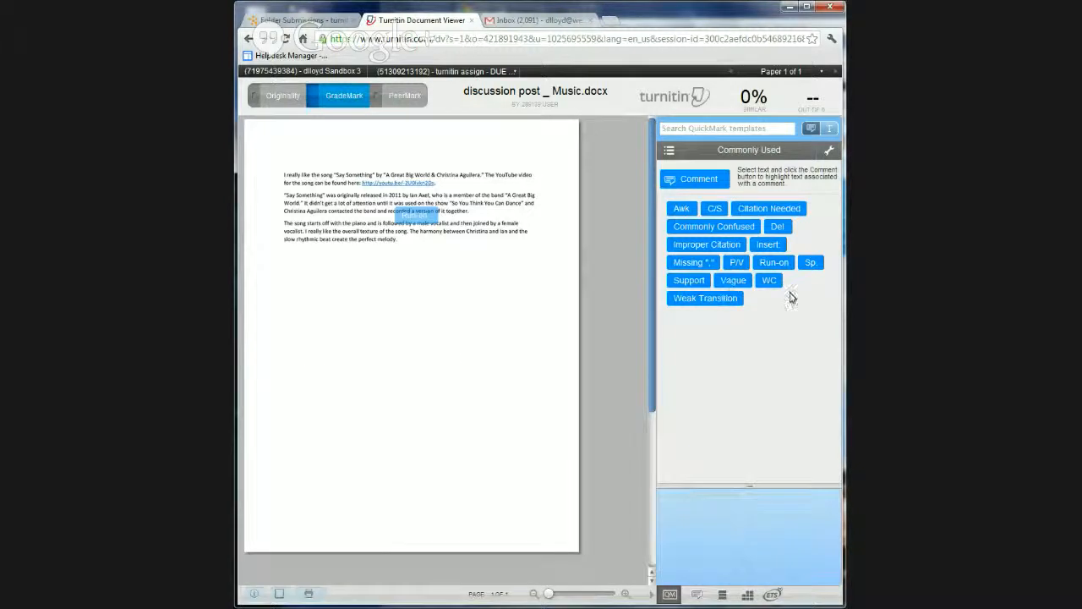
pyautogui.moveTo(773, 263); pyautogui.dragTo(331, 181)
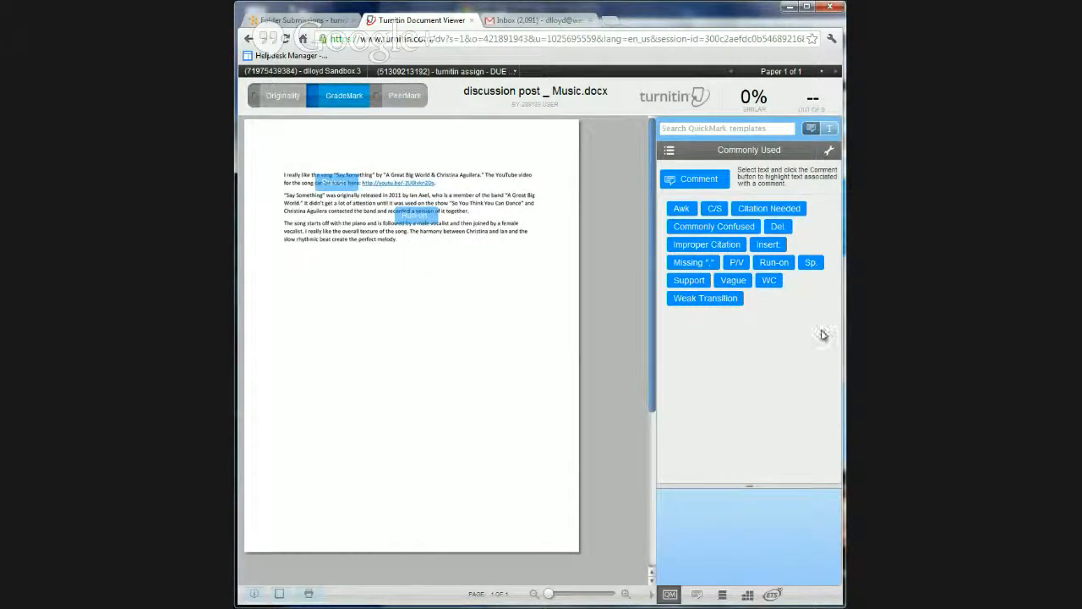
# Review the Composition and Composition Marks sets in the QuickMark Manager, including the wc and del marks, and close the manager
pyautogui.click(831, 152)
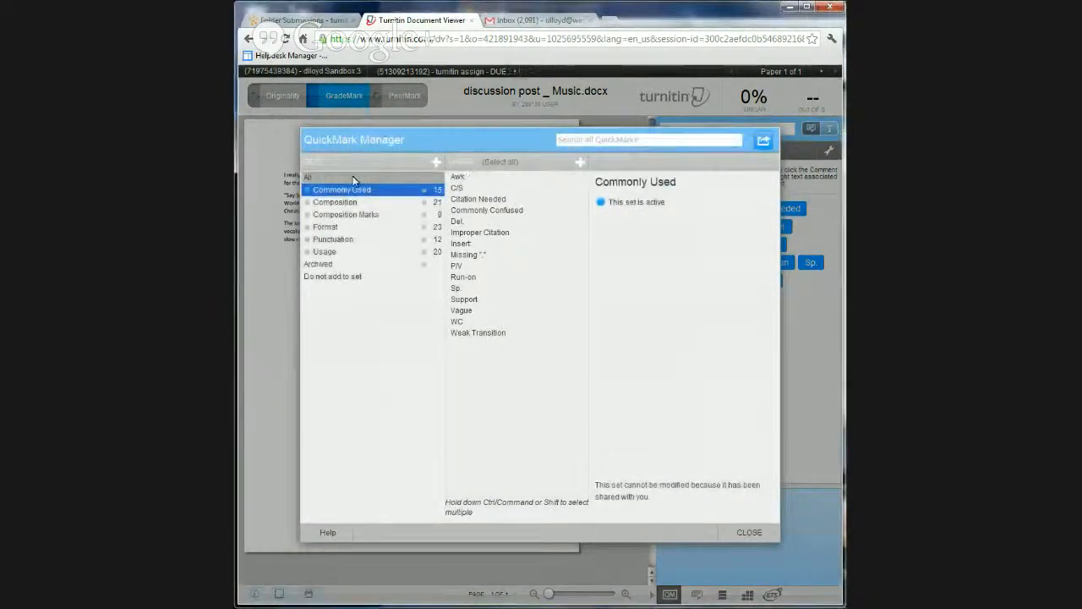
pyautogui.click(331, 202)
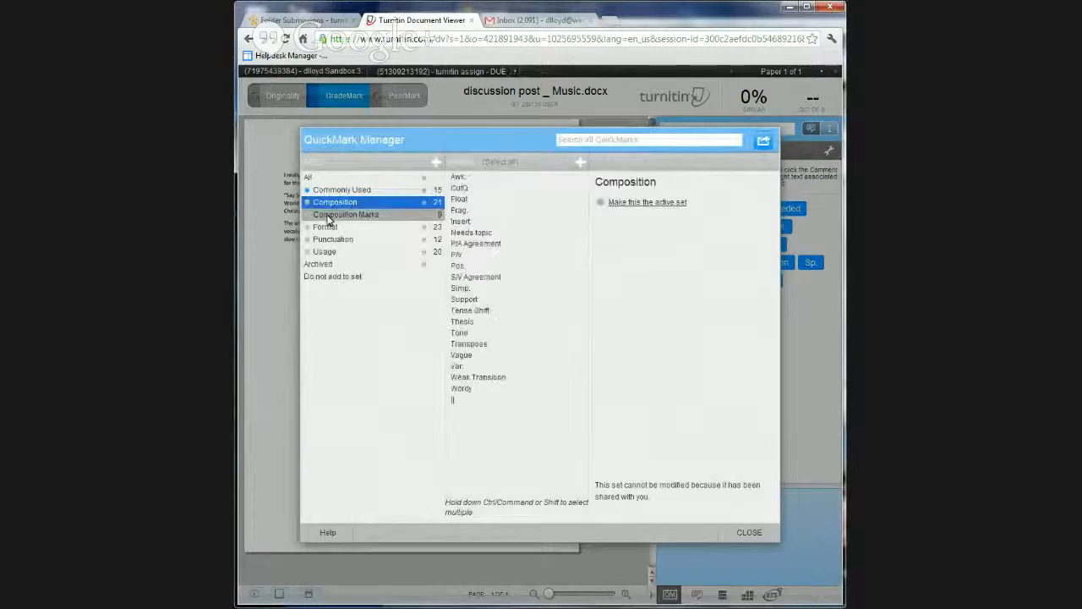
pyautogui.click(329, 216)
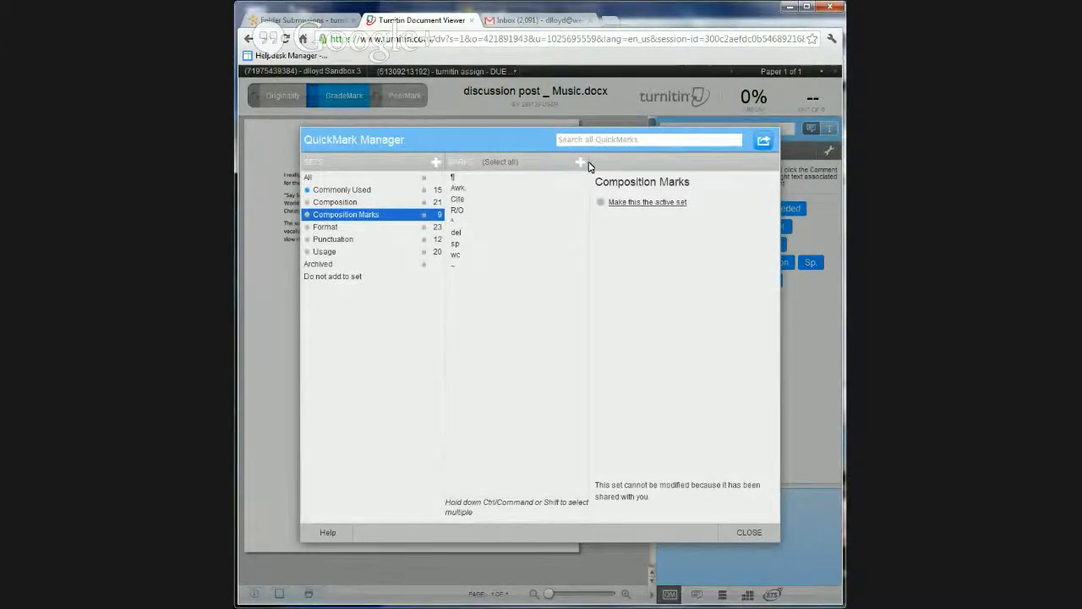
pyautogui.click(479, 258)
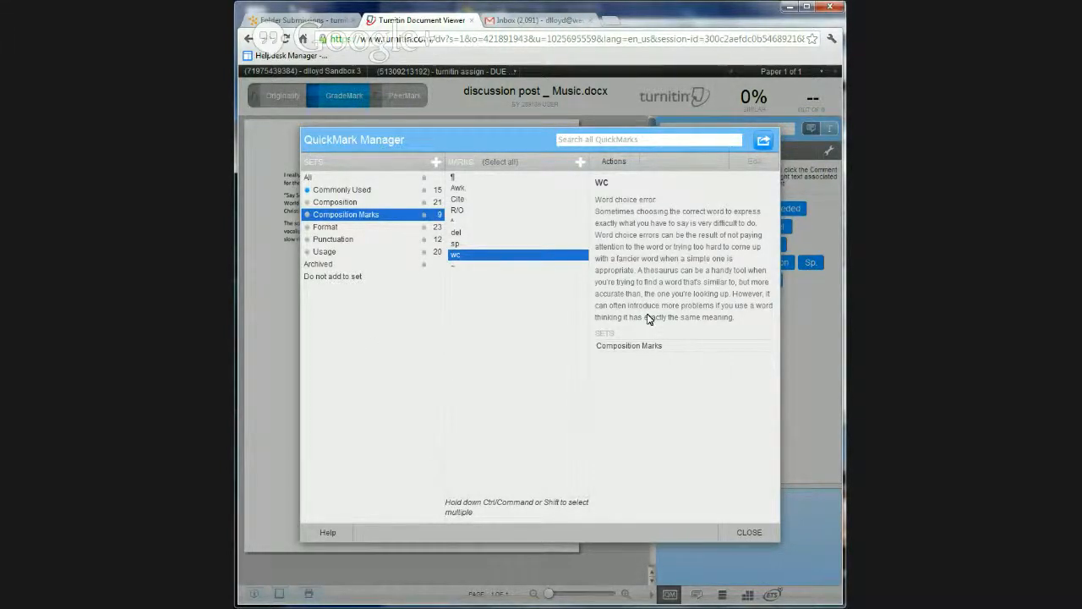
pyautogui.click(463, 233)
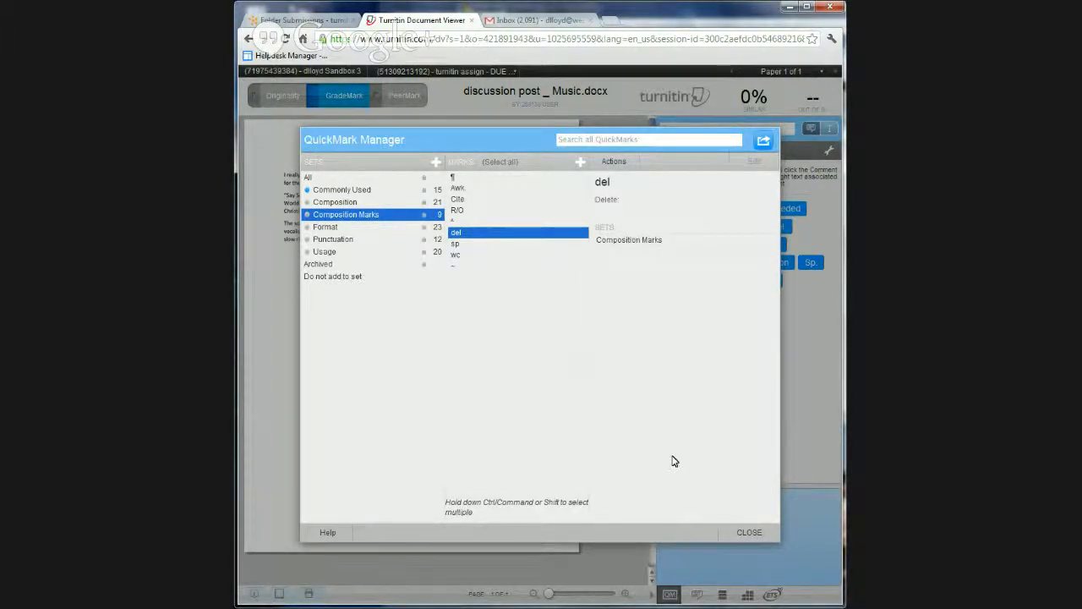
pyautogui.click(748, 534)
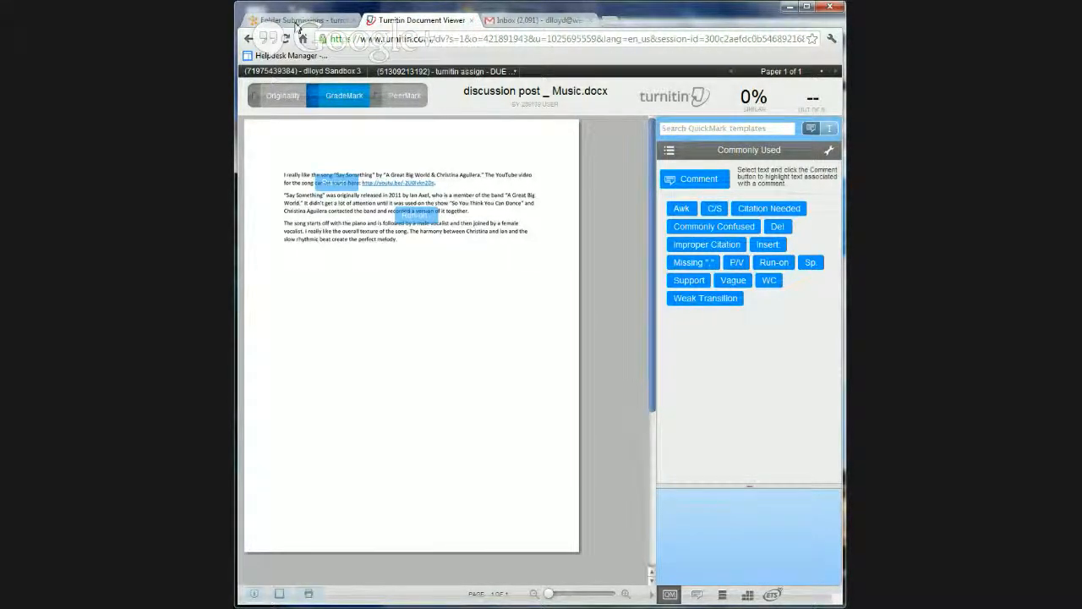
# Close the document viewer, reopen the submission's originality report from the folder, and return to its GradeMark view
pyautogui.click(470, 20)
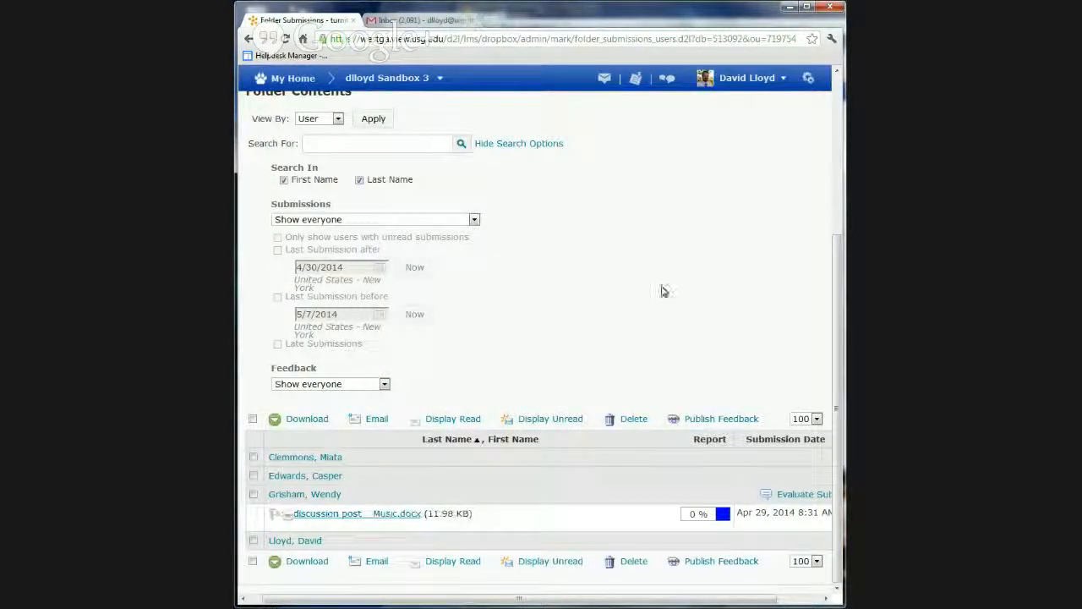
pyautogui.moveTo(744, 599)
pyautogui.mouseDown()
pyautogui.moveTo(797, 600)
pyautogui.moveTo(746, 599)
pyautogui.mouseUp()
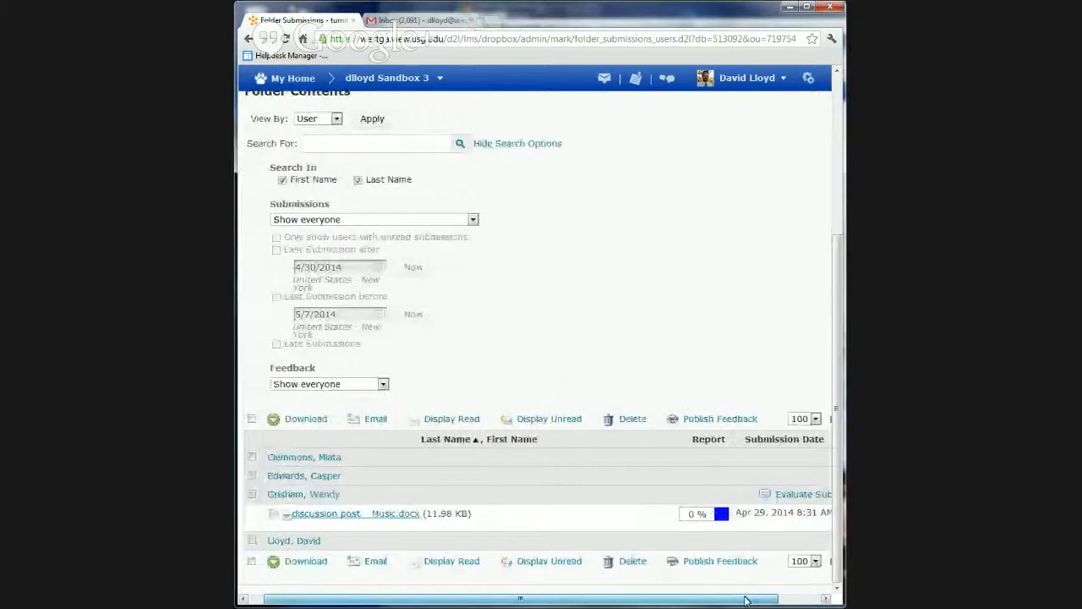
pyautogui.click(367, 515)
pyautogui.click(720, 513)
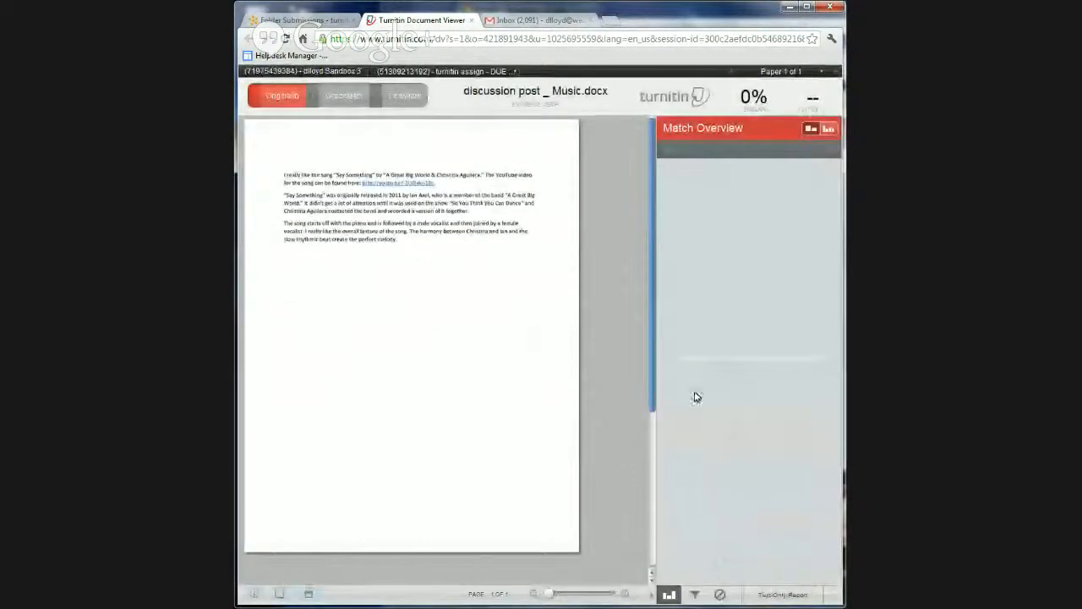
pyautogui.click(345, 99)
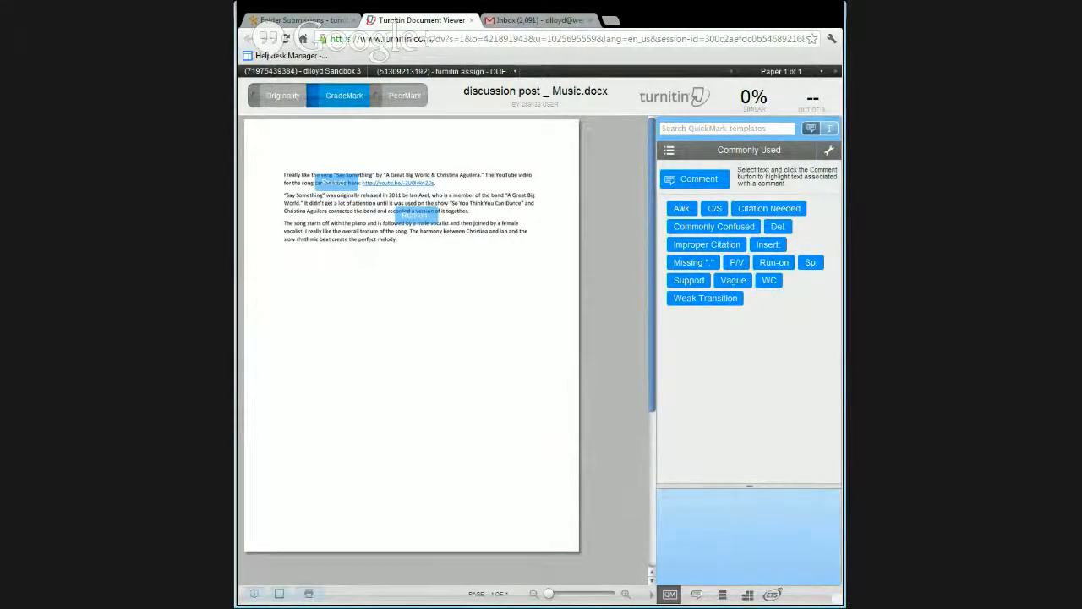
# View the paper's rubric and general comments, open the text comment for editing, and cancel without entering anything
pyautogui.click(747, 594)
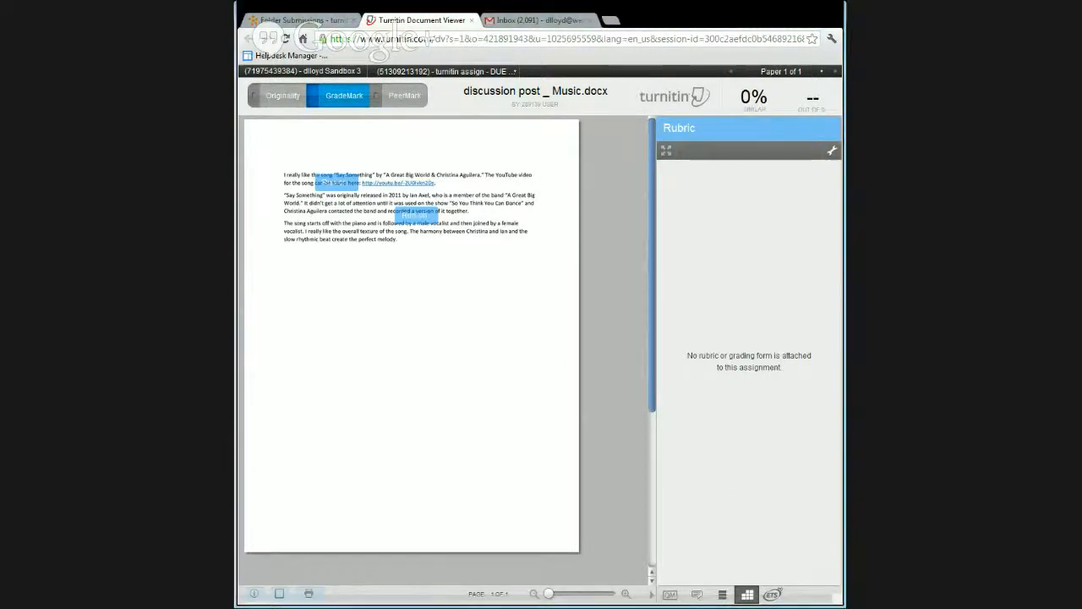
pyautogui.click(698, 595)
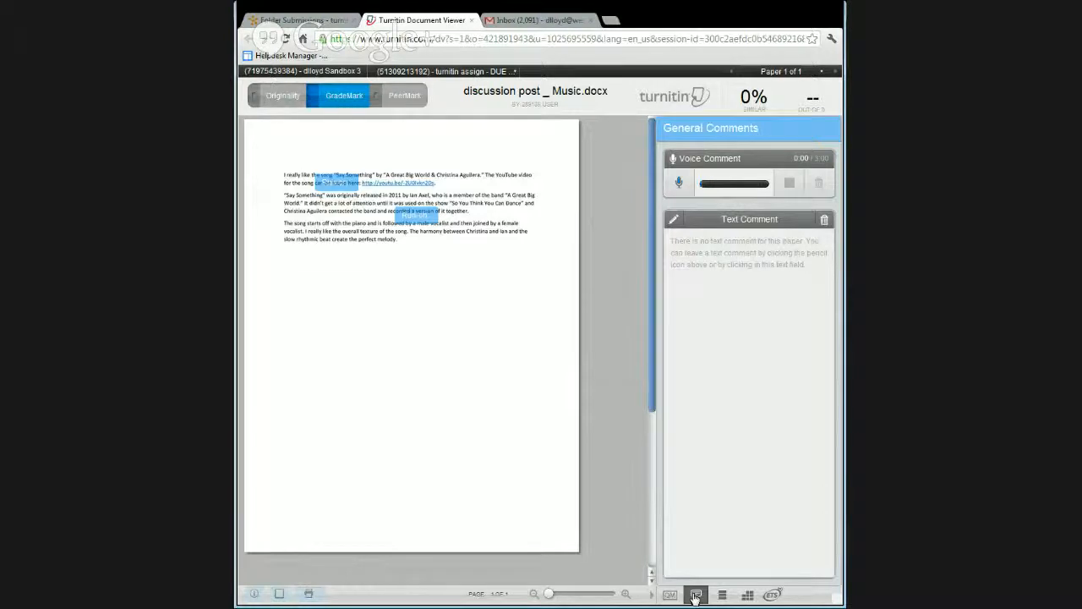
pyautogui.click(736, 342)
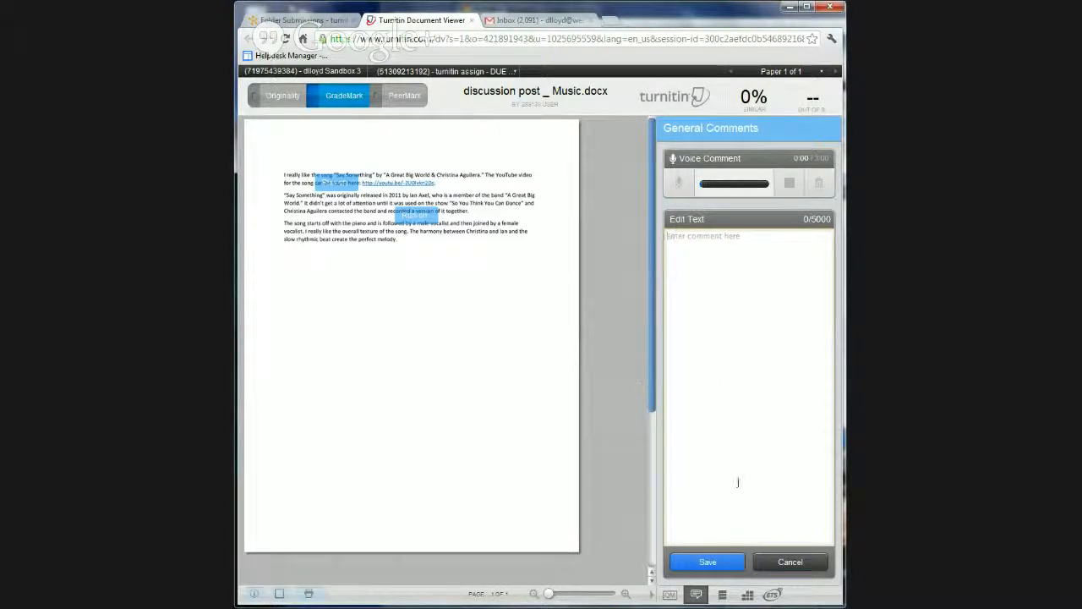
pyautogui.click(812, 562)
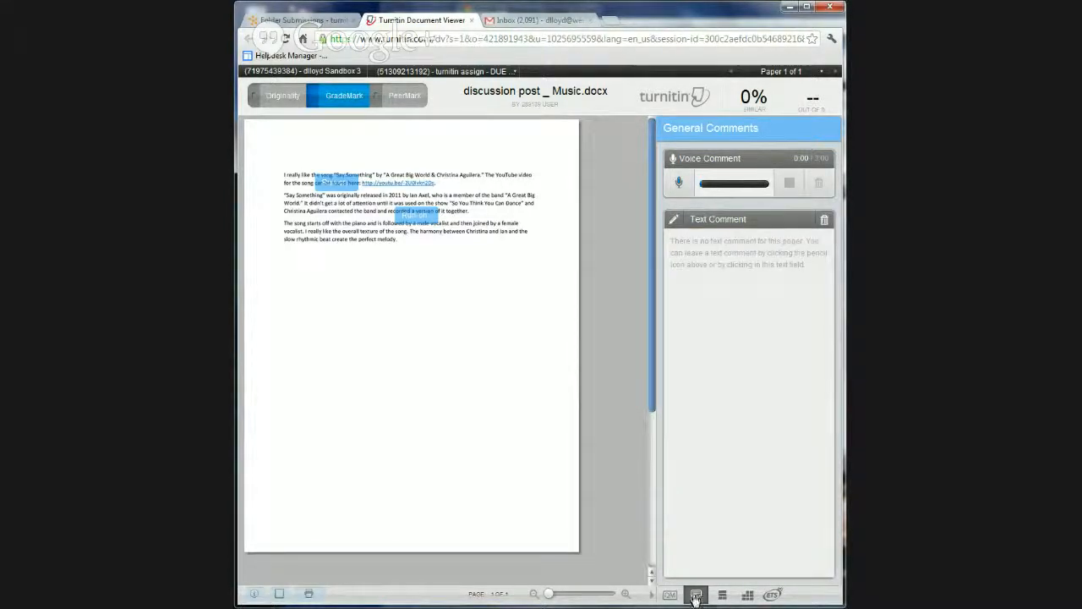
# Open the paper's text comment for editing, and close the document viewer without a comment to return to the turnitin assign folder submissions
pyautogui.click(766, 430)
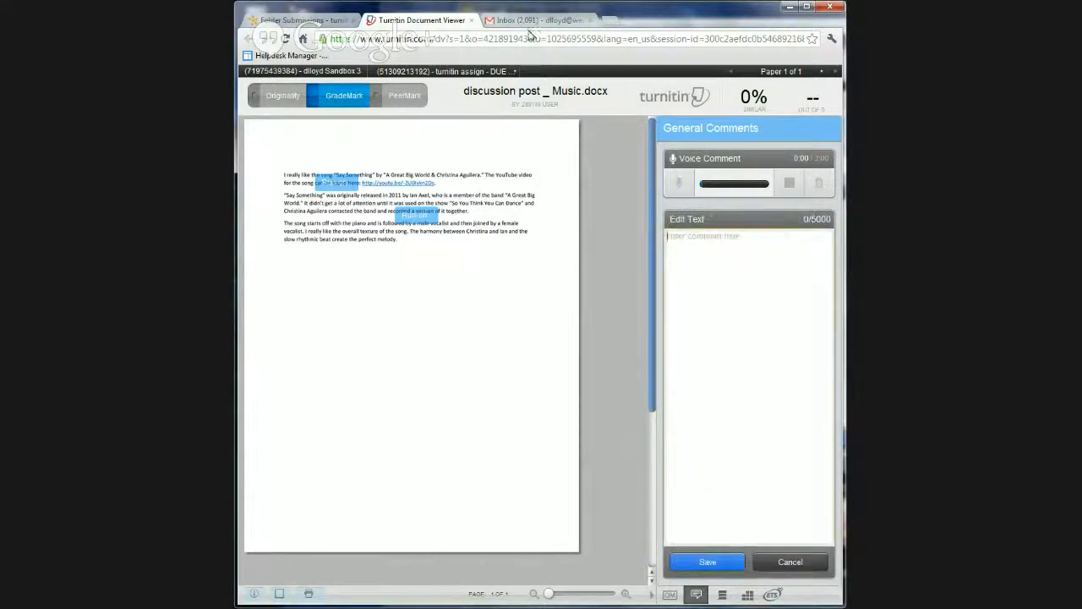
pyautogui.click(471, 20)
pyautogui.click(532, 338)
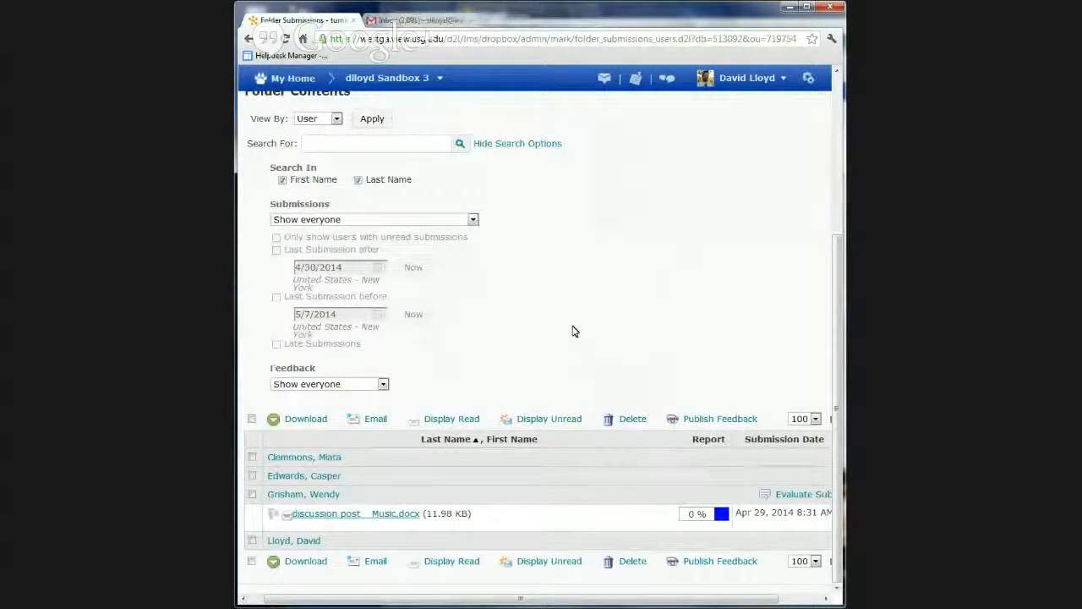
pyautogui.scroll(4, 580, 329)
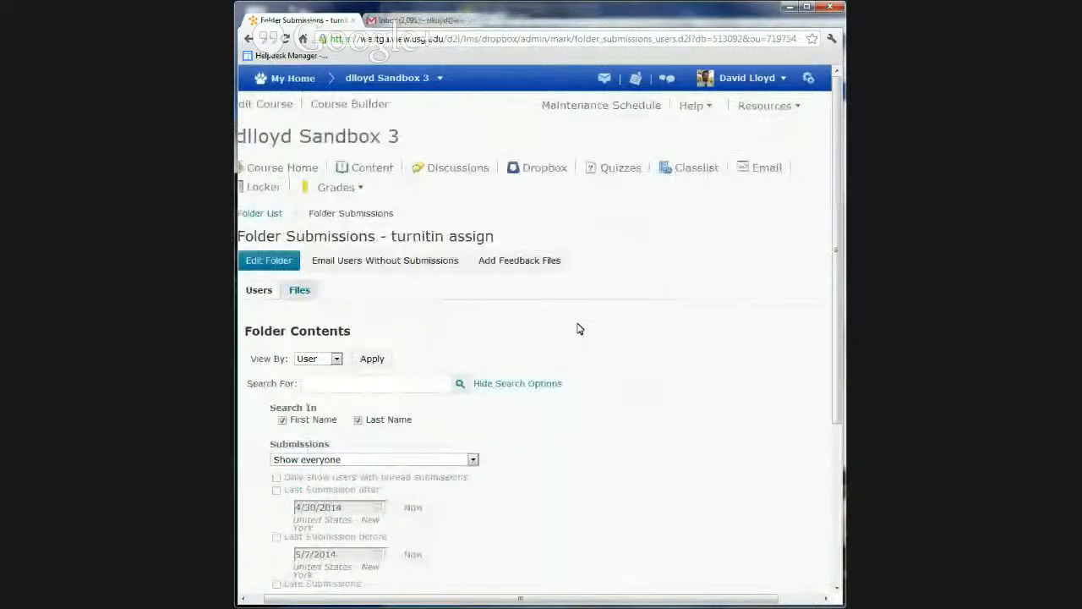
# Narrow the browser window slightly around the turnitin assign folder submissions page
pyautogui.moveTo(839, 310)
pyautogui.mouseDown()
pyautogui.moveTo(814, 308)
pyautogui.moveTo(824, 305)
pyautogui.mouseUp()
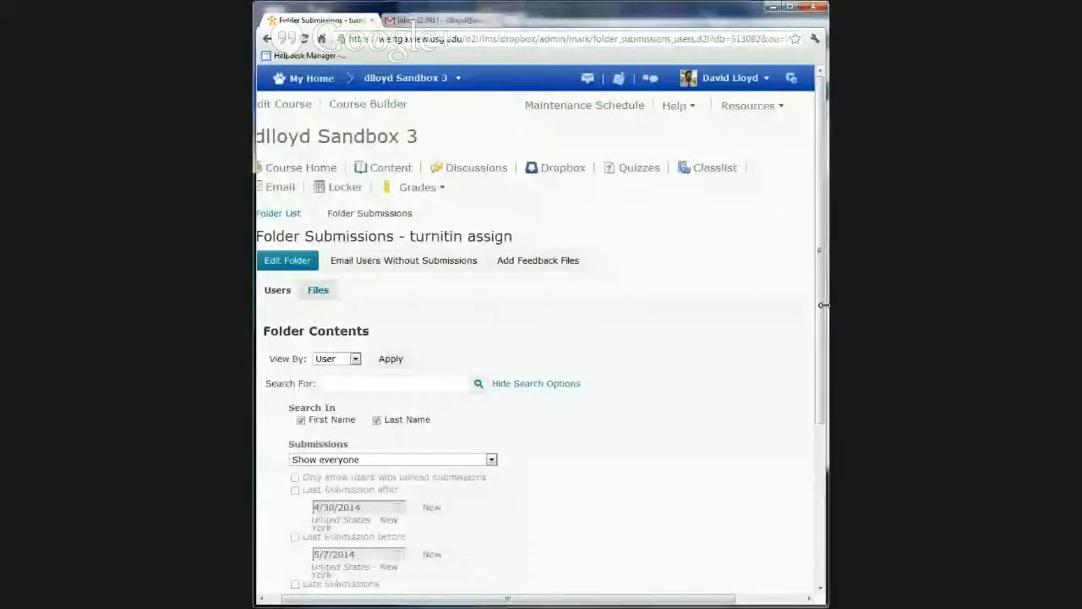
pyautogui.scroll(-1, 689, 363)
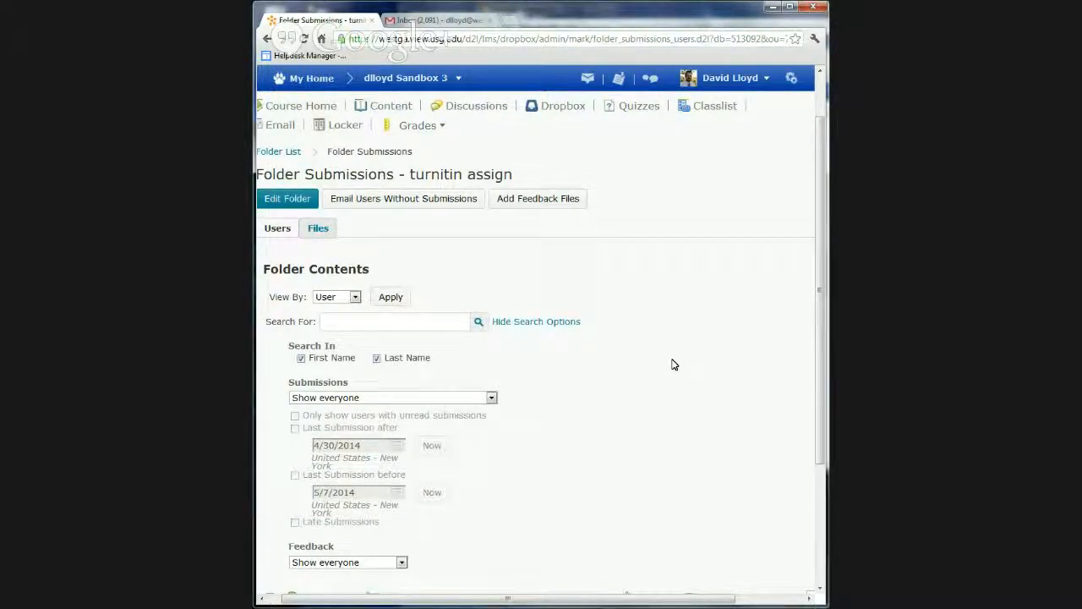
pyautogui.moveTo(827, 250); pyautogui.dragTo(824, 250)
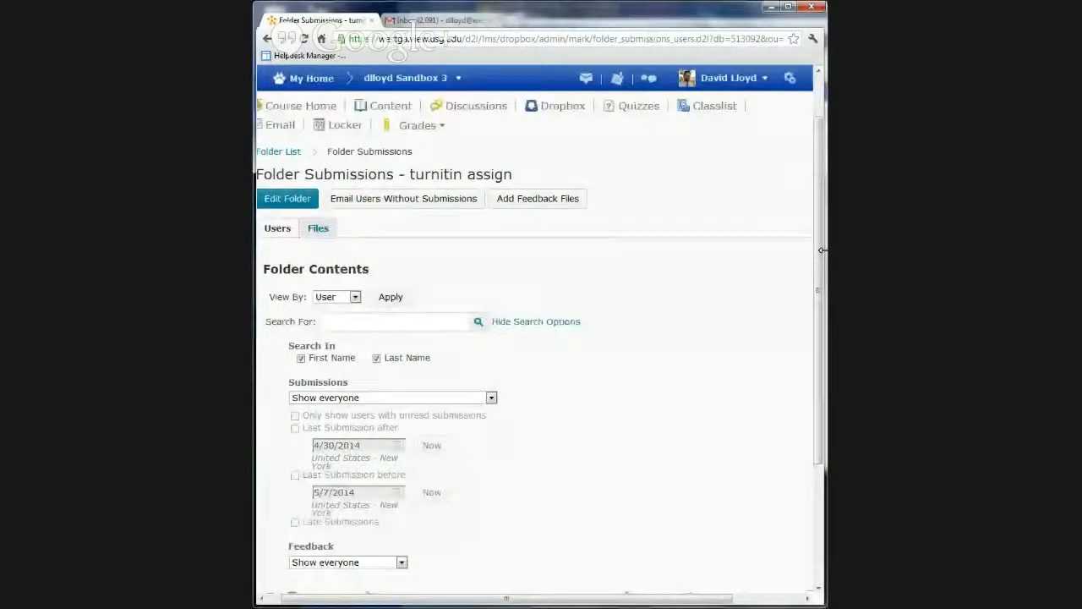
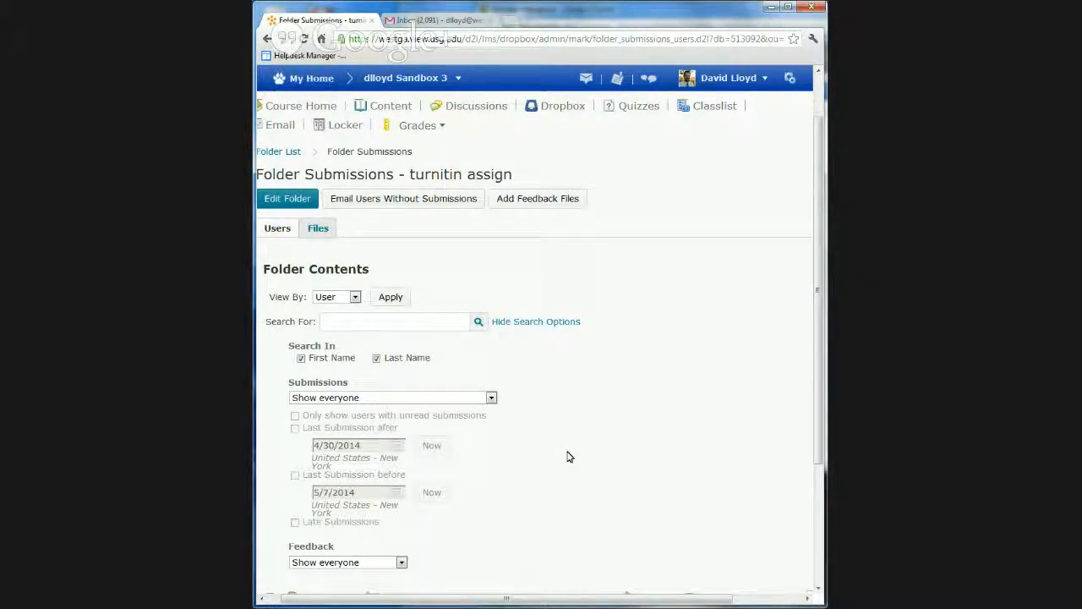
# Widen the browser window slightly and look over the submissions list of the turnitin assign folder
pyautogui.scroll(-4, 567, 457)
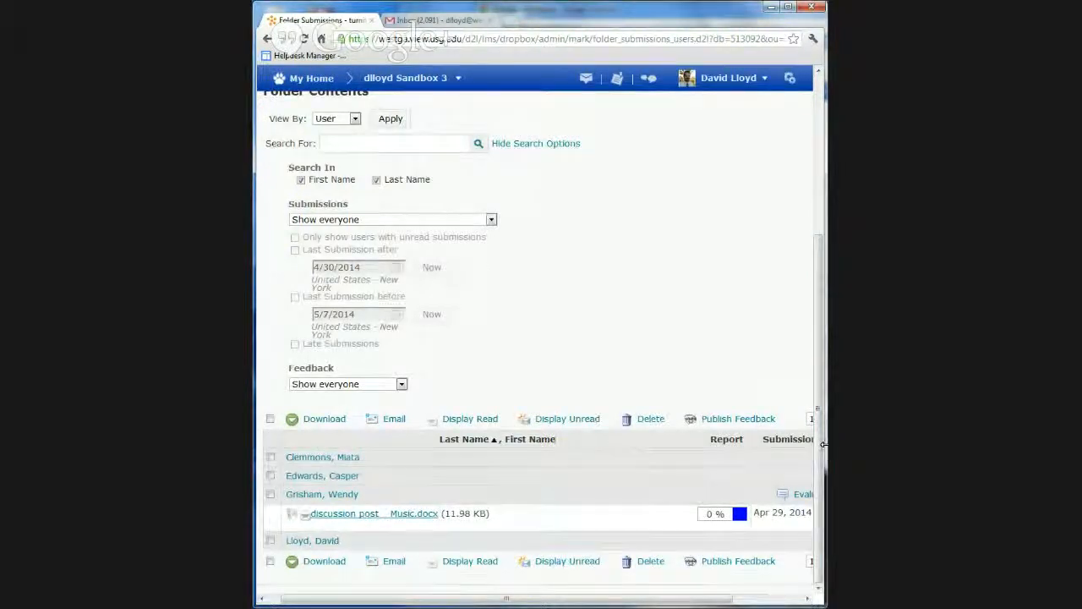
pyautogui.moveTo(823, 444); pyautogui.dragTo(836, 438)
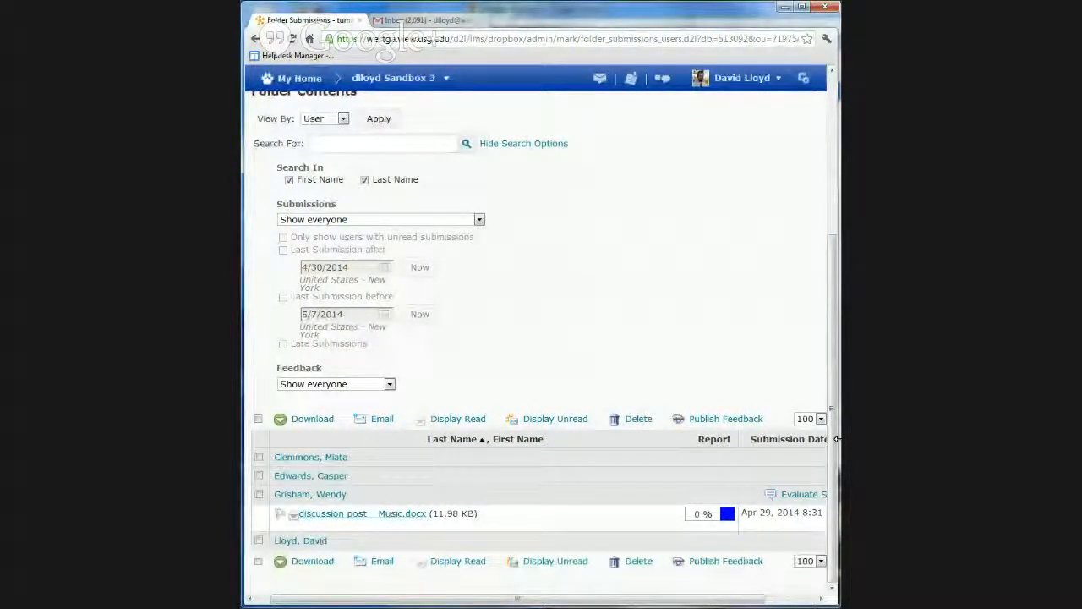
pyautogui.moveTo(836, 438); pyautogui.dragTo(836, 439)
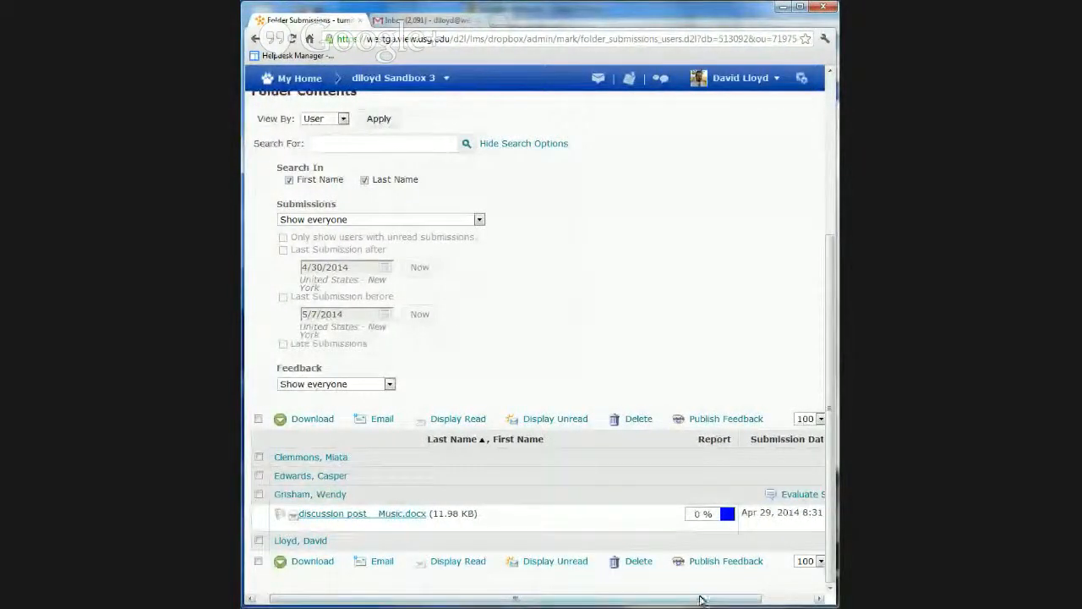
pyautogui.moveTo(699, 600)
pyautogui.mouseDown()
pyautogui.moveTo(778, 600)
pyautogui.moveTo(683, 596)
pyautogui.mouseUp()
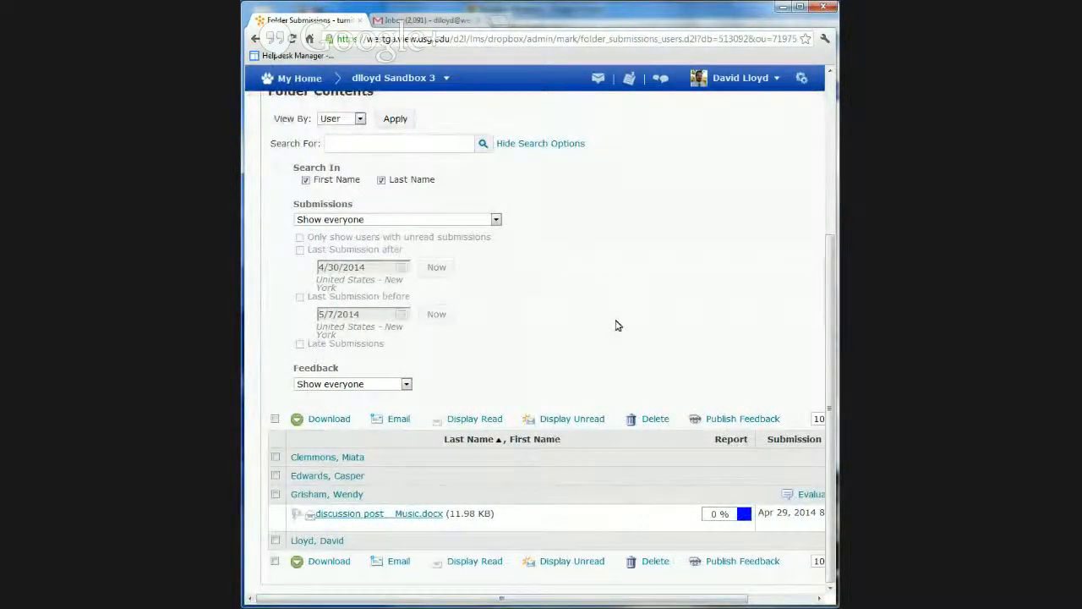
pyautogui.scroll(3, 615, 325)
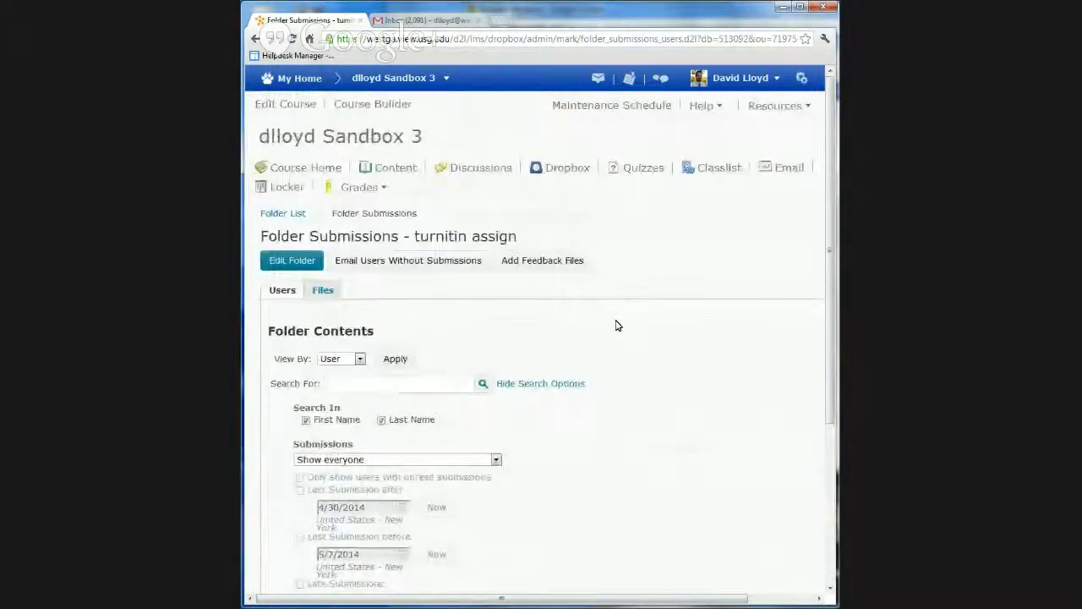
pyautogui.scroll(-3, 615, 325)
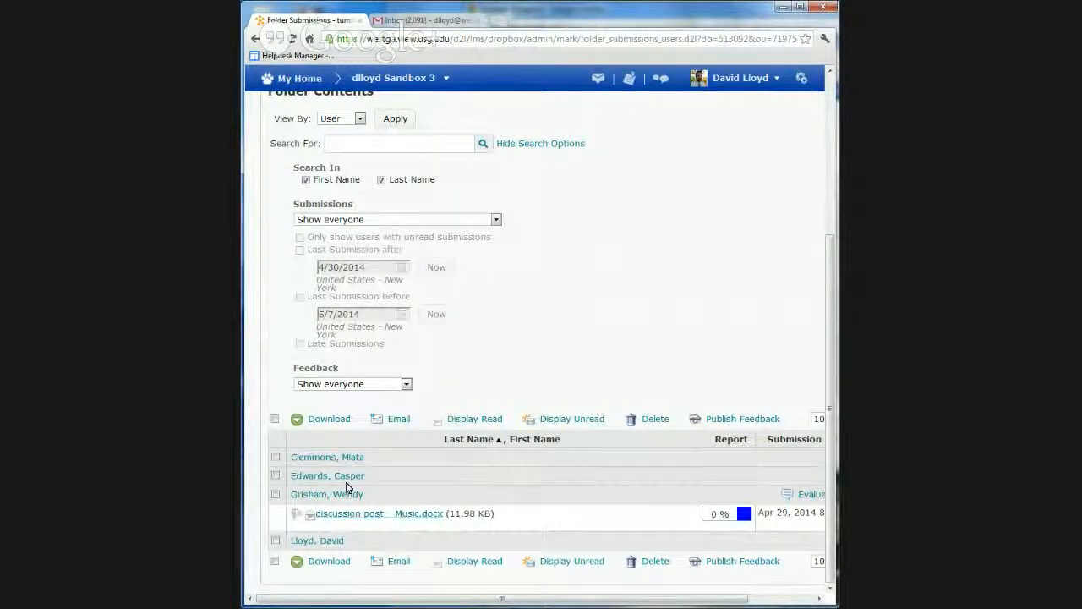
# Select all users in the folder, start publishing their feedback, and decline the confirmation
pyautogui.click(275, 419)
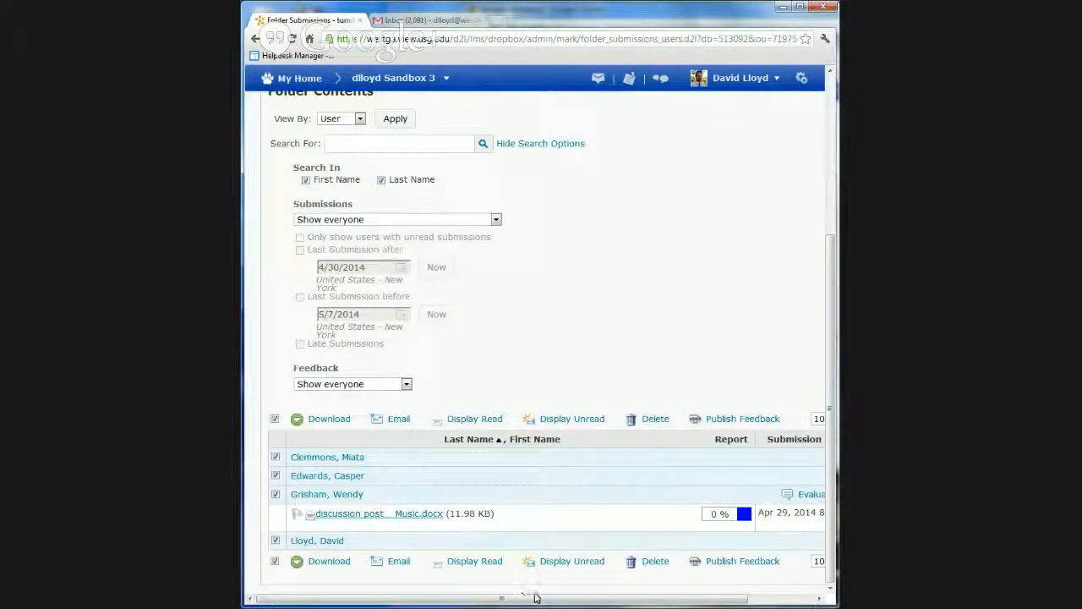
pyautogui.moveTo(532, 601); pyautogui.dragTo(602, 602)
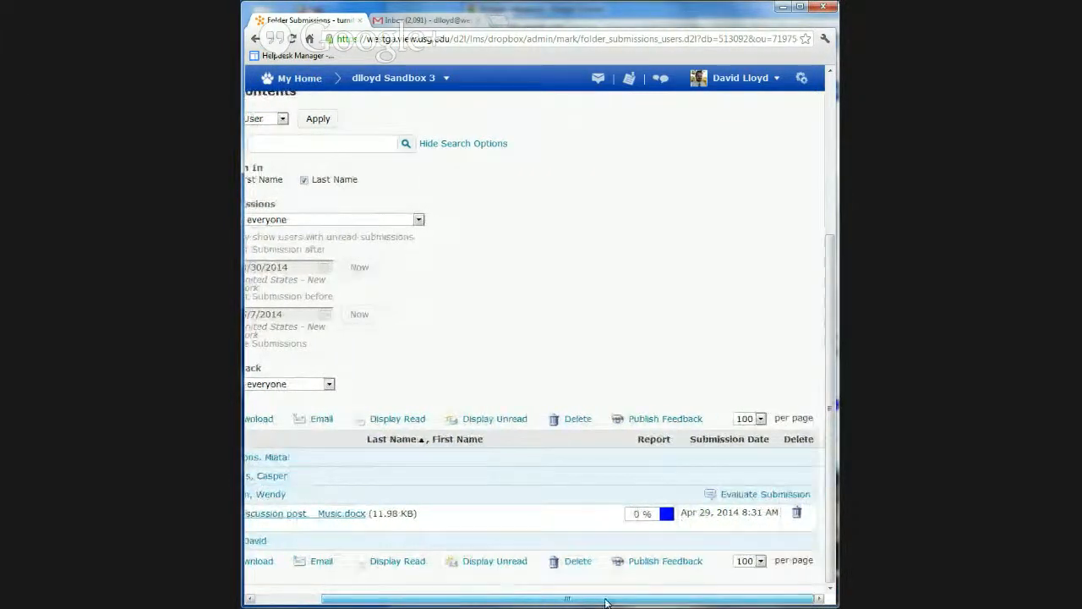
pyautogui.moveTo(633, 602)
pyautogui.mouseDown()
pyautogui.moveTo(623, 603)
pyautogui.moveTo(633, 602)
pyautogui.mouseUp()
pyautogui.click(638, 420)
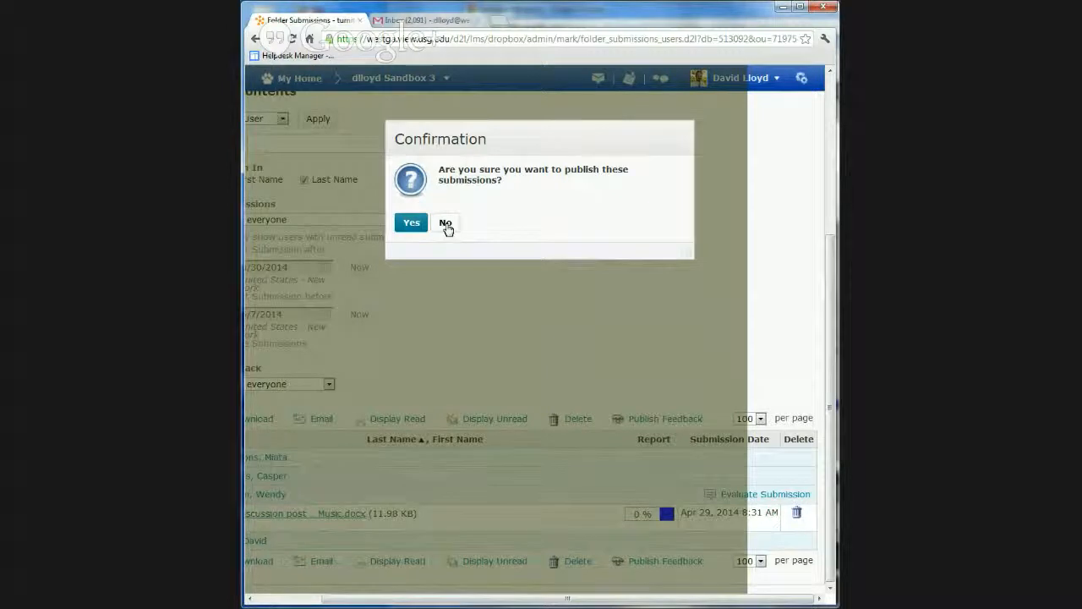
pyautogui.click(445, 223)
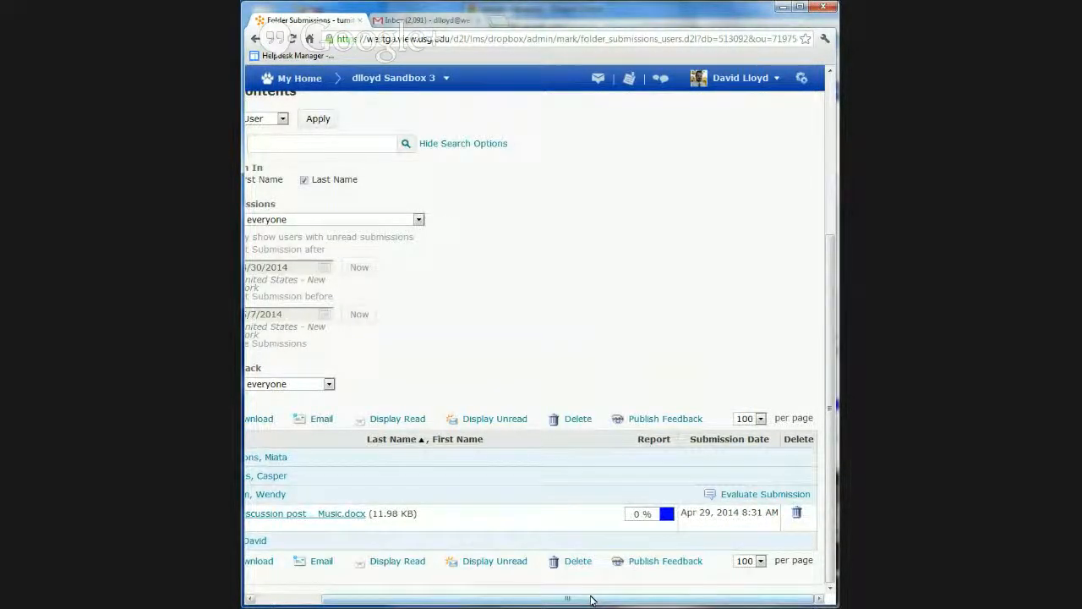
pyautogui.moveTo(591, 598); pyautogui.dragTo(539, 603)
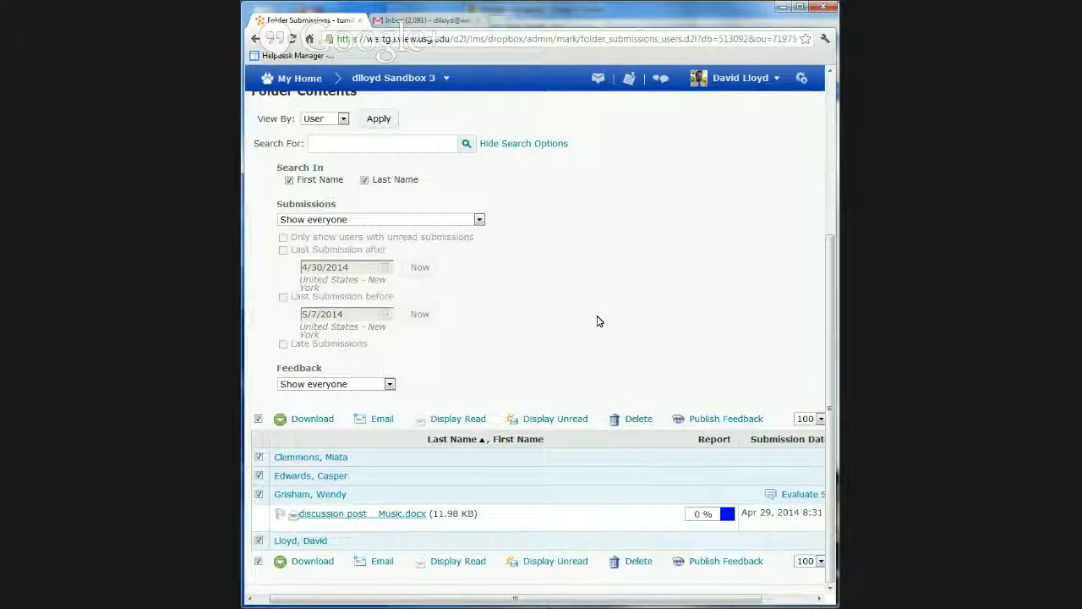
# Collapse and re-expand the search options, and filter the folder's submissions to Users with submissions
pyautogui.scroll(3, 572, 313)
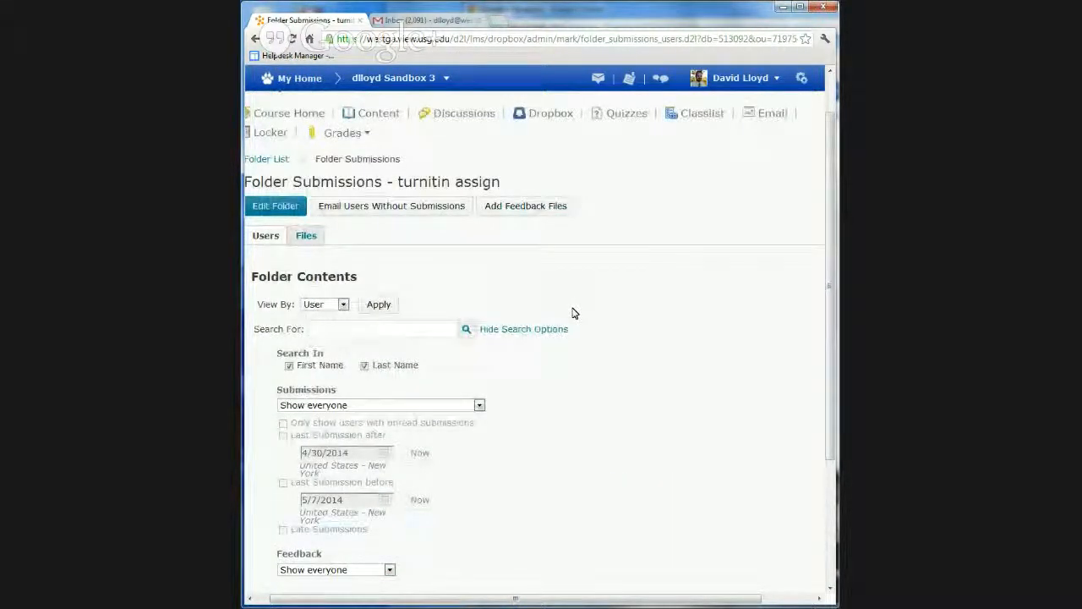
pyautogui.click(533, 329)
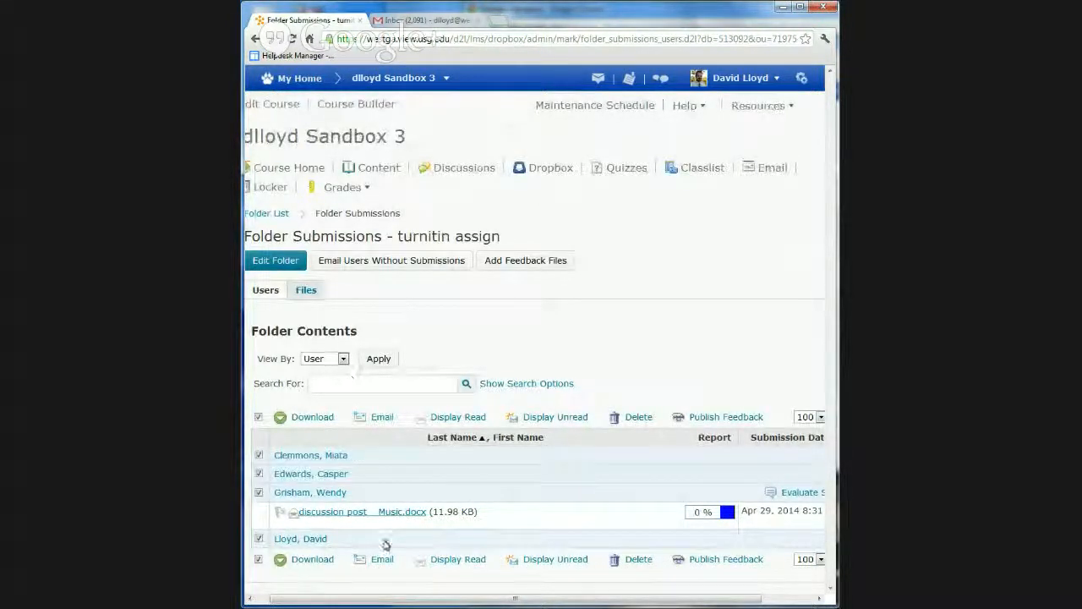
pyautogui.click(517, 385)
pyautogui.scroll(-3, 606, 461)
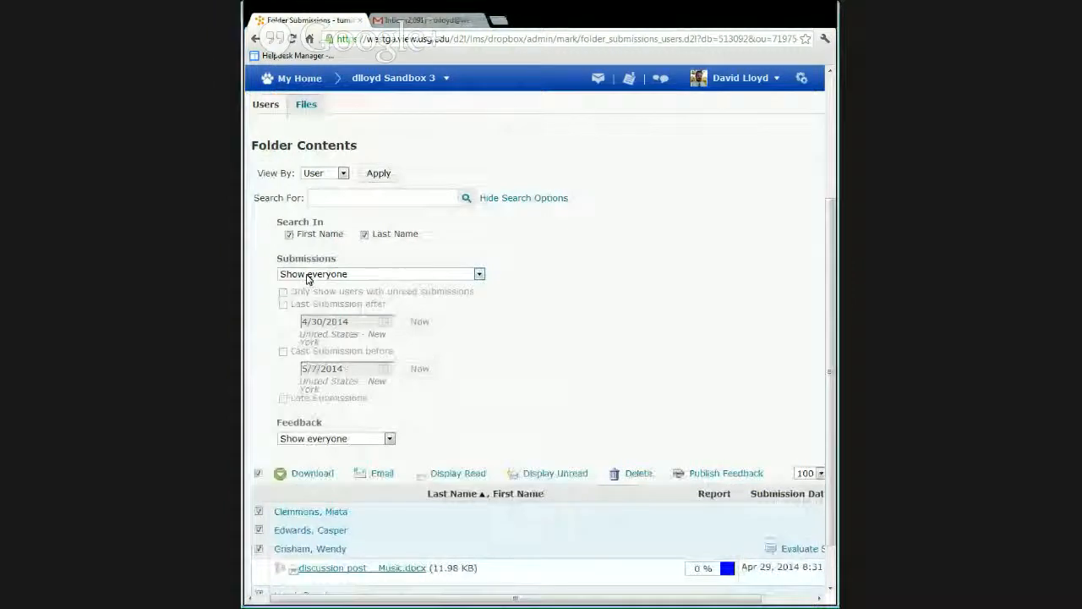
pyautogui.click(307, 276)
pyautogui.click(308, 277)
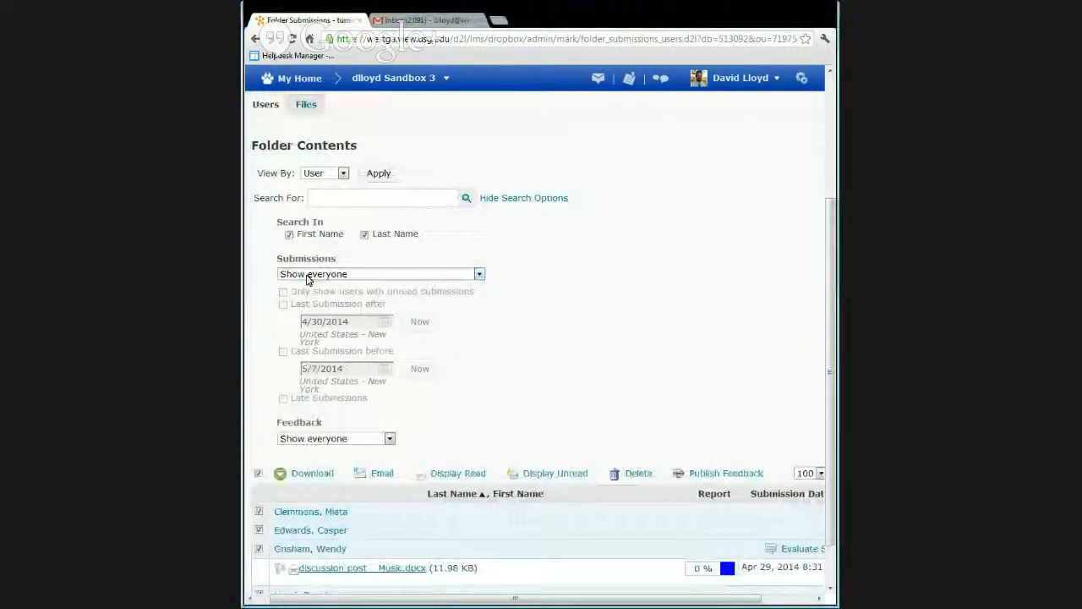
pyautogui.click(307, 275)
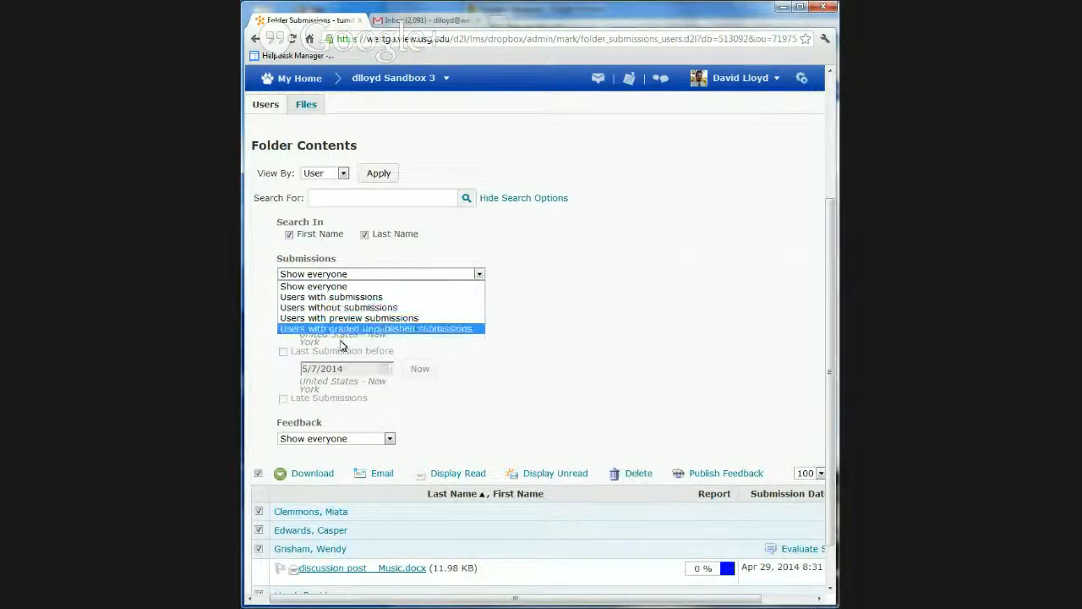
pyautogui.click(338, 297)
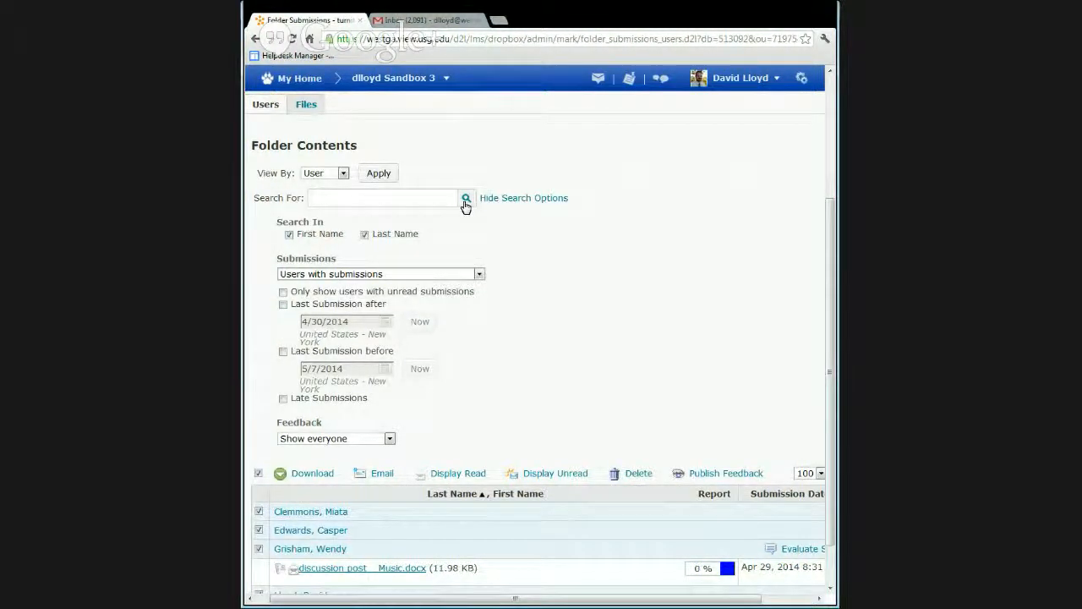
pyautogui.click(465, 201)
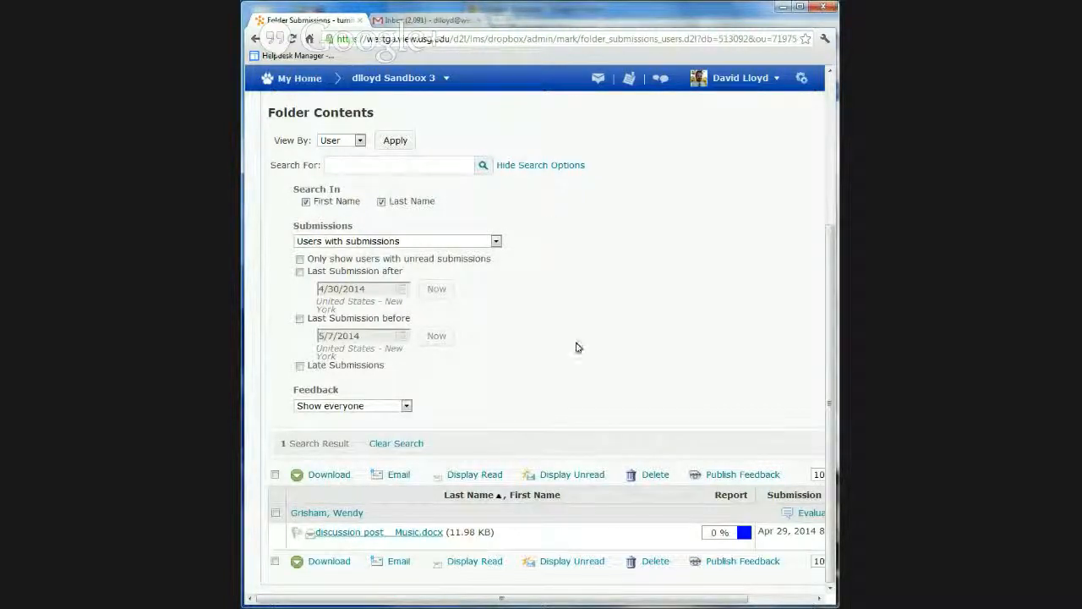
pyautogui.scroll(3, 582, 364)
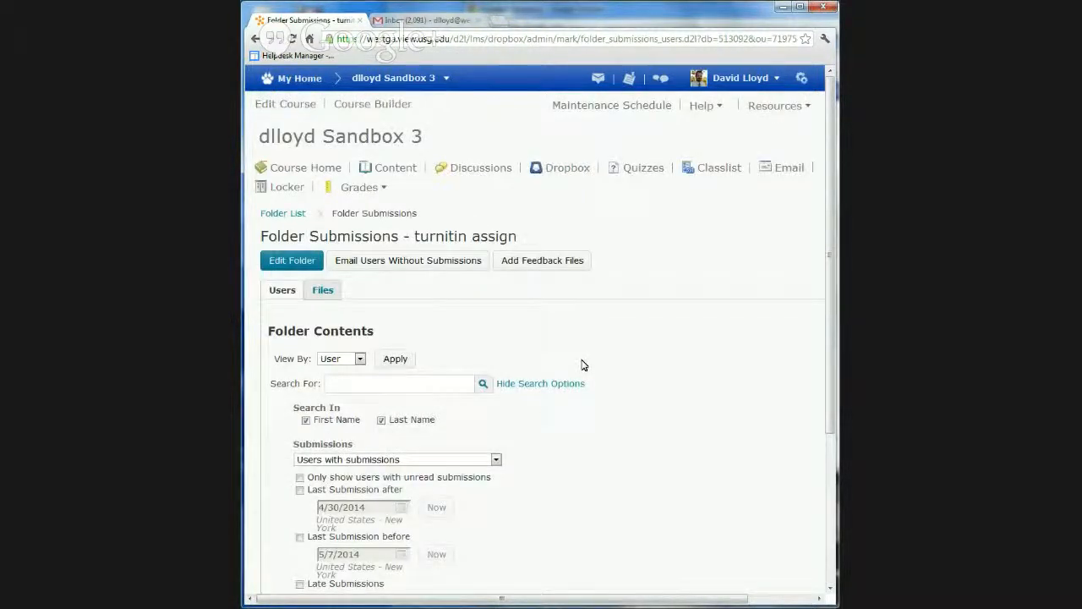
pyautogui.scroll(-5, 657, 483)
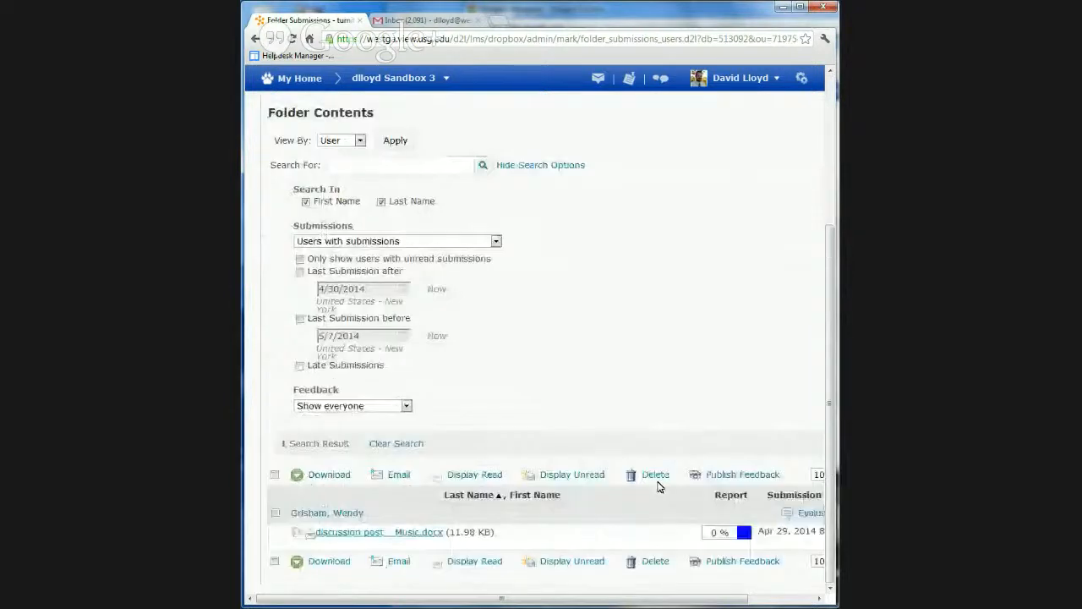
# Open the course's Grades tool and switch the Enter Grades list to Standard View
pyautogui.scroll(5, 658, 487)
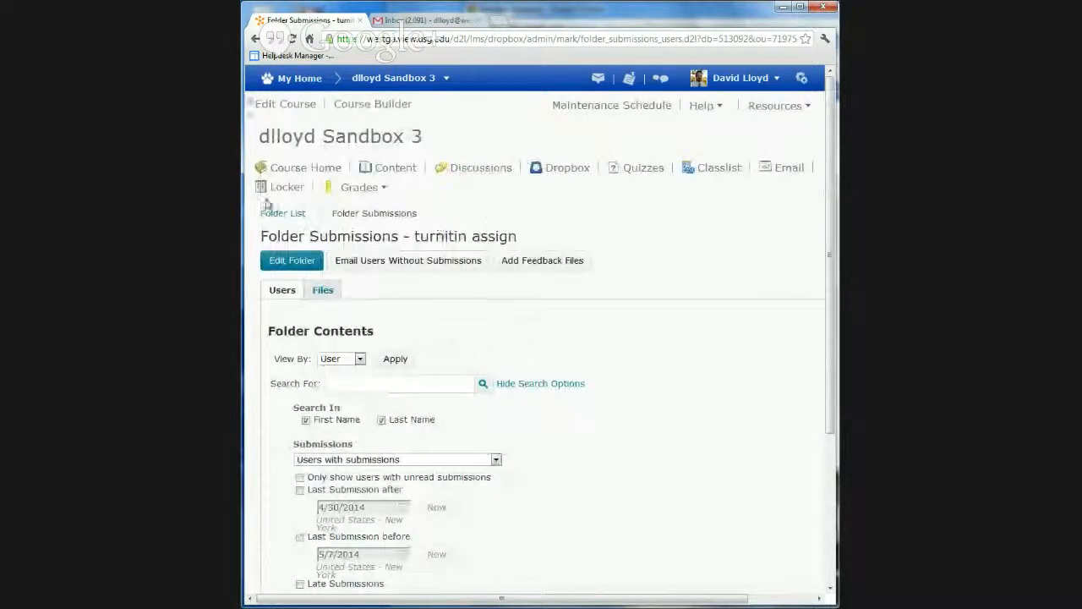
pyautogui.click(386, 188)
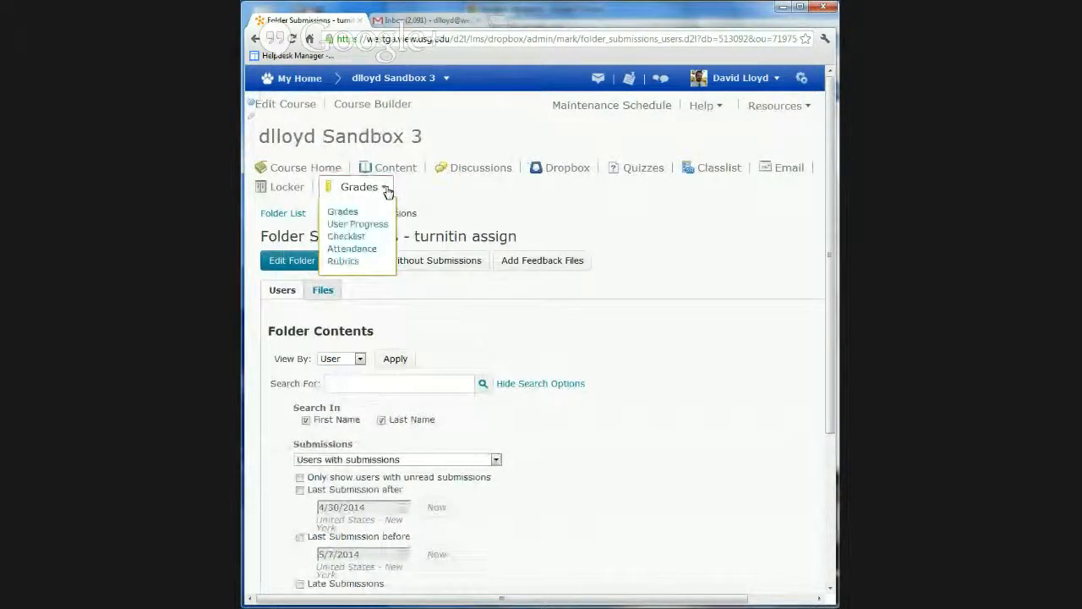
pyautogui.click(341, 213)
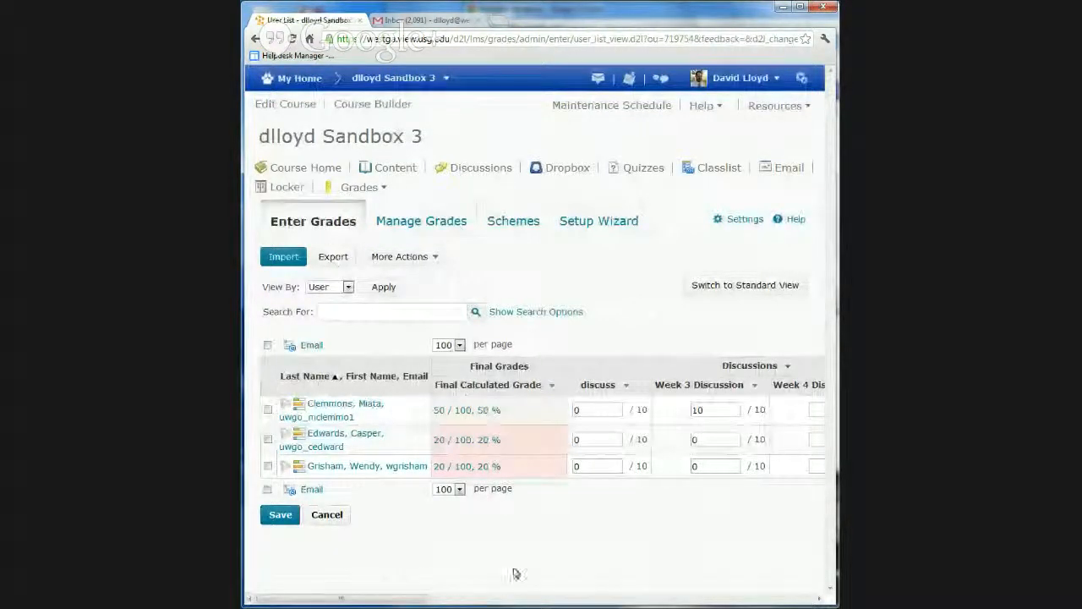
pyautogui.click(743, 290)
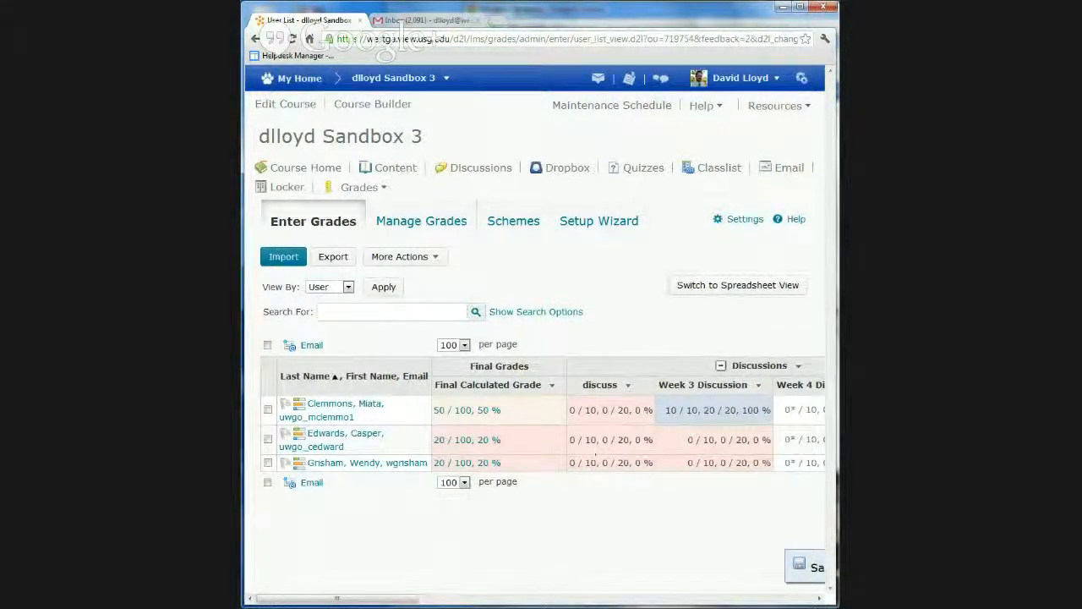
# Open Grade All for the Midterm item, visit each student's grade field, and cancel without entering grades
pyautogui.moveTo(369, 600); pyautogui.dragTo(669, 604)
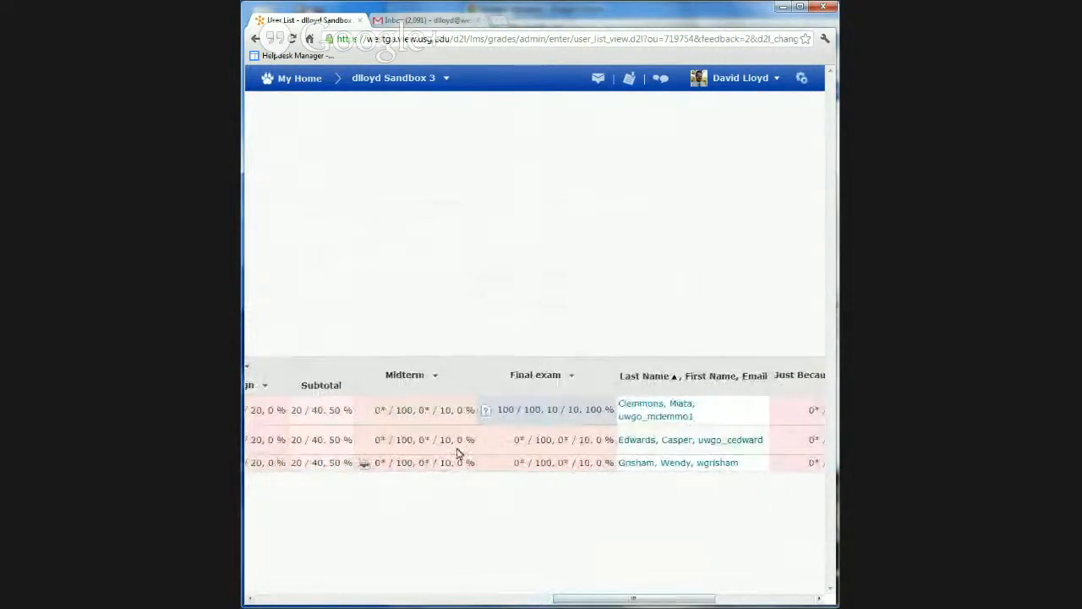
pyautogui.click(434, 377)
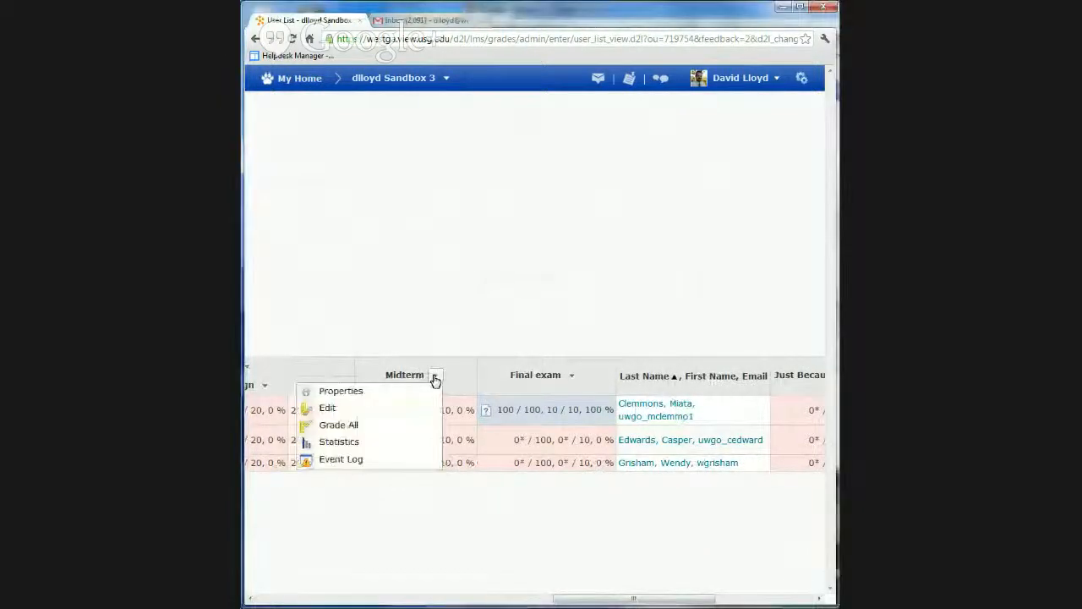
pyautogui.click(355, 425)
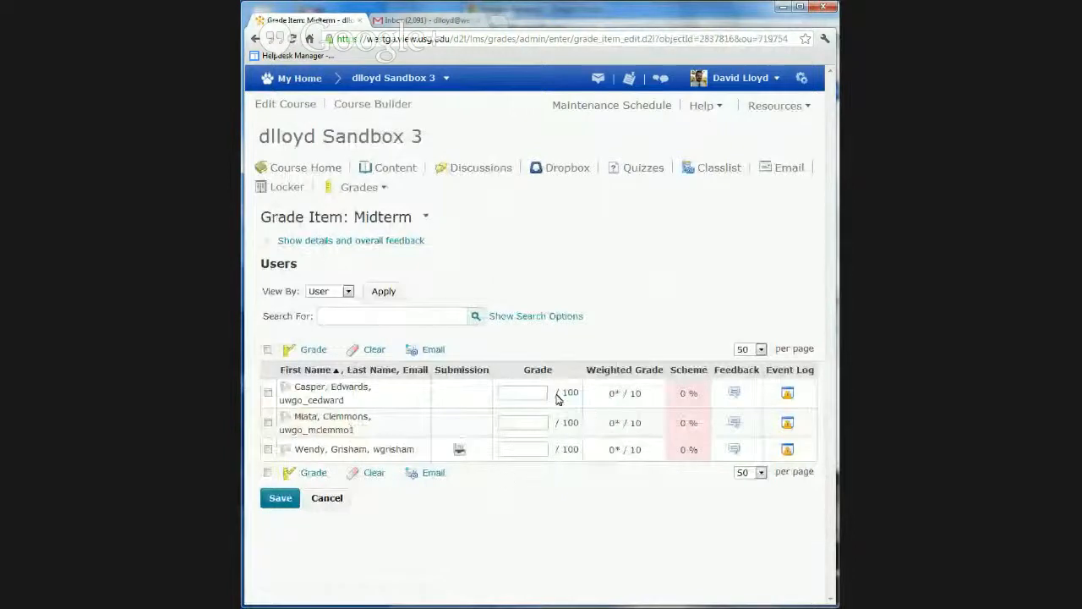
pyautogui.click(529, 390)
pyautogui.click(522, 423)
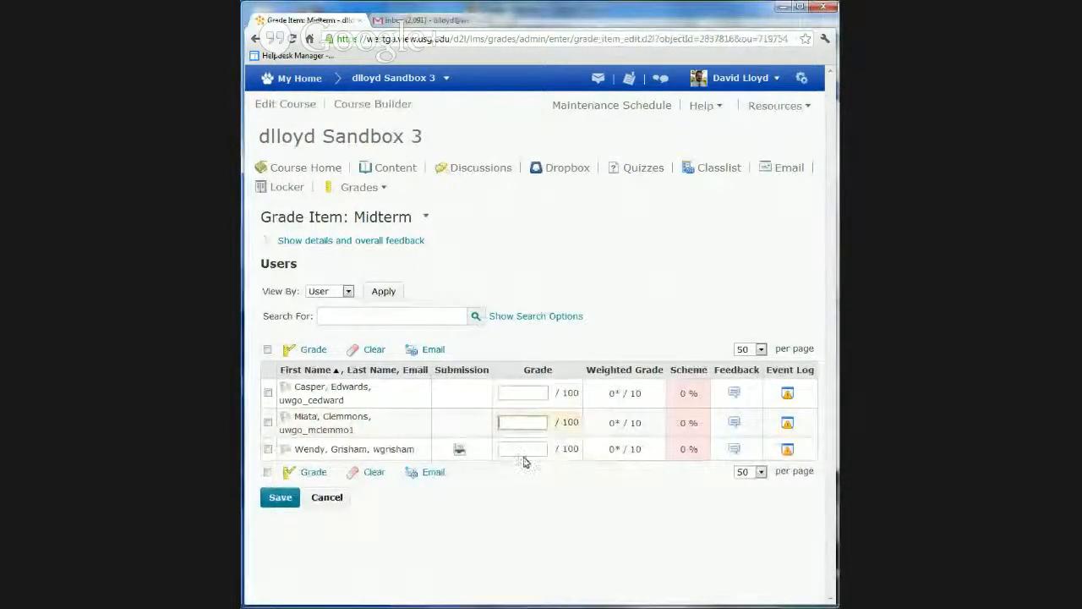
pyautogui.click(525, 453)
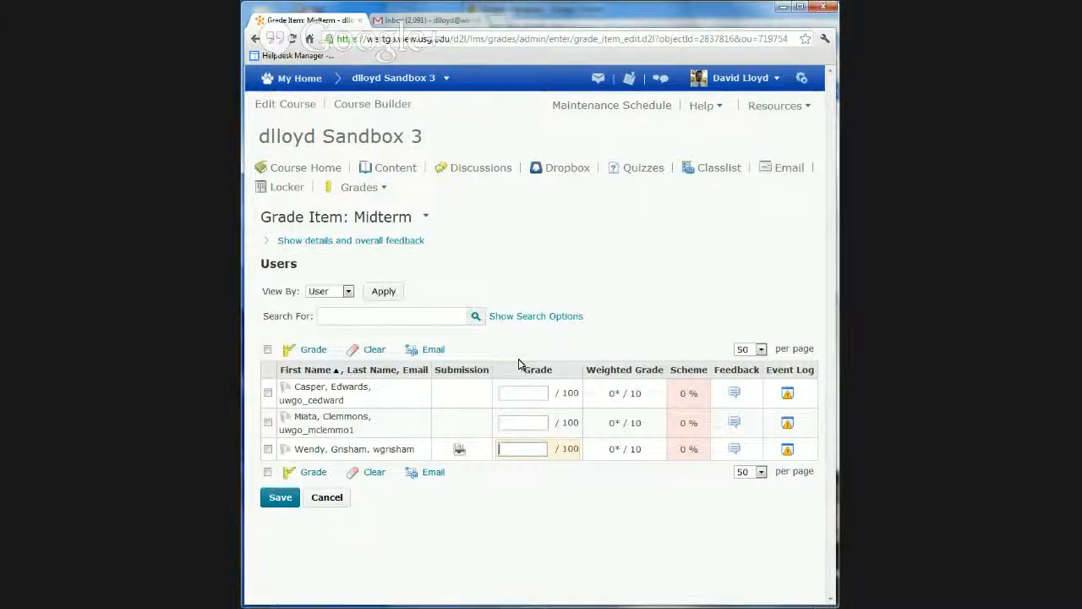
pyautogui.click(329, 498)
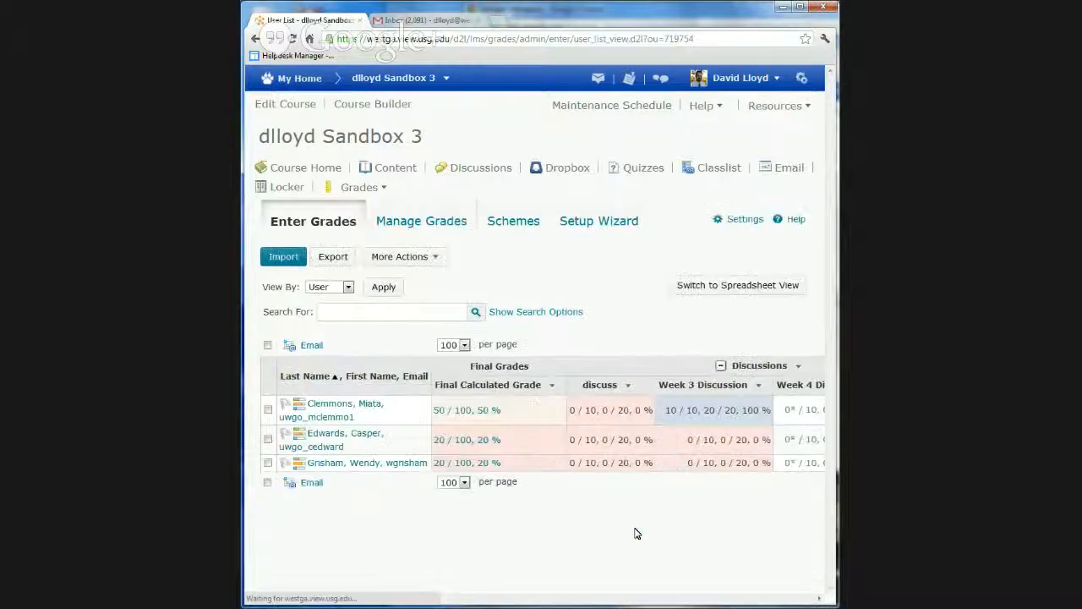
# Switch the grades list to Spreadsheet View and inspect the discuss column's grade fields and available actions without changing anything
pyautogui.click(748, 288)
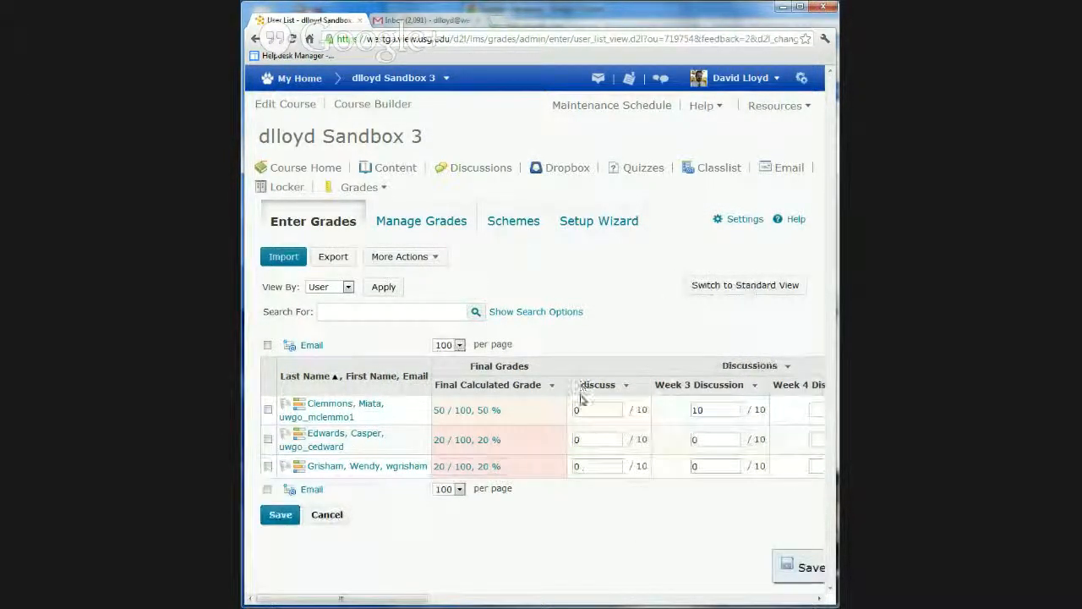
pyautogui.click(586, 411)
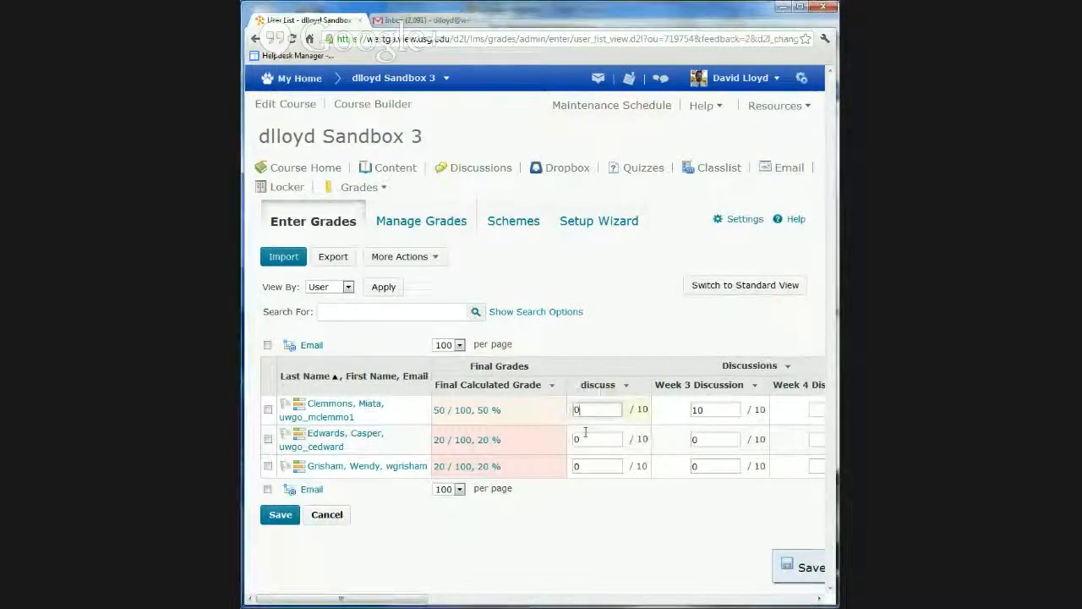
pyautogui.click(585, 436)
pyautogui.click(590, 467)
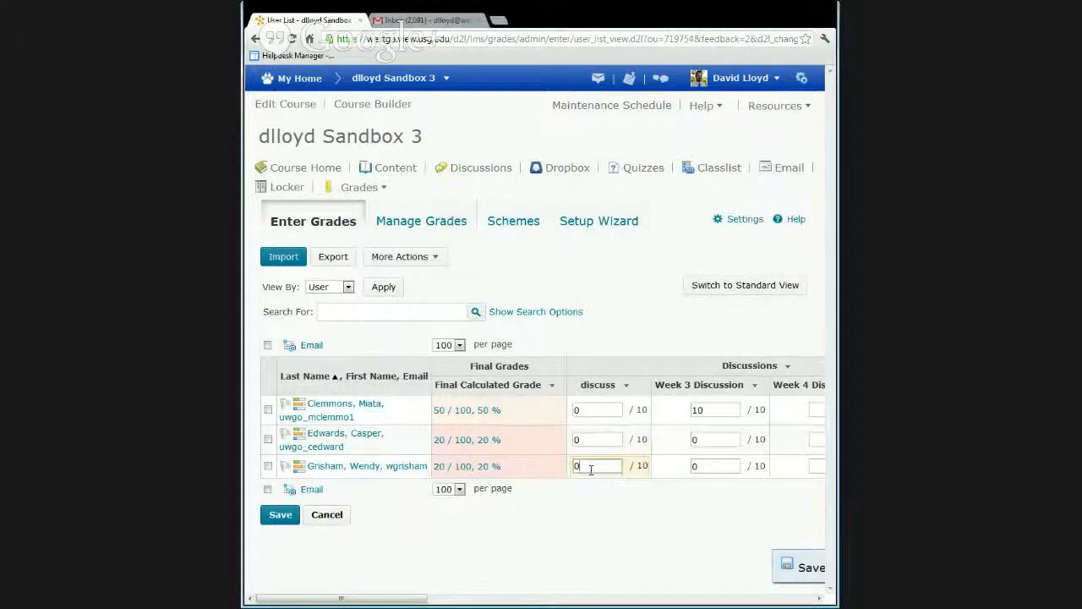
pyautogui.click(627, 388)
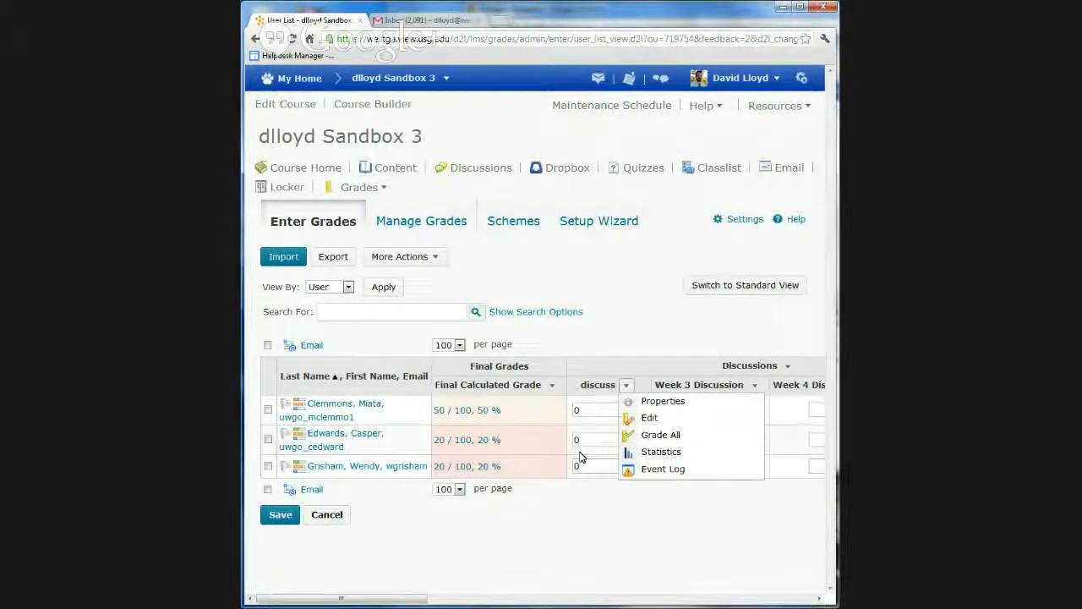
pyautogui.click(614, 553)
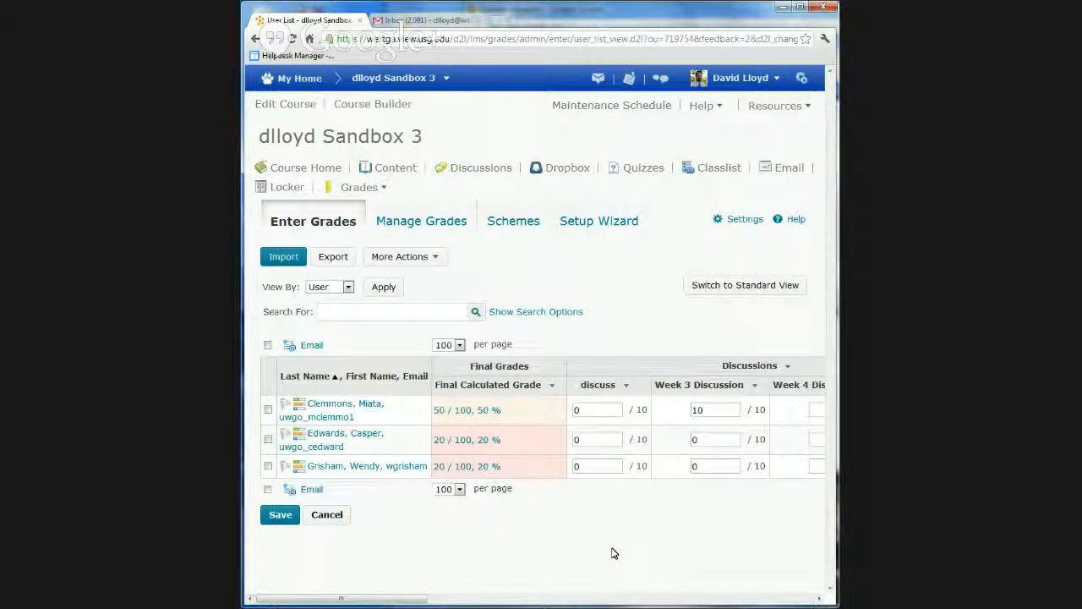
# In the grade settings' Calculation Options, set ungraded items to Drop ungraded items and save the change
pyautogui.click(744, 221)
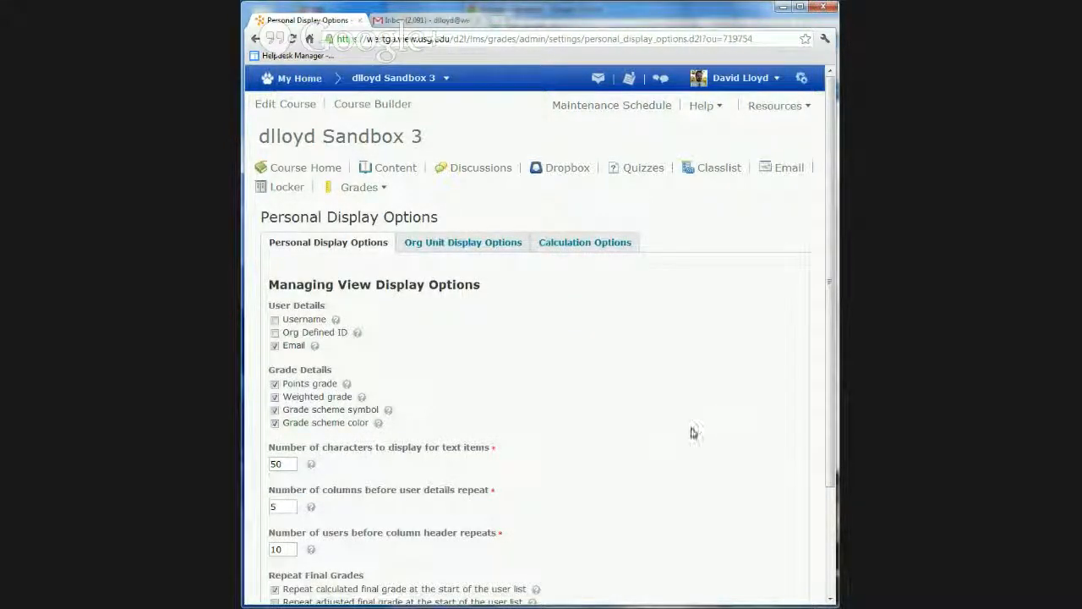
pyautogui.click(597, 249)
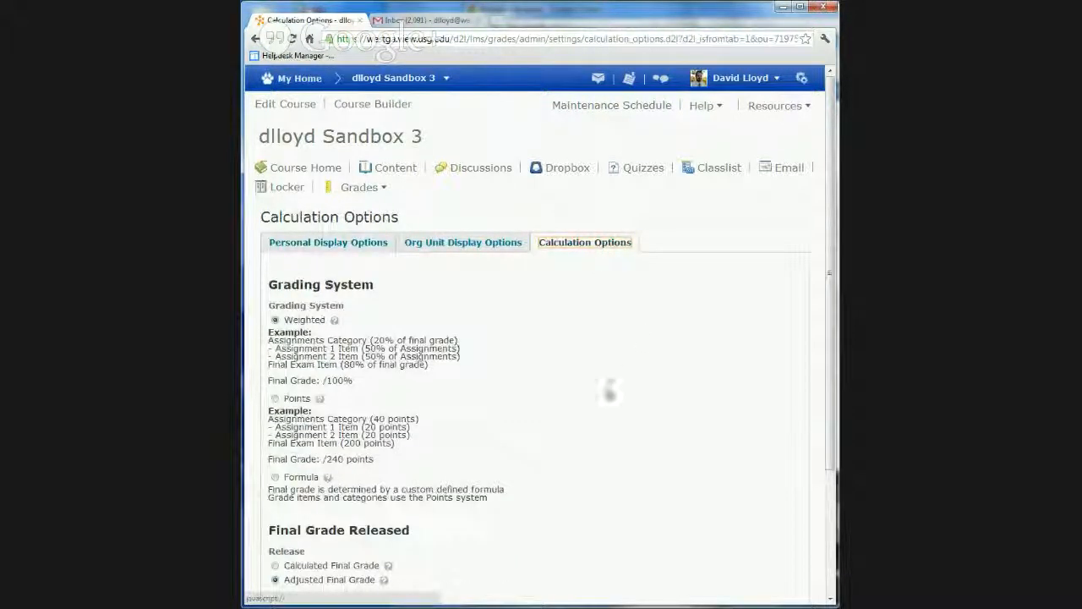
pyautogui.scroll(-3, 639, 338)
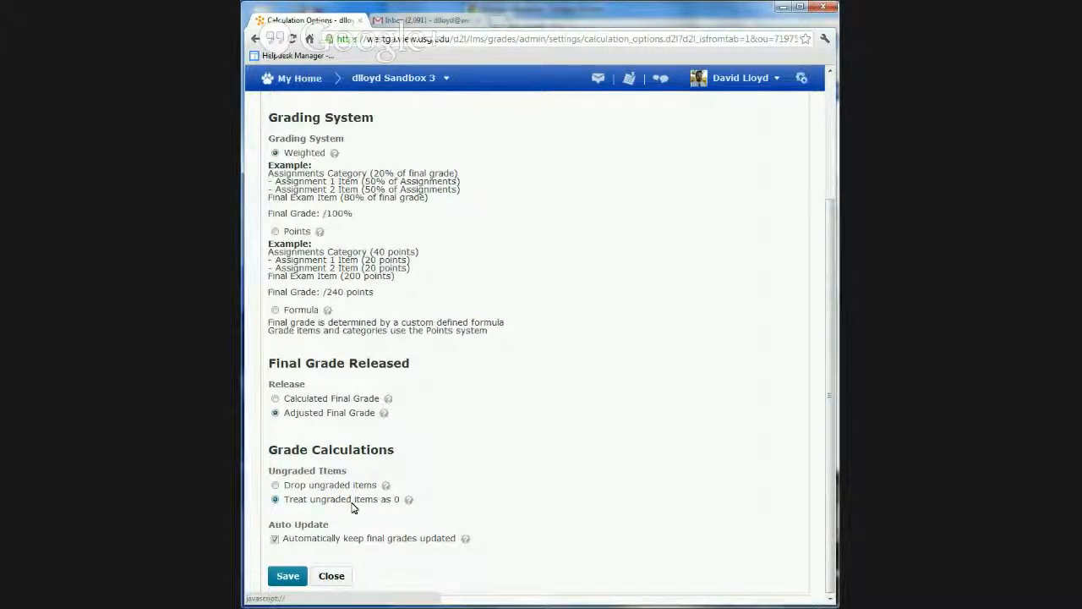
pyautogui.click(275, 487)
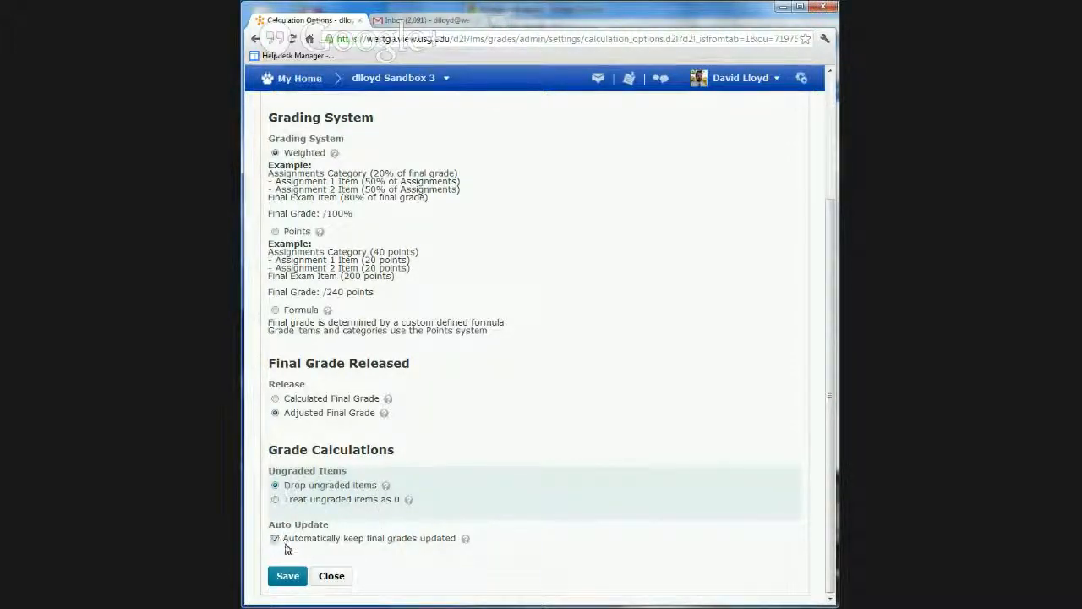
pyautogui.click(288, 575)
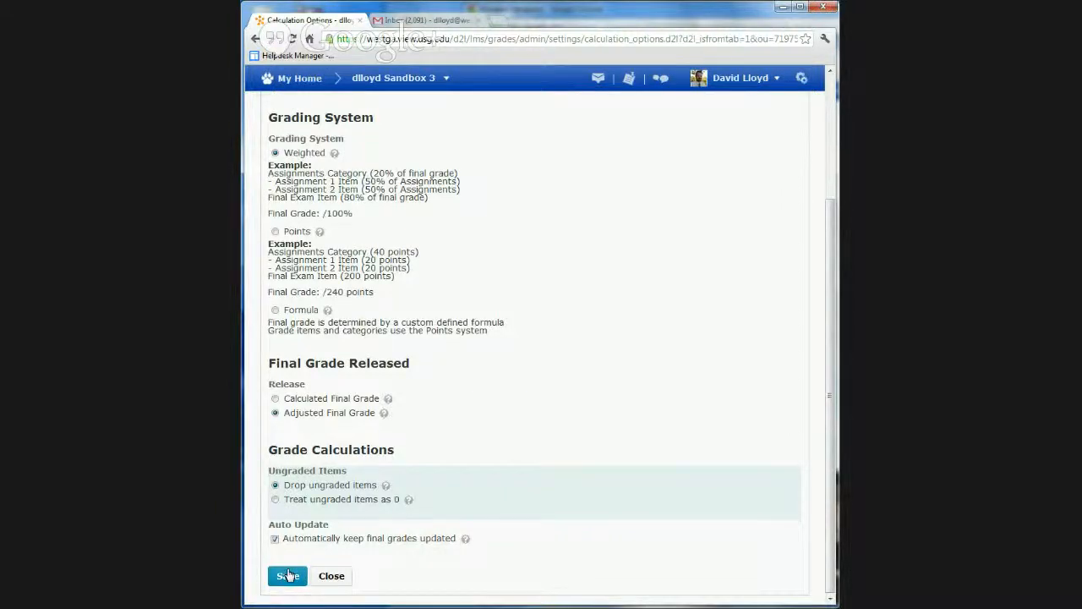
# Go to Manage Grades, review the Calculation Options down to Grade Calculations, and close the settings to return to the grade items list
pyautogui.click(411, 223)
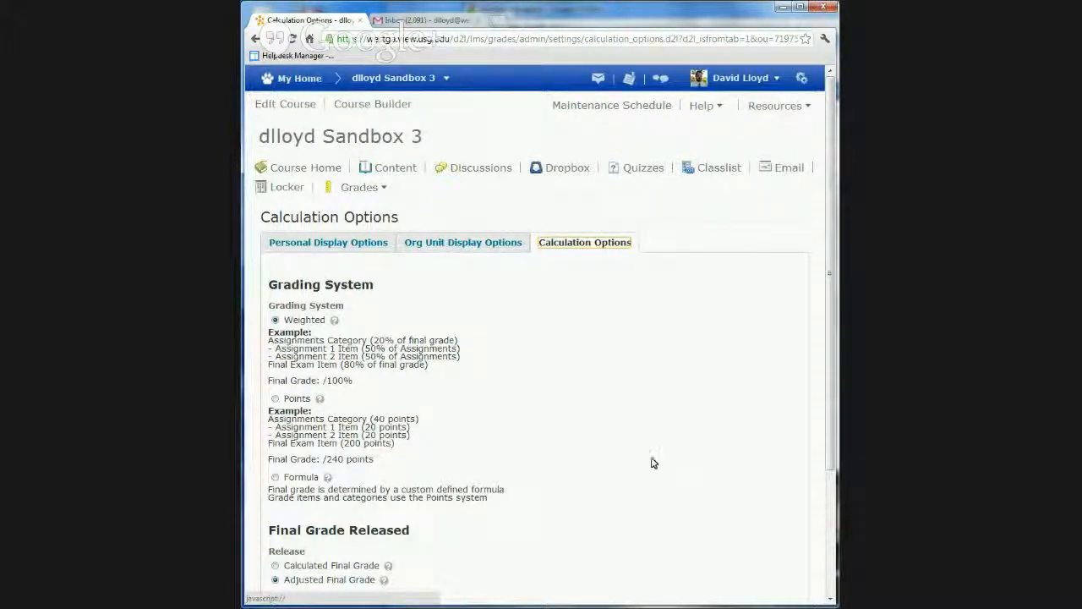
pyautogui.scroll(-2, 650, 462)
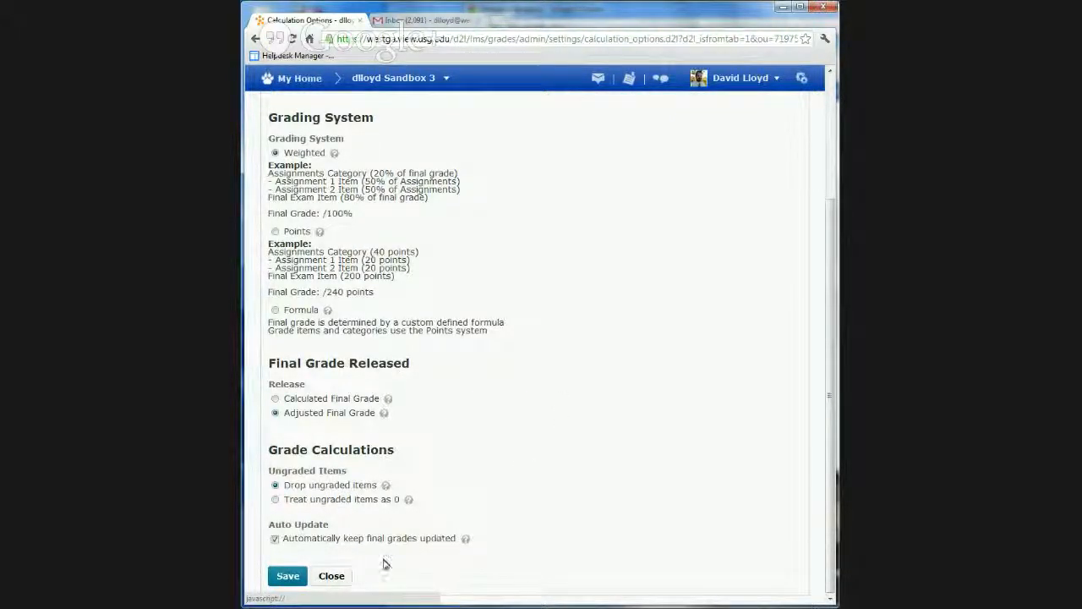
pyautogui.click(330, 576)
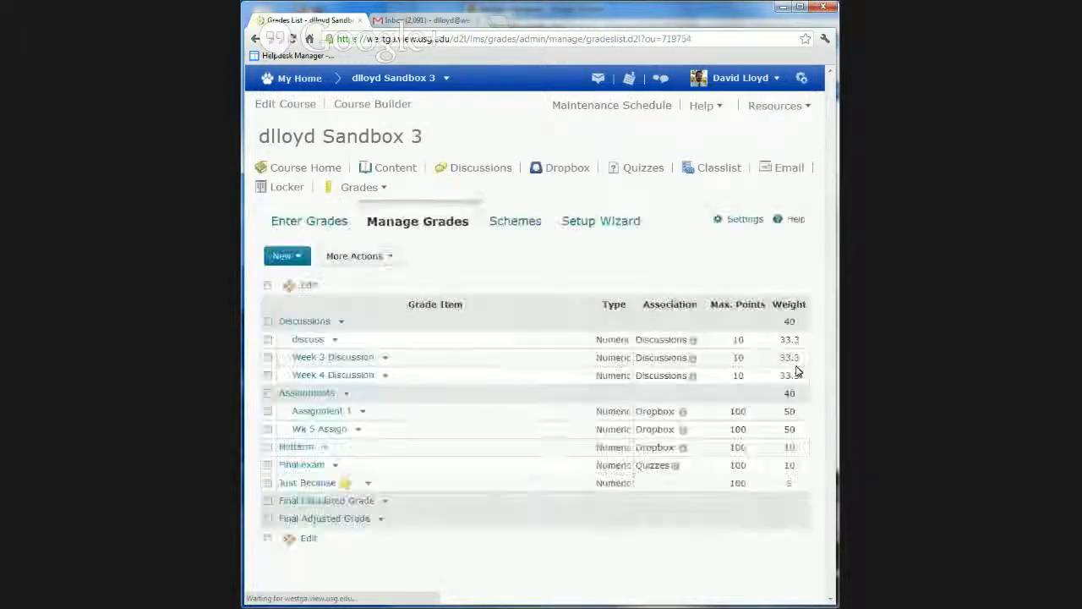